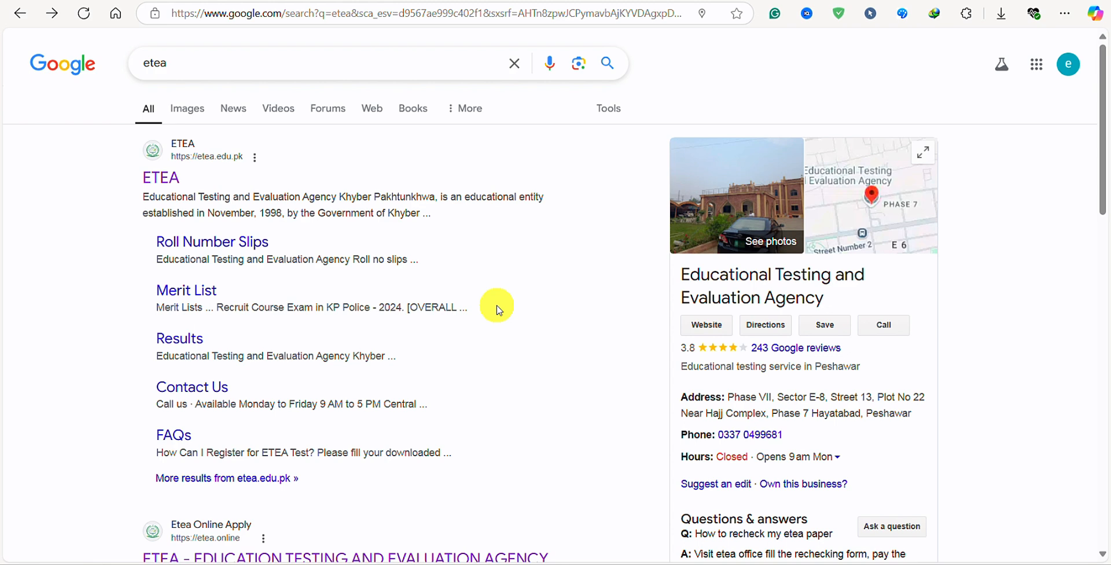
Rerun the Google search for etea so the official ETEA site tops the results.
left_click(211, 64)
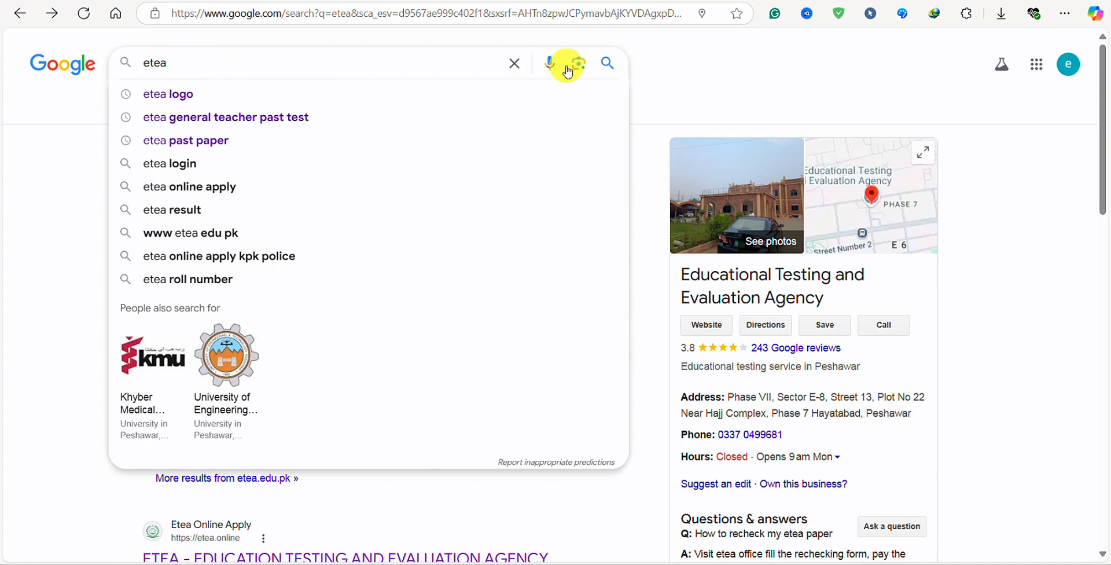
left_click(607, 63)
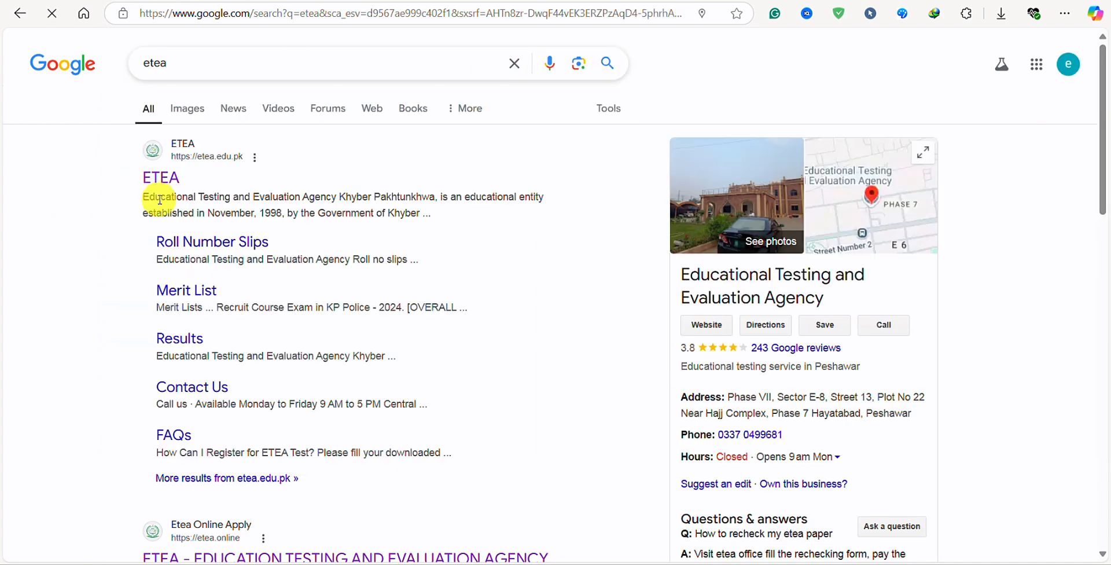
scroll(243, 382, "down", 6)
scroll(243, 382, "up", 6)
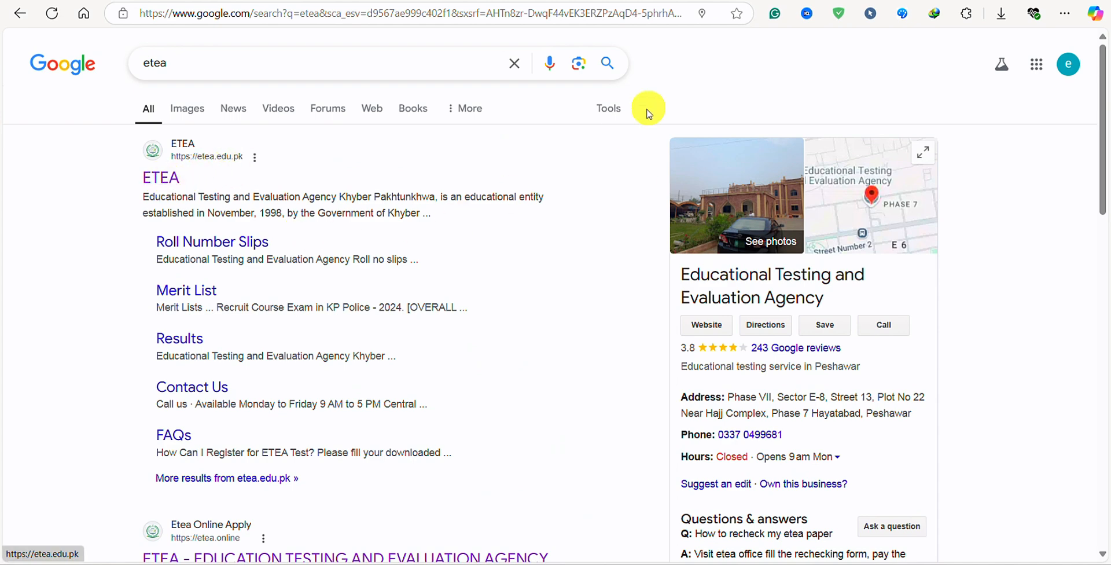
Switch to the etea.edu.pk homepage and go through Apply Online to the etea.online portal.
left_click(839, 0)
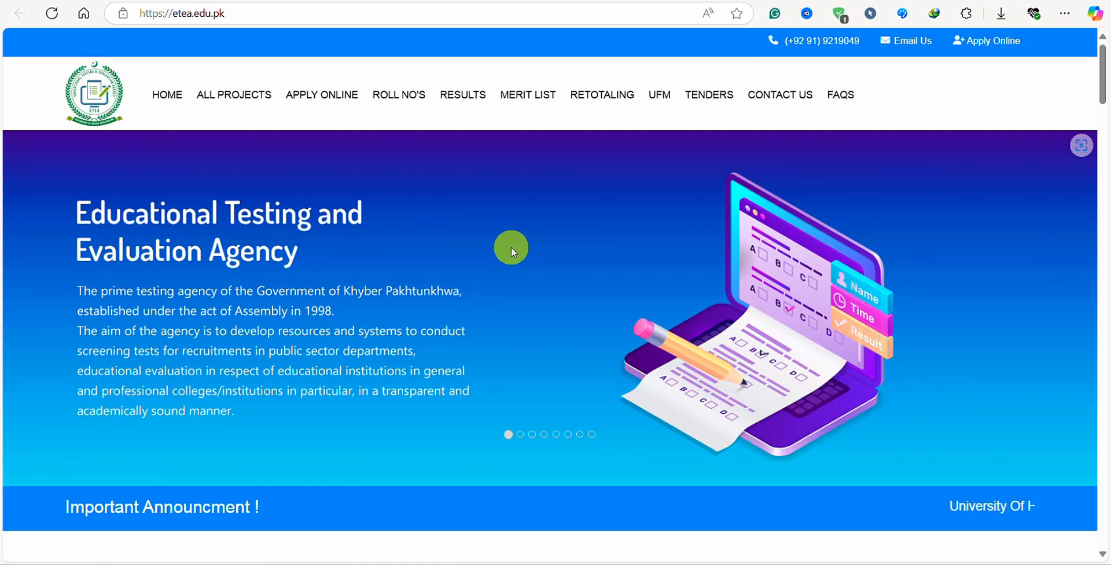
scroll(538, 202, "down", 10)
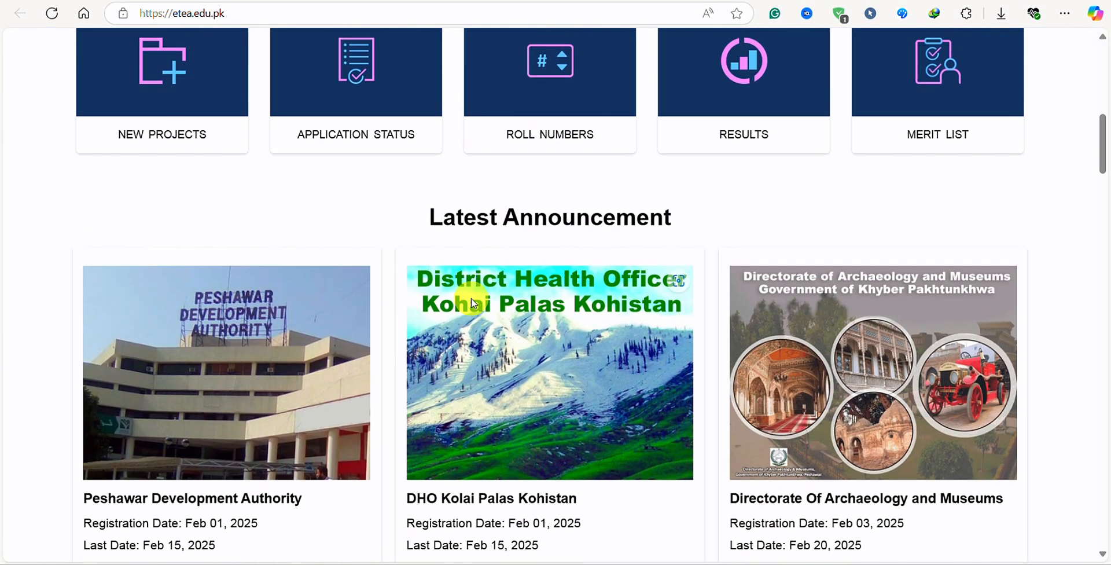
scroll(461, 292, "up", 10)
scroll(347, 301, "down", 5)
scroll(393, 370, "up", 5)
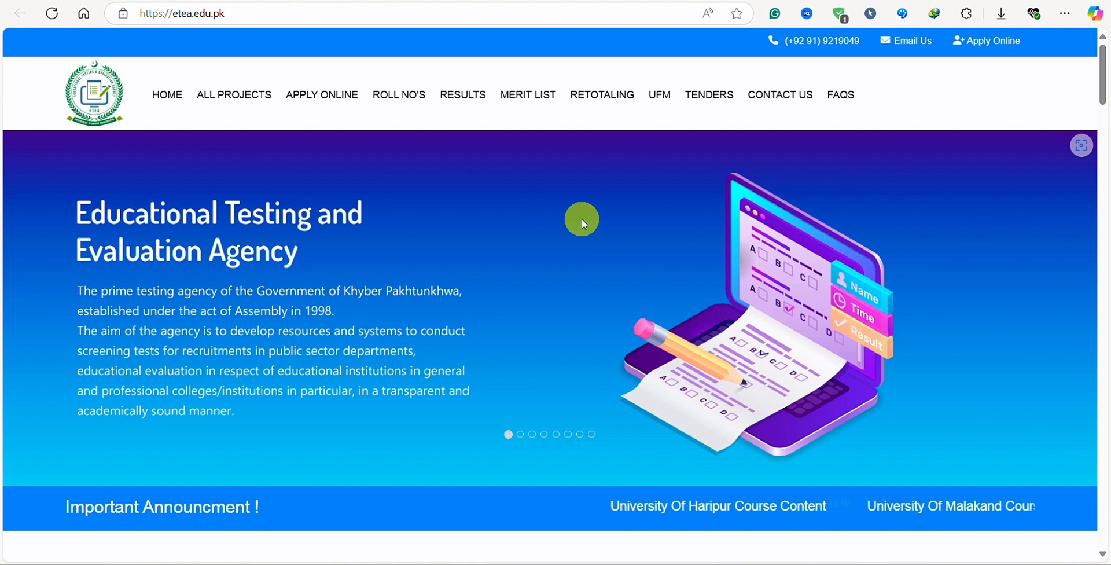
left_click(997, 45)
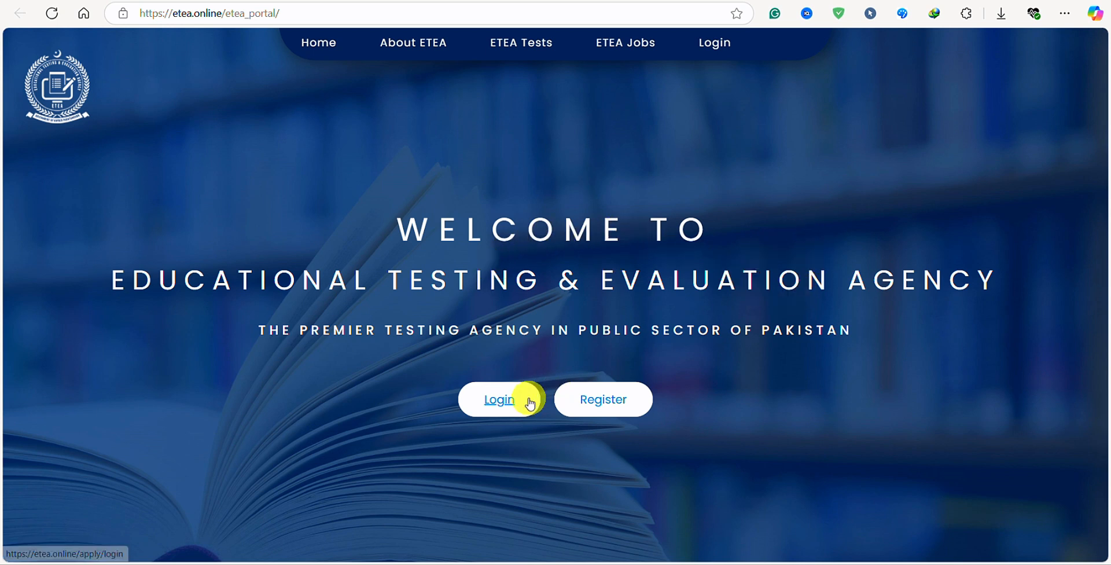
Start a new account and enter the applicant's full name and date of birth.
left_click(606, 410)
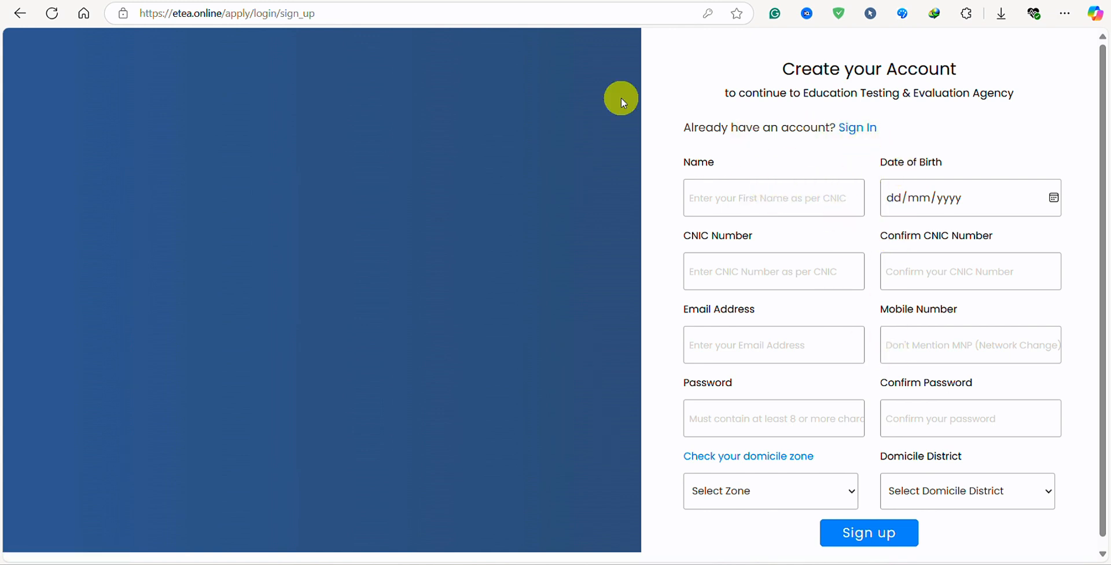
left_click(749, 204)
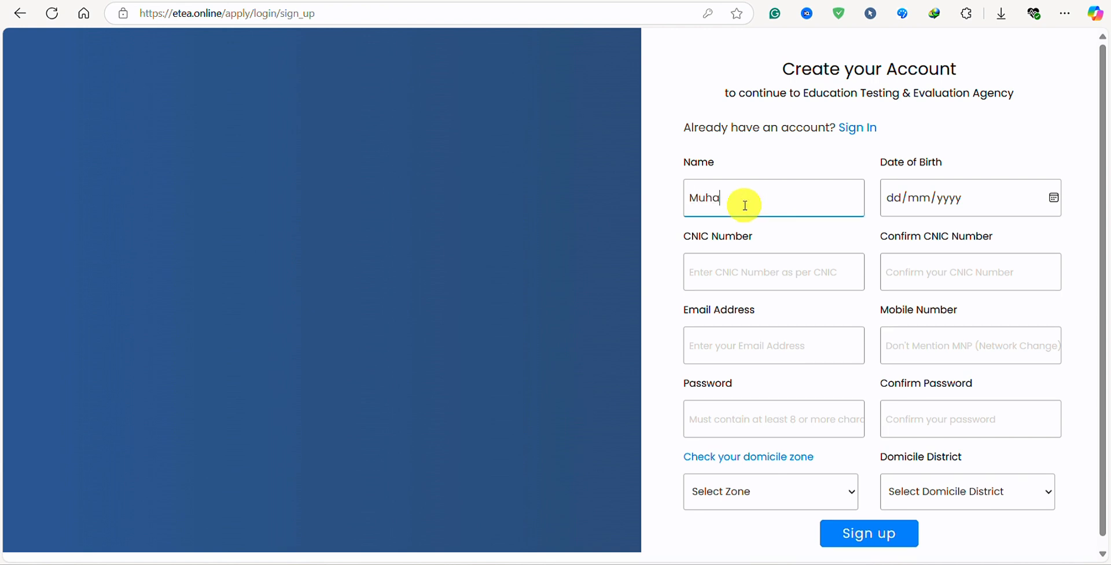
left_click(894, 202)
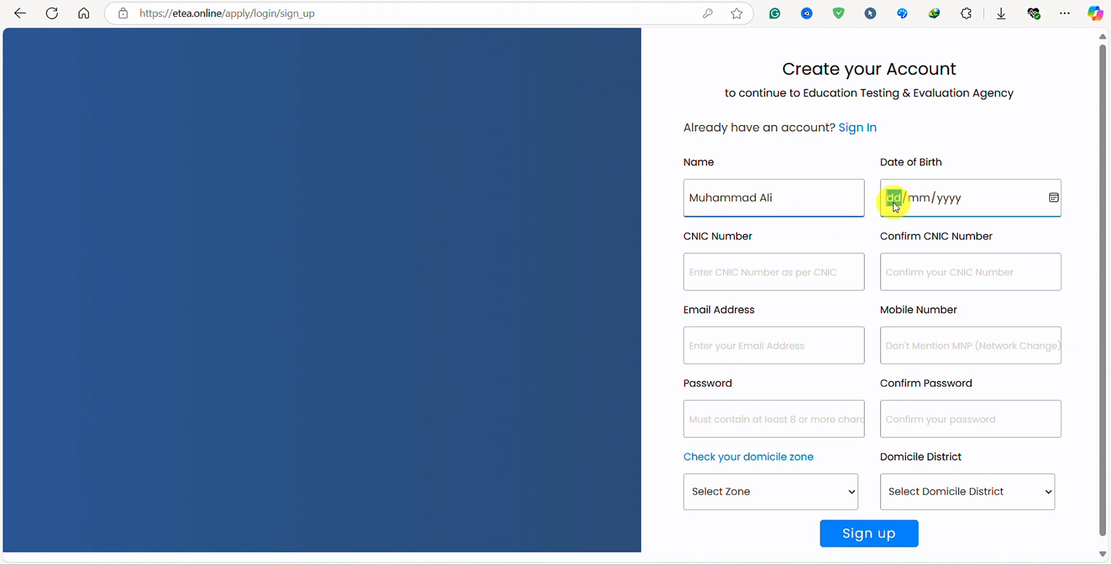
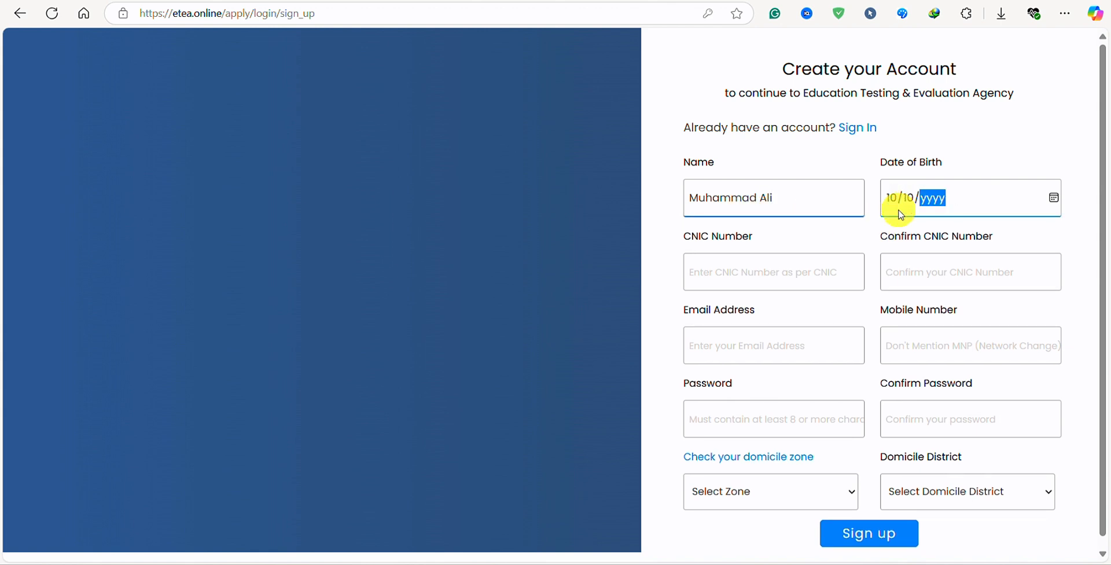
Enter the applicant's CNIC number and copy it into the Confirm CNIC field.
left_click(792, 272)
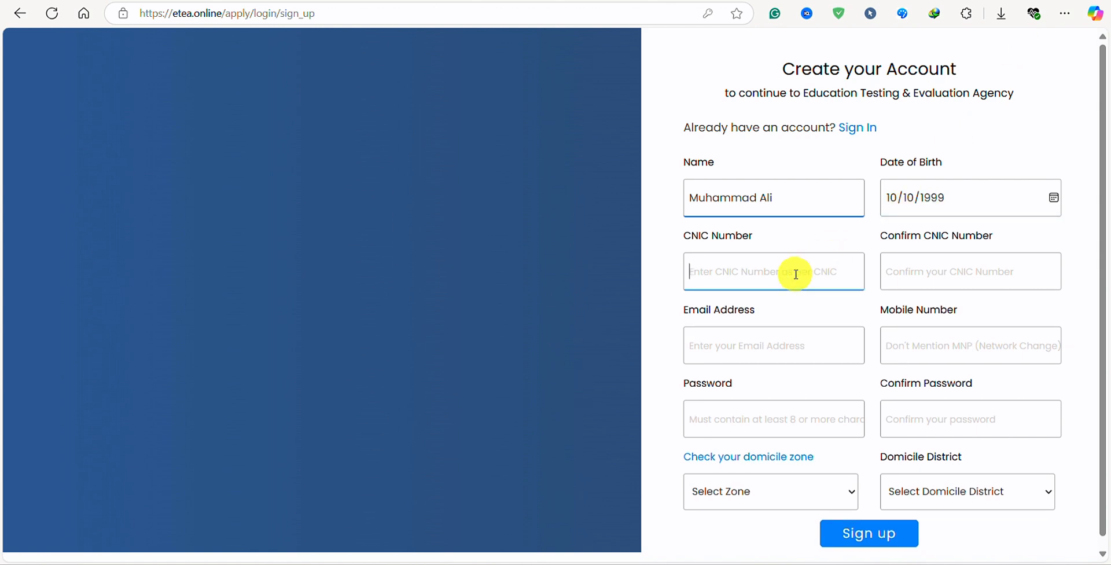
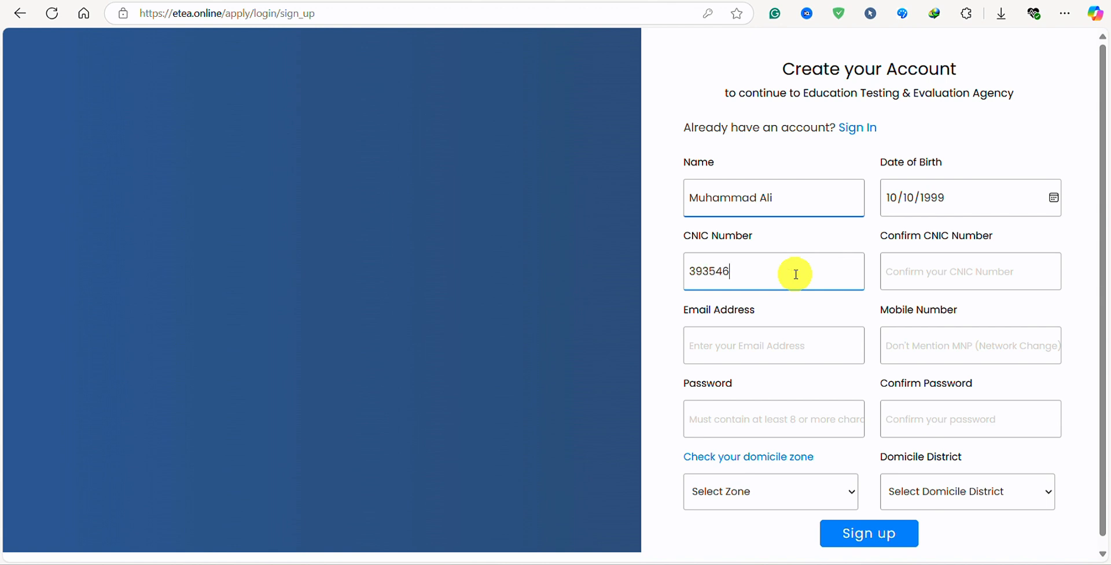
left_click_drag(831, 273, 543, 281)
key("ctrl+c")
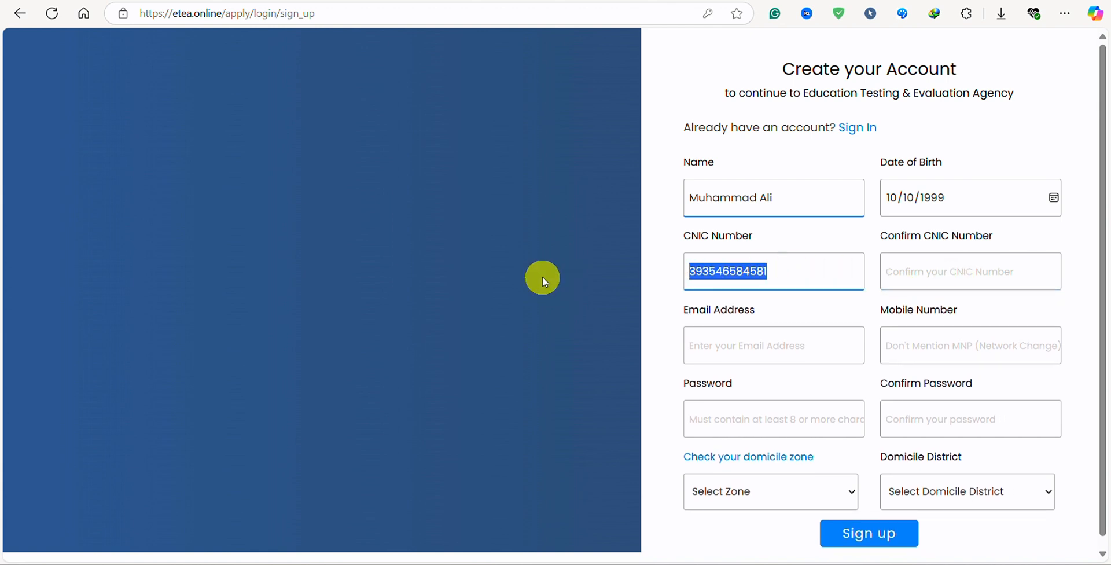
left_click(894, 277)
key("ctrl+v")
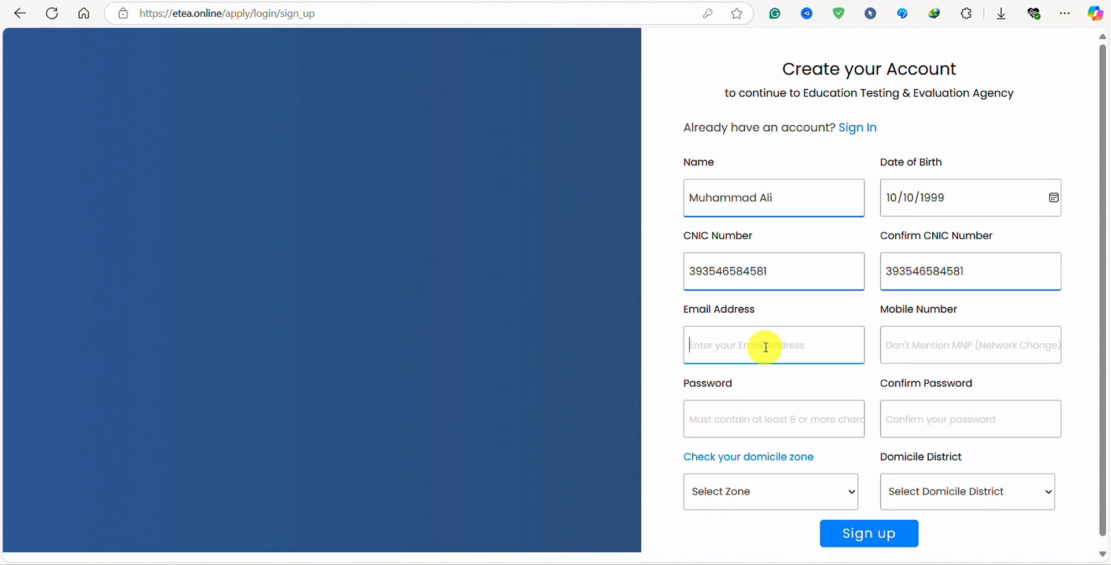
Fill in the applicant's e-mail address, mobile number and account password.
key("Tab")
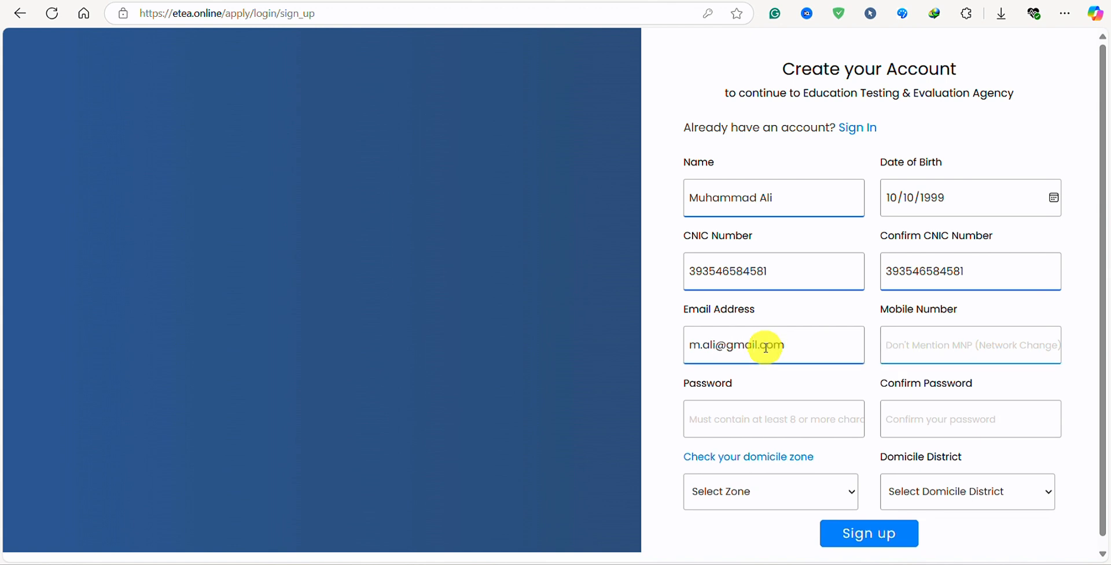
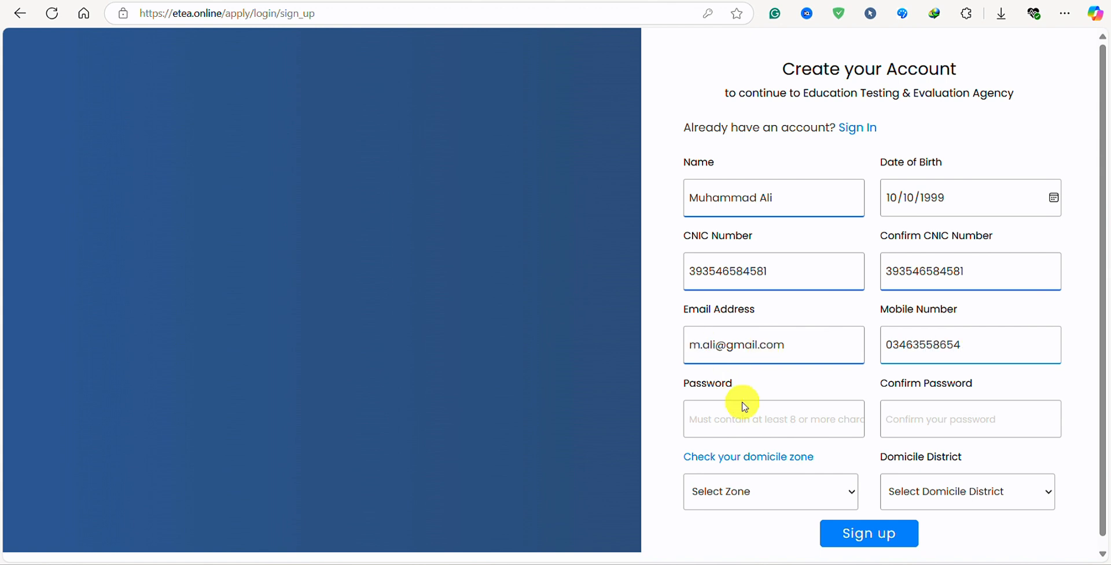
left_click(769, 416)
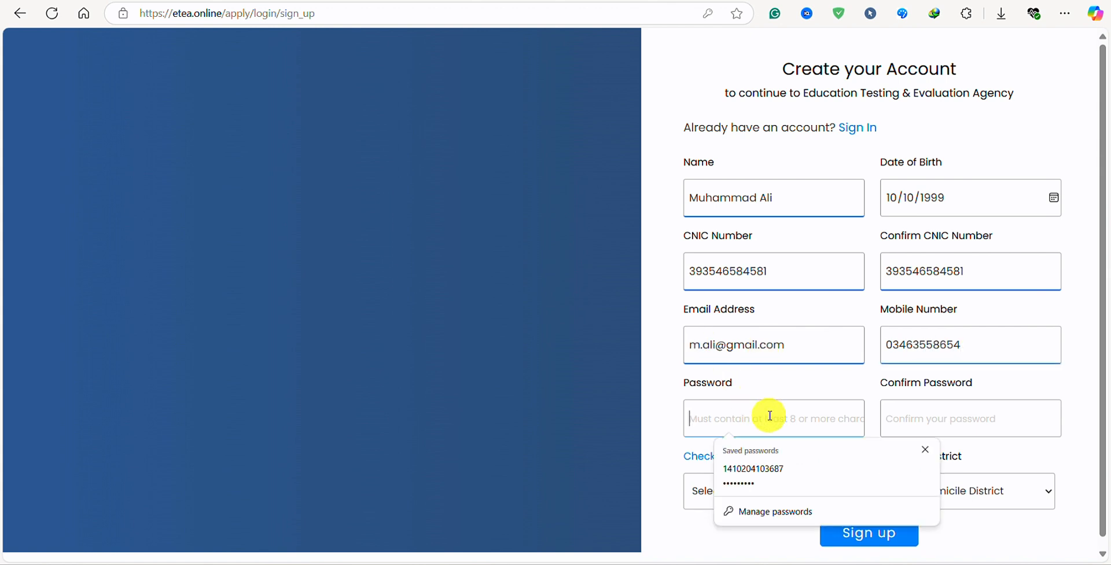
left_click(925, 449)
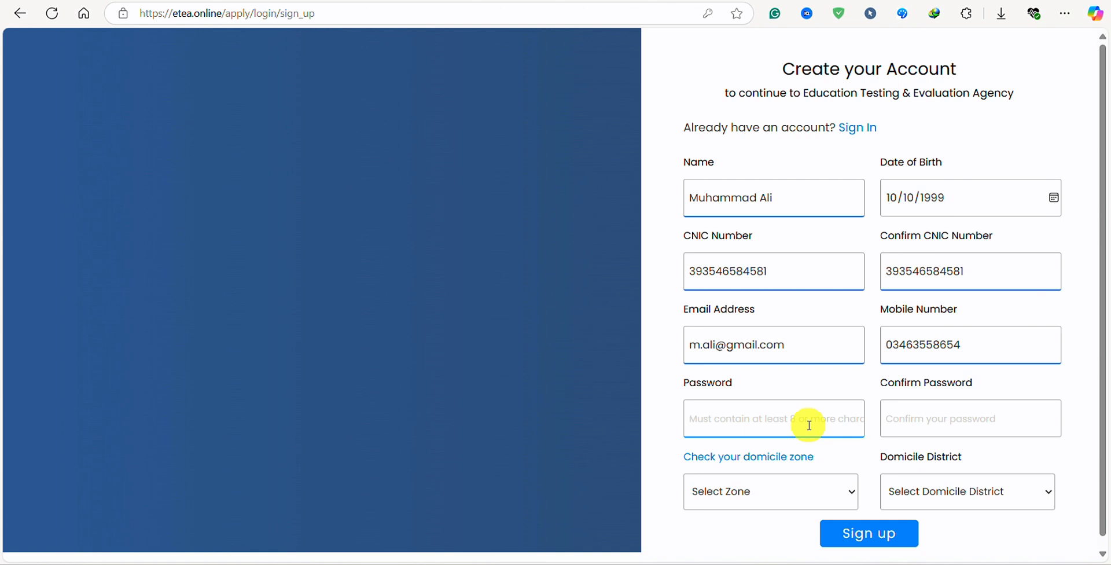
type("12")
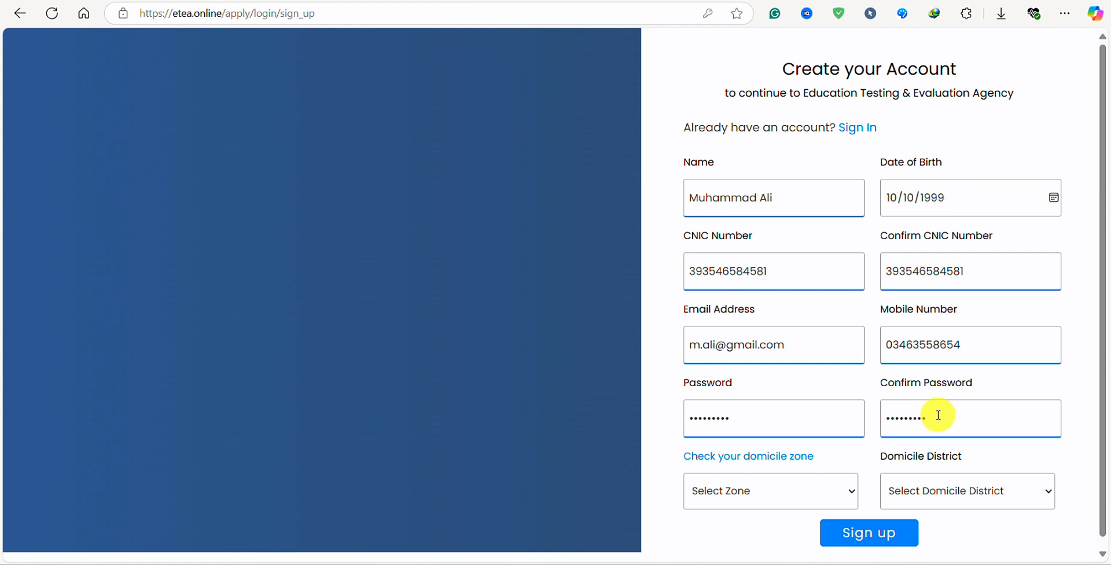
Compare the domicile districts listed under Zones 2, 5 and 6.
left_click(776, 493)
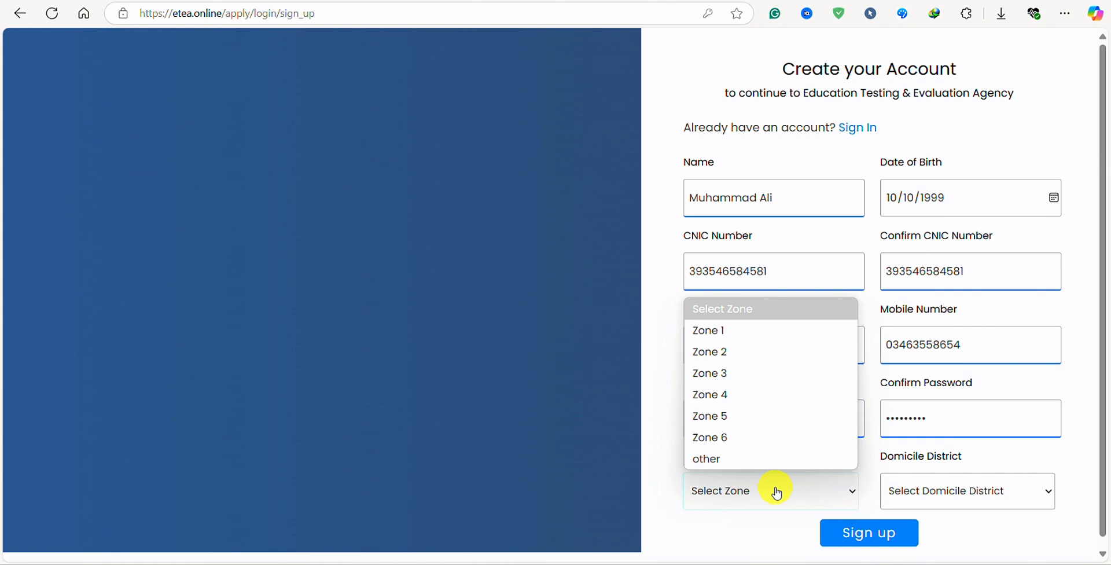
left_click(742, 351)
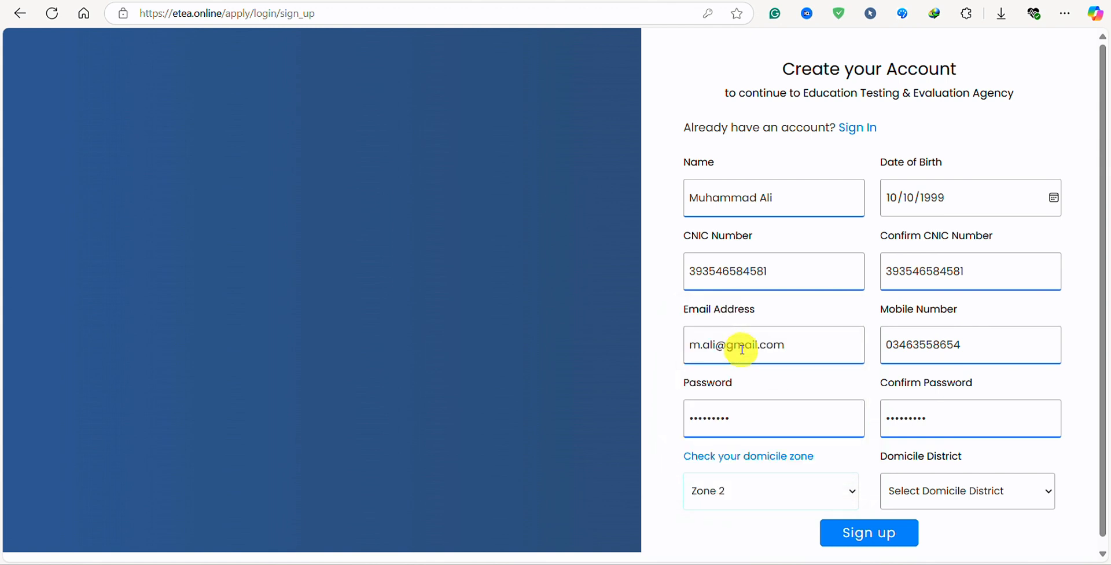
left_click(761, 495)
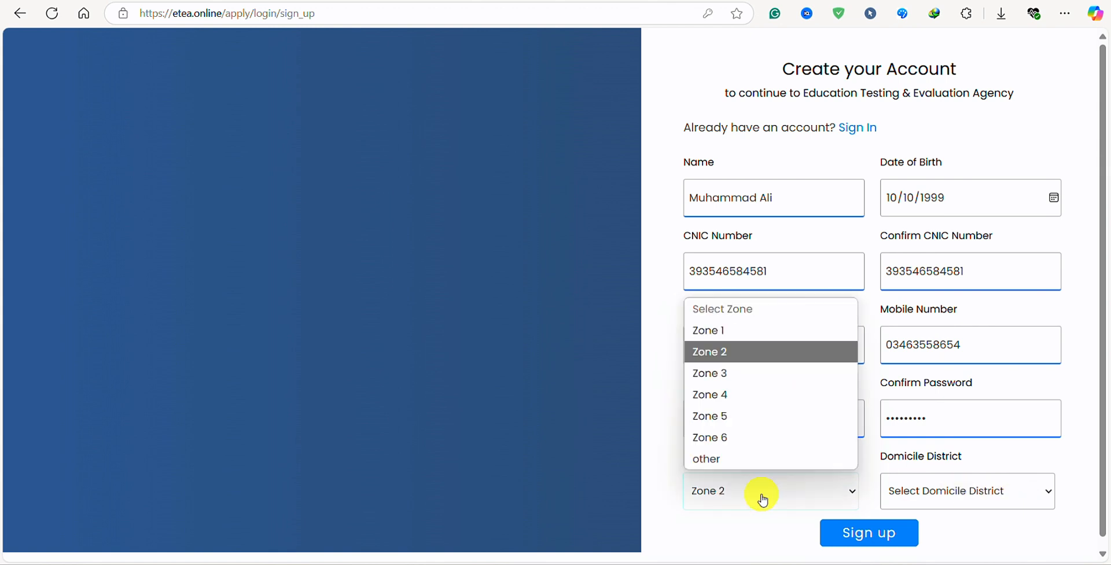
left_click(746, 351)
left_click(965, 491)
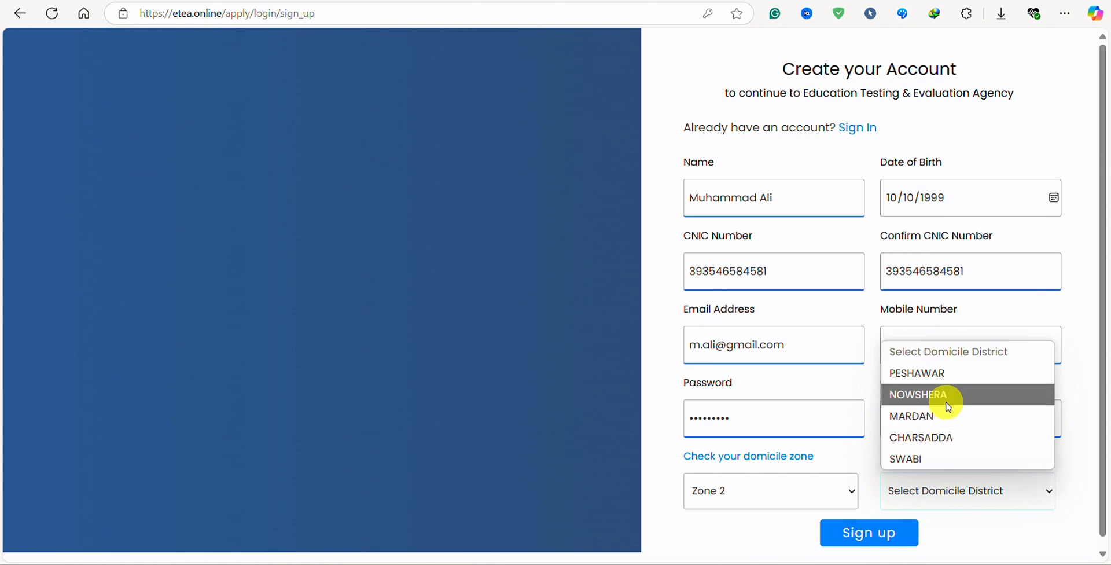
left_click(810, 492)
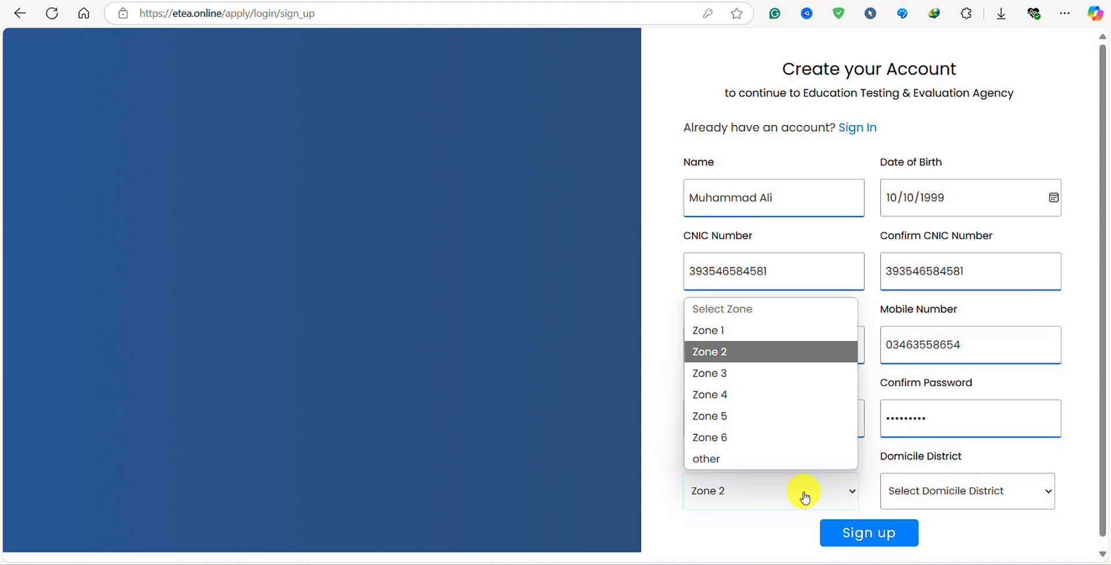
left_click(787, 415)
left_click(929, 497)
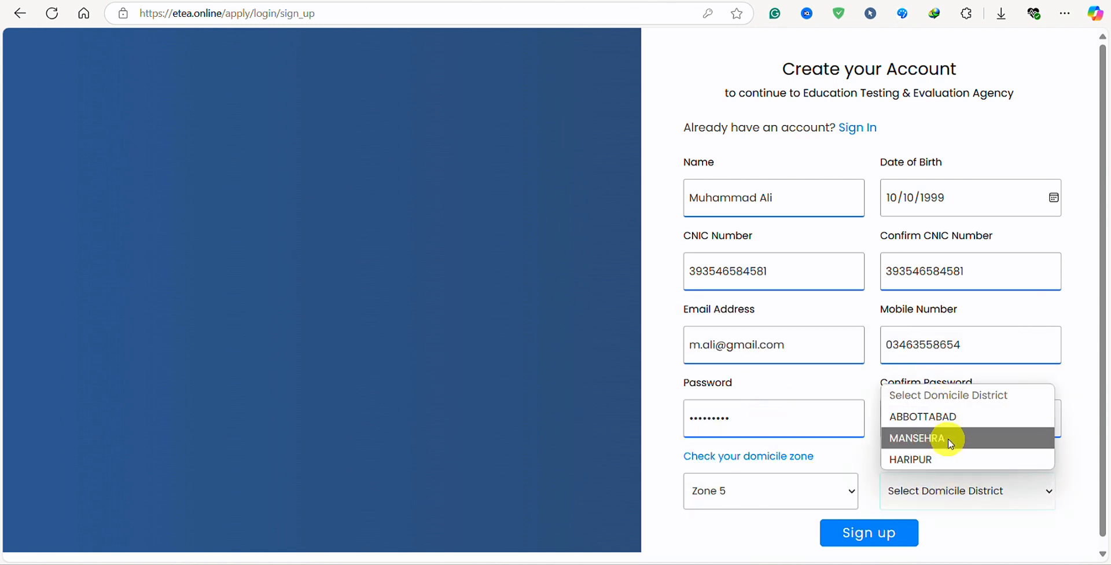
left_click(781, 490)
left_click(746, 438)
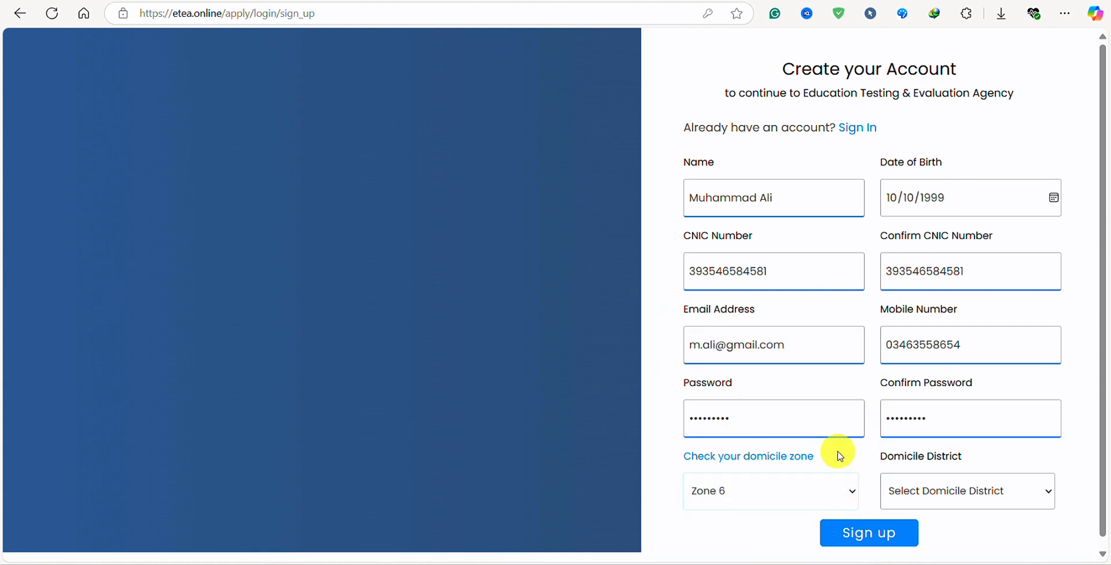
left_click(931, 501)
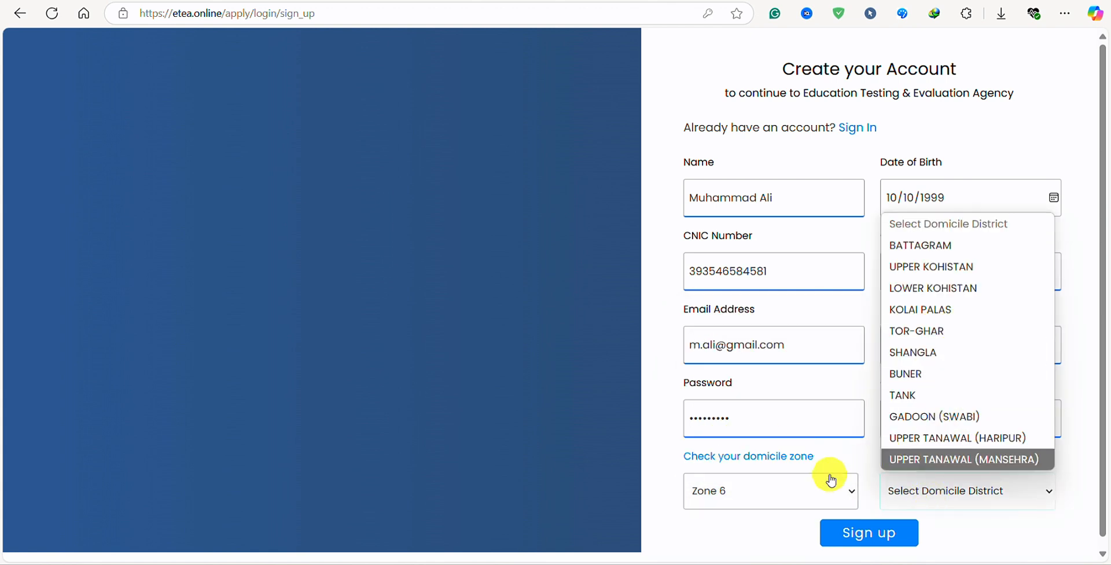
Set the domicile to Zone 2, district NOWSHERA, and submit the registration.
left_click(793, 492)
left_click(753, 358)
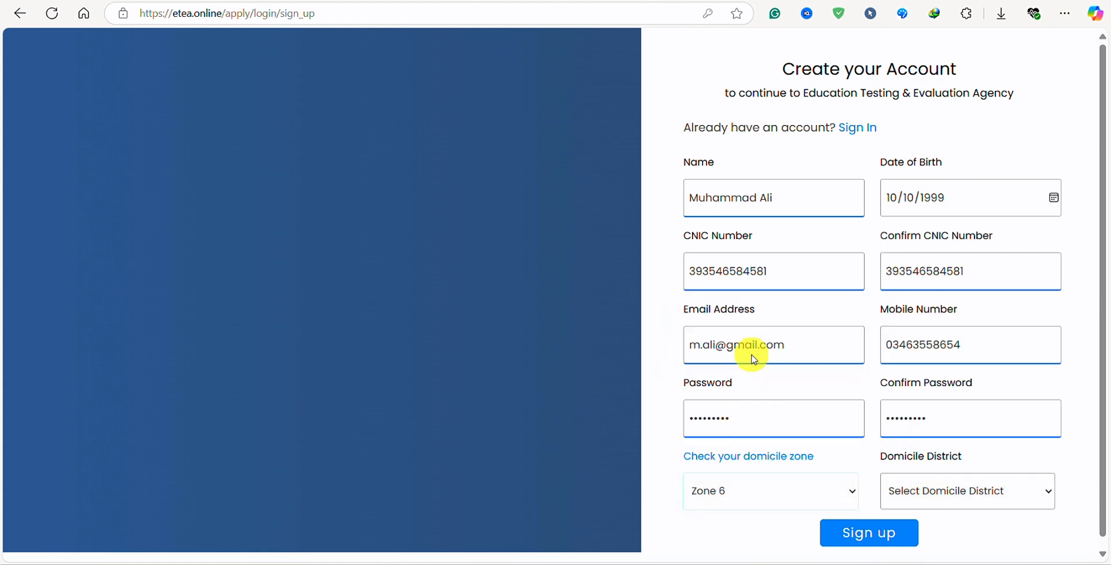
left_click(979, 495)
left_click(946, 400)
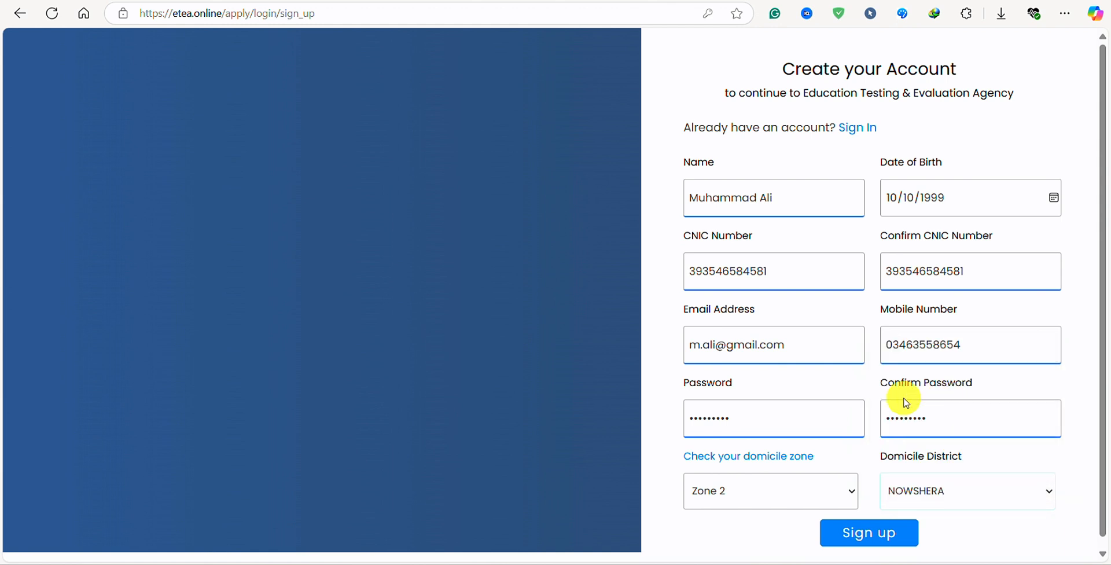
left_click(856, 535)
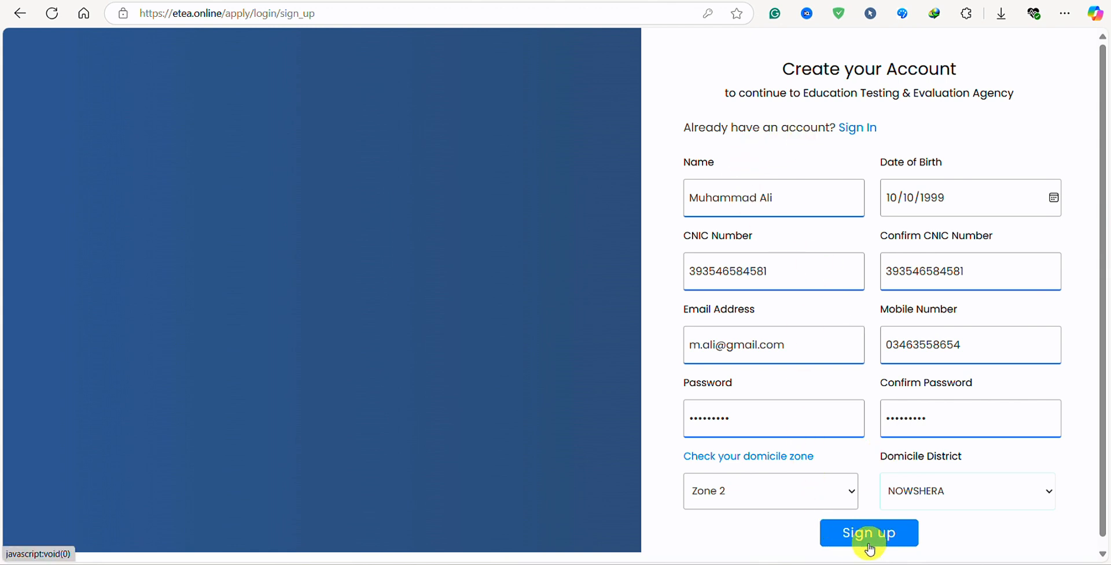
Sign in with the saved CNIC and password and look over the applicant dashboard.
left_click(863, 137)
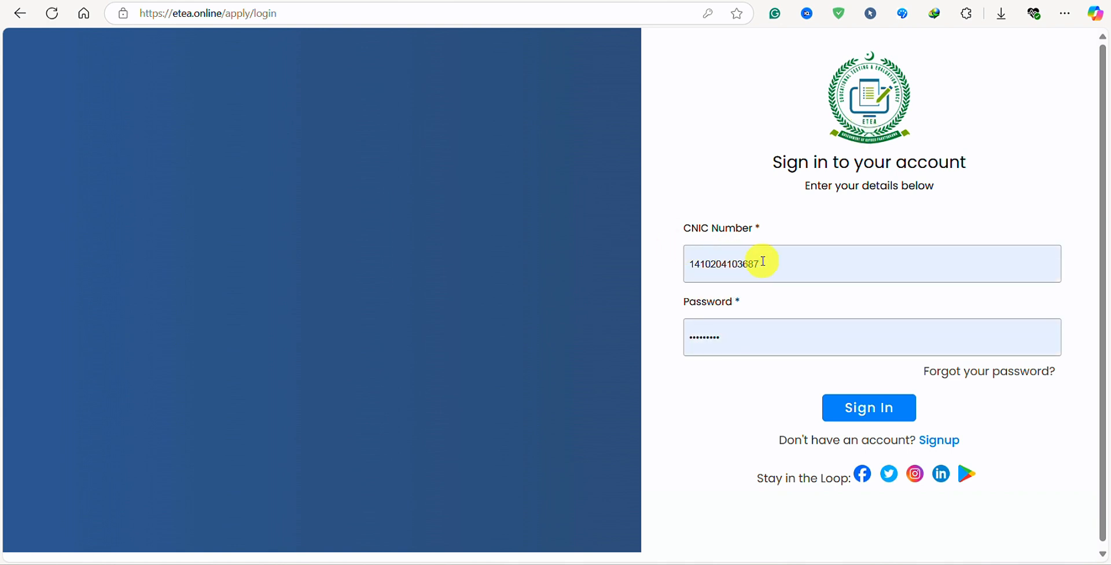
left_click(882, 417)
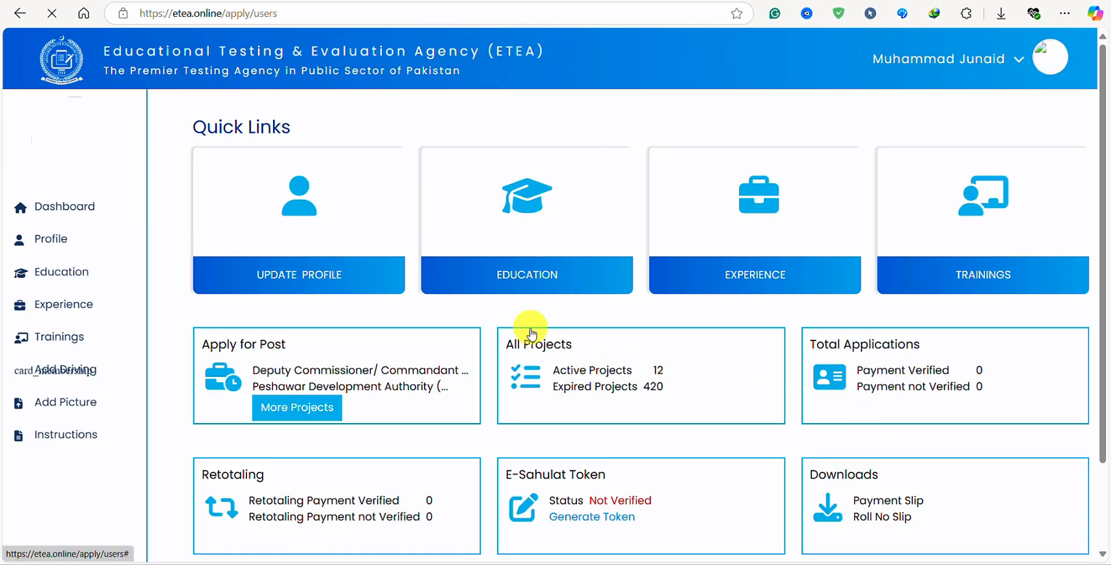
scroll(436, 220, "down", 2)
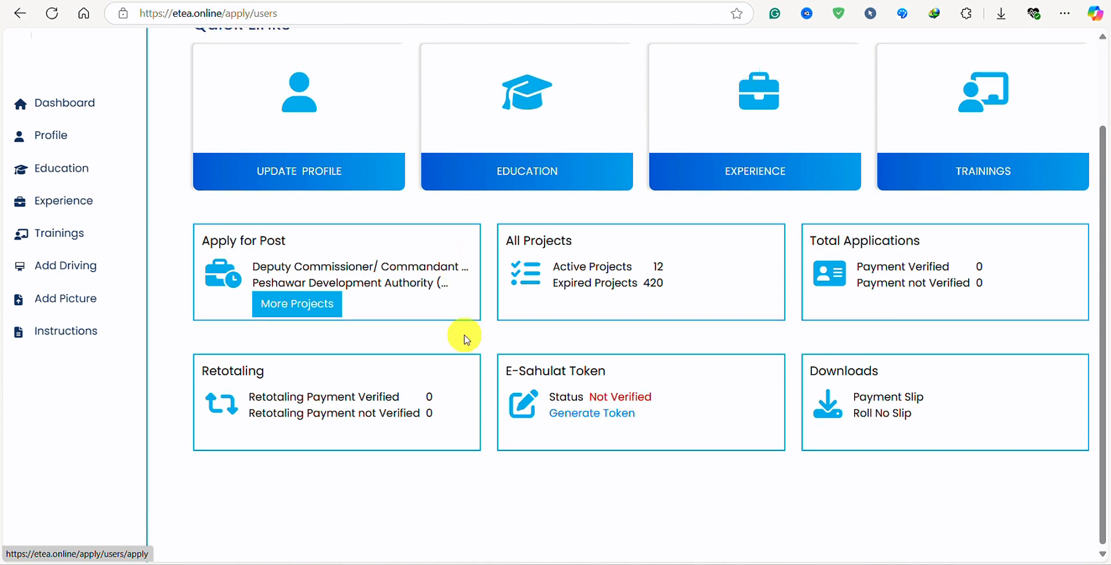
scroll(465, 338, "up", 2)
scroll(465, 338, "down", 2)
scroll(445, 318, "up", 1)
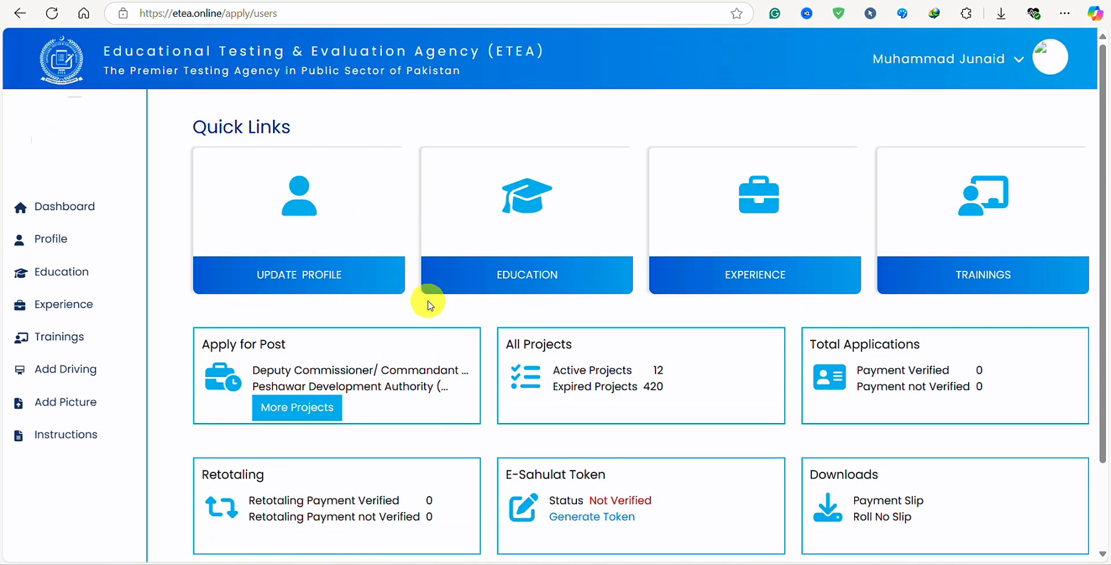
scroll(565, 382, "down", 2)
scroll(565, 384, "up", 2)
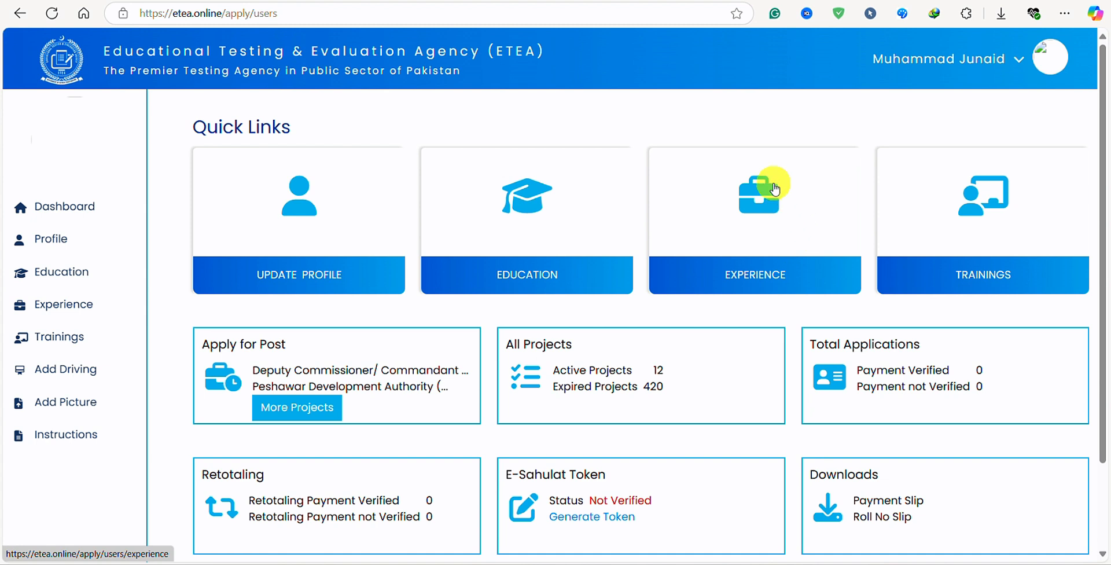
Open the profile update form and enter the father's name.
left_click(314, 279)
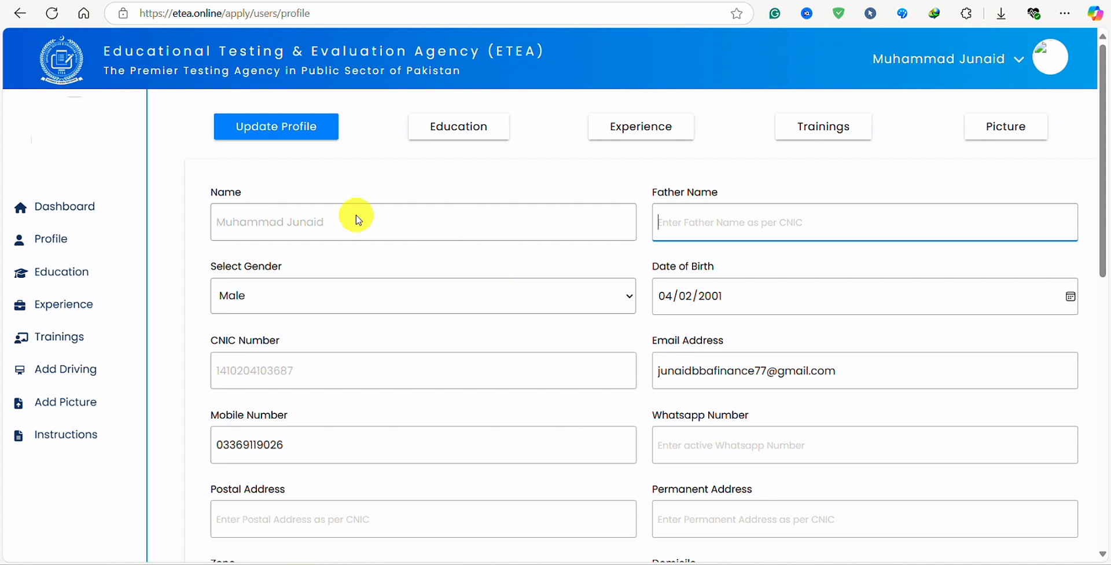
left_click(354, 225)
left_click(729, 226)
type("a Faisal")
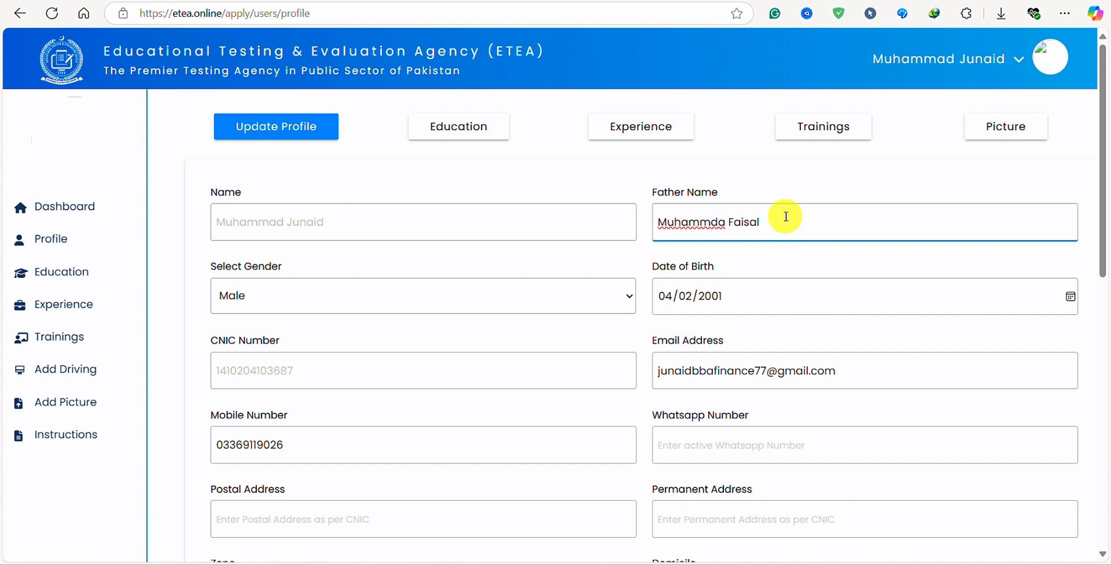
Set gender to Male and bring up the Date of Birth calendar.
left_click(395, 296)
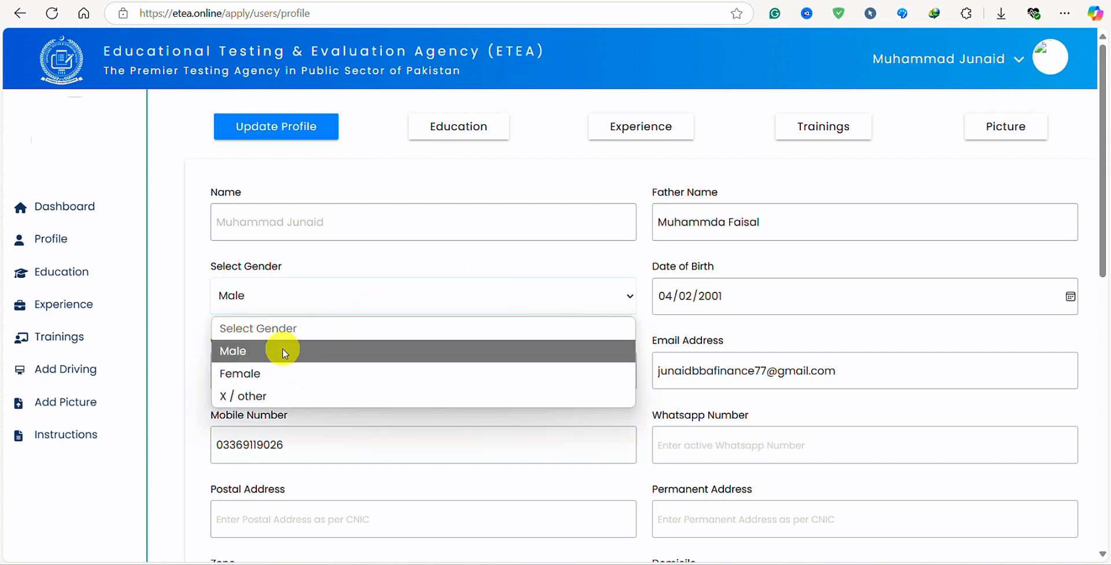
left_click(263, 350)
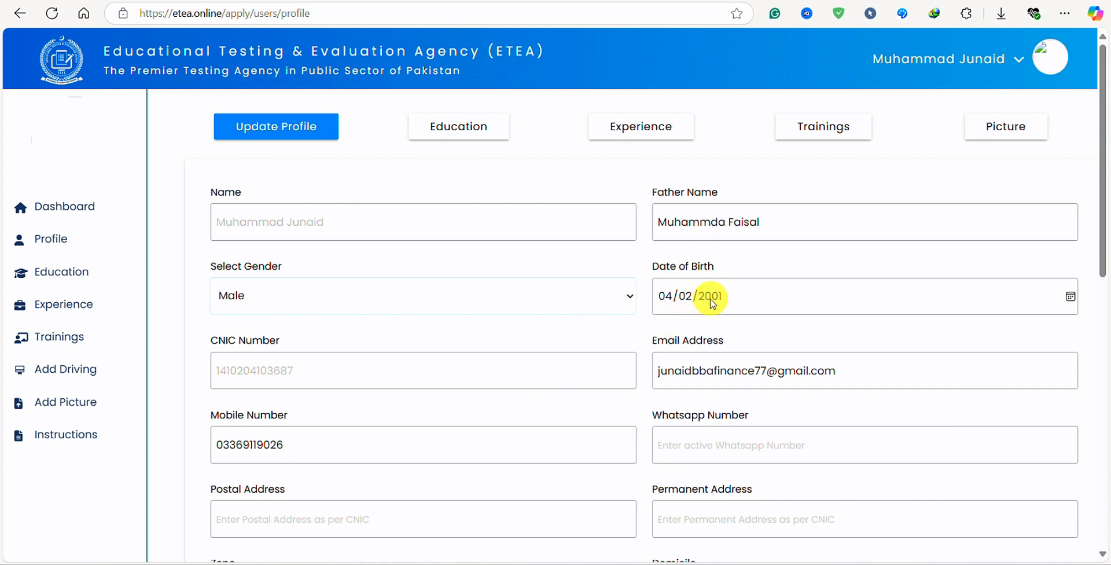
left_click(675, 297)
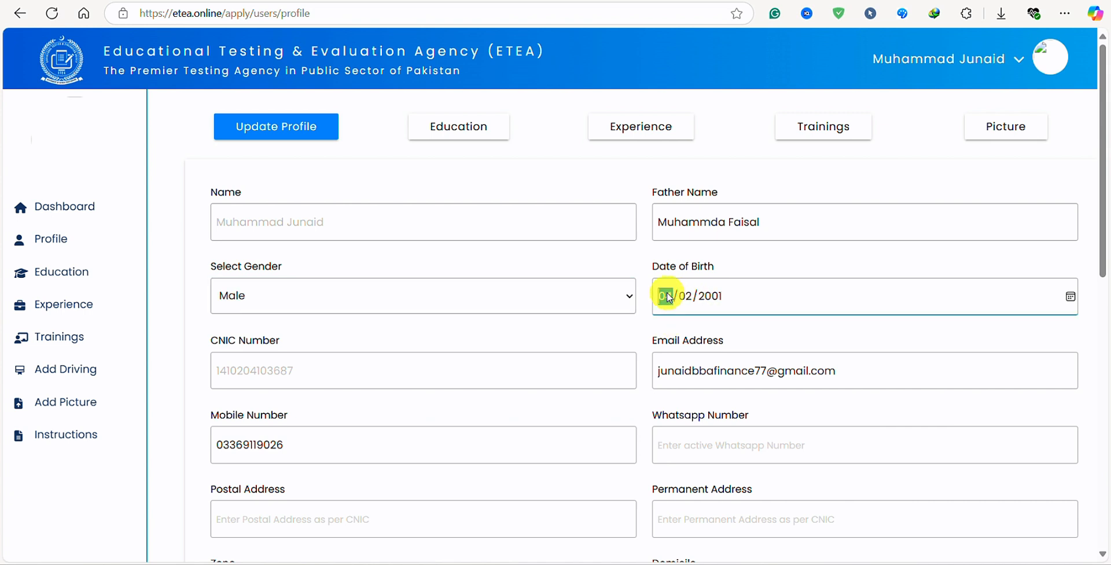
left_click(1070, 300)
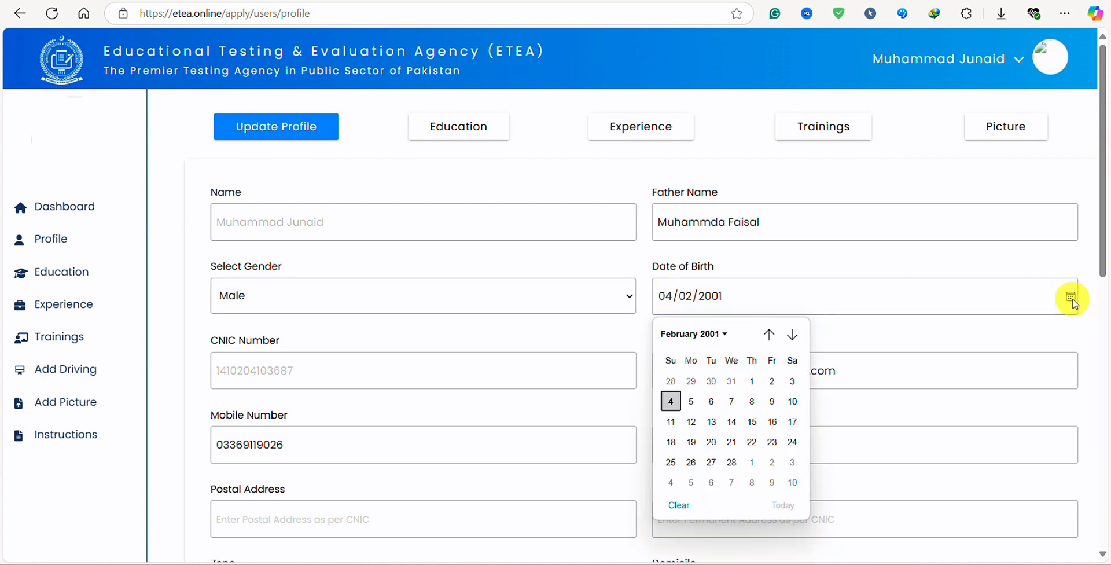
left_click(725, 334)
scroll(704, 379, "up", 2)
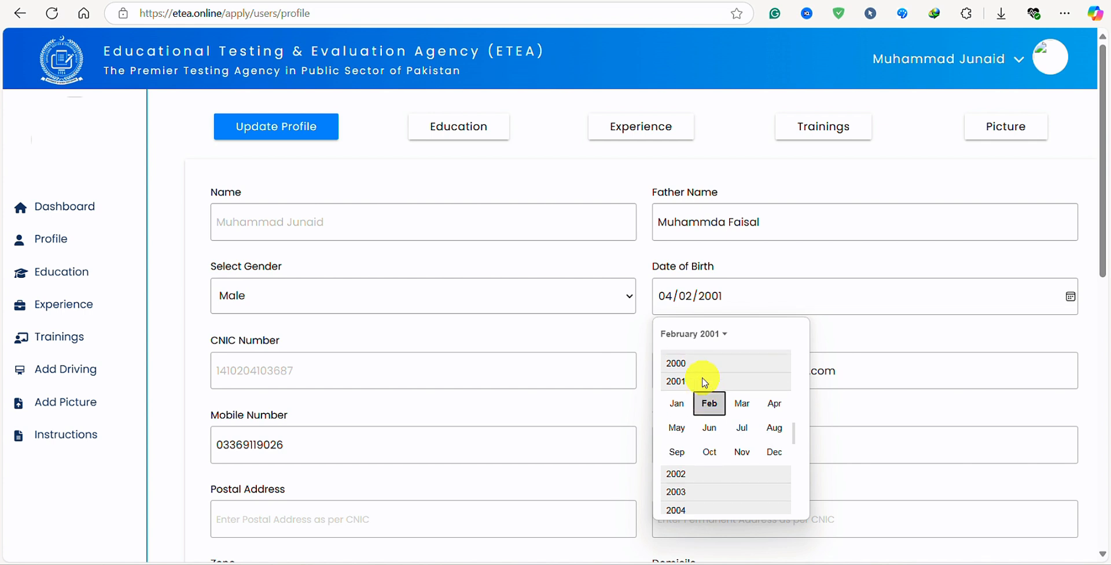
scroll(704, 382, "up", 1)
scroll(705, 379, "down", 1)
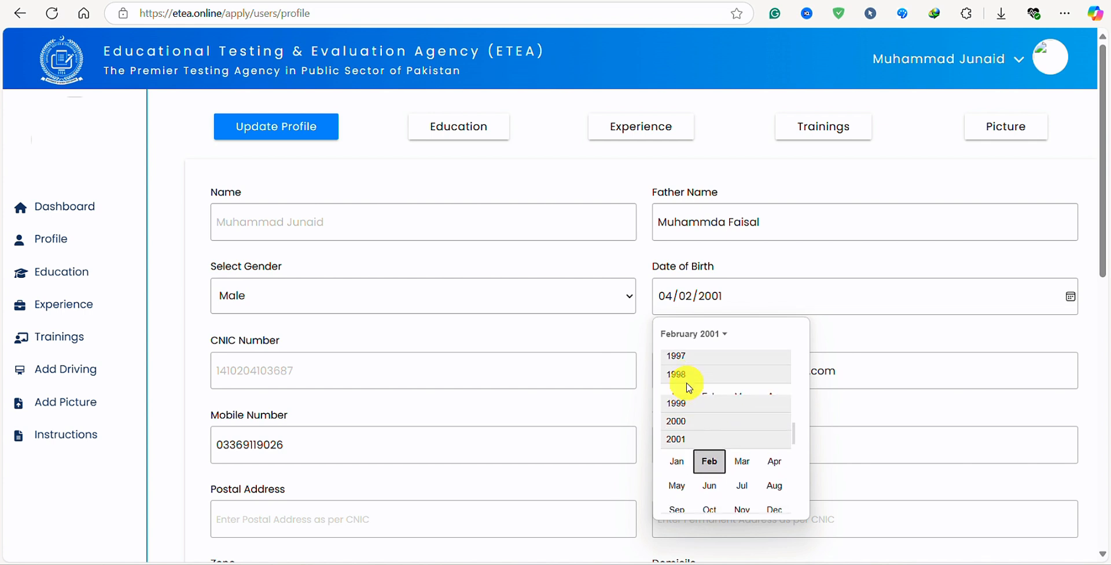
left_click(687, 383)
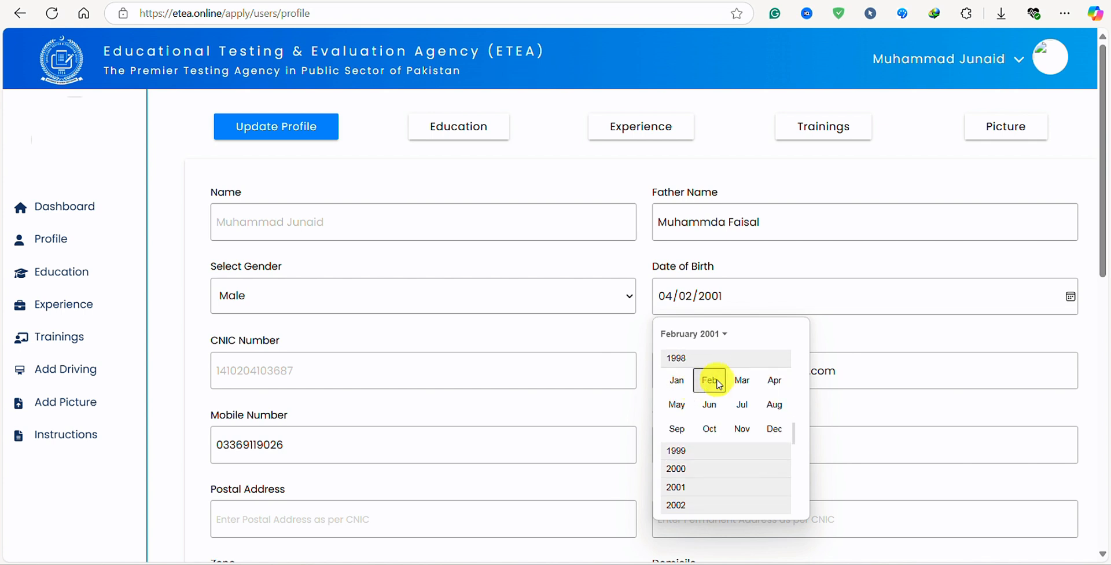
left_click(742, 405)
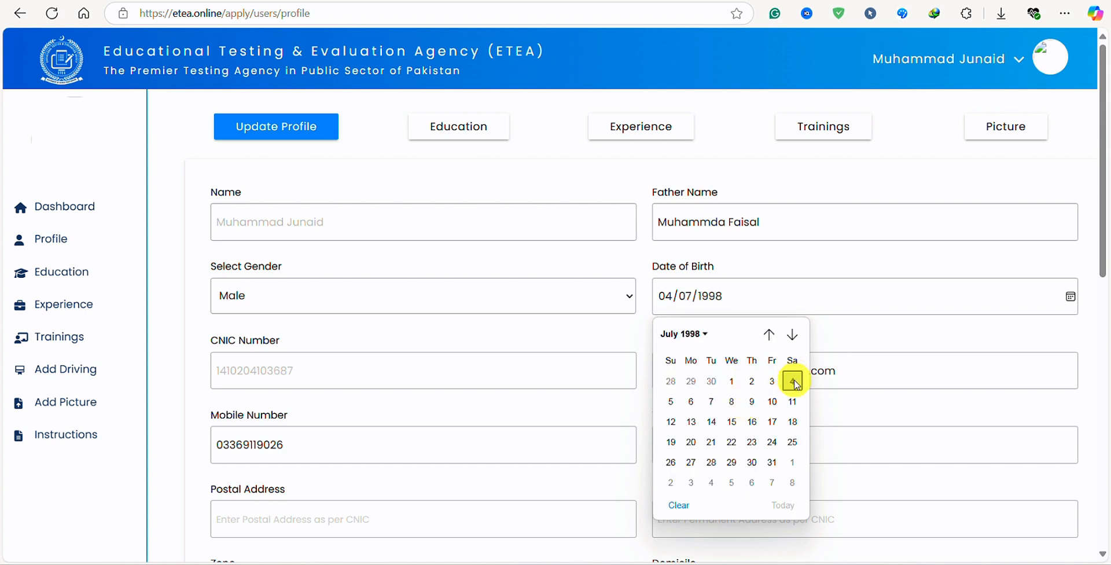
left_click(320, 366)
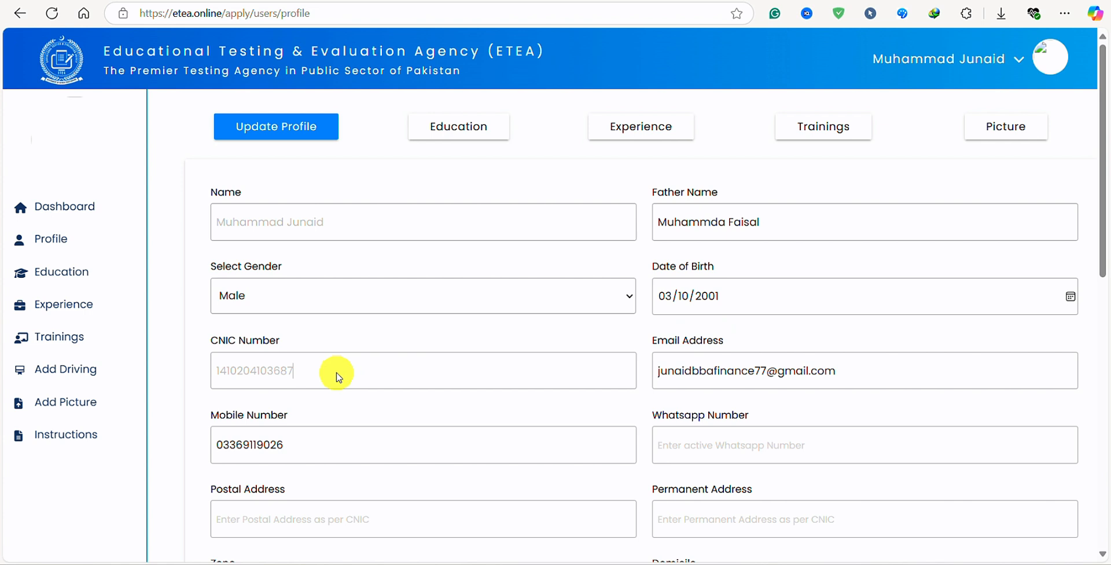
left_click(858, 369)
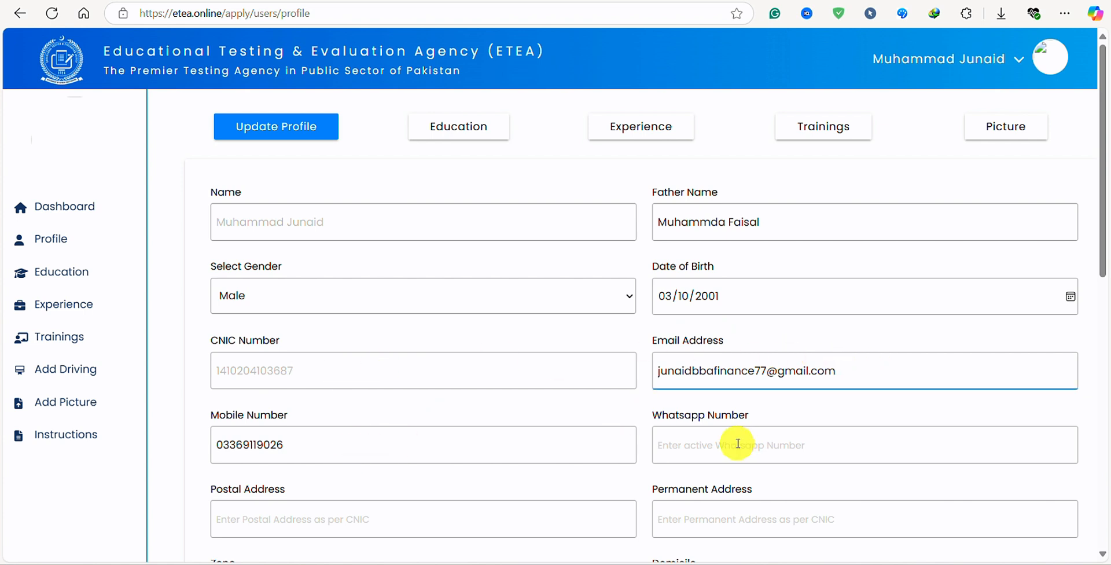
Copy the mobile number into the Whatsapp Number field.
left_click_drag(285, 445, 206, 444)
key("ctrl+c")
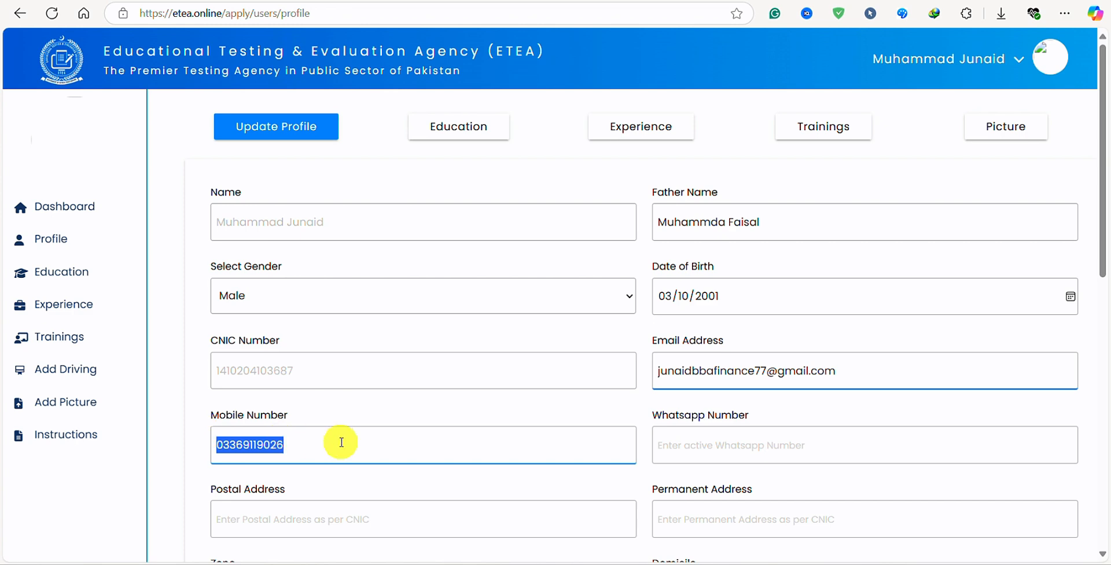
left_click(706, 448)
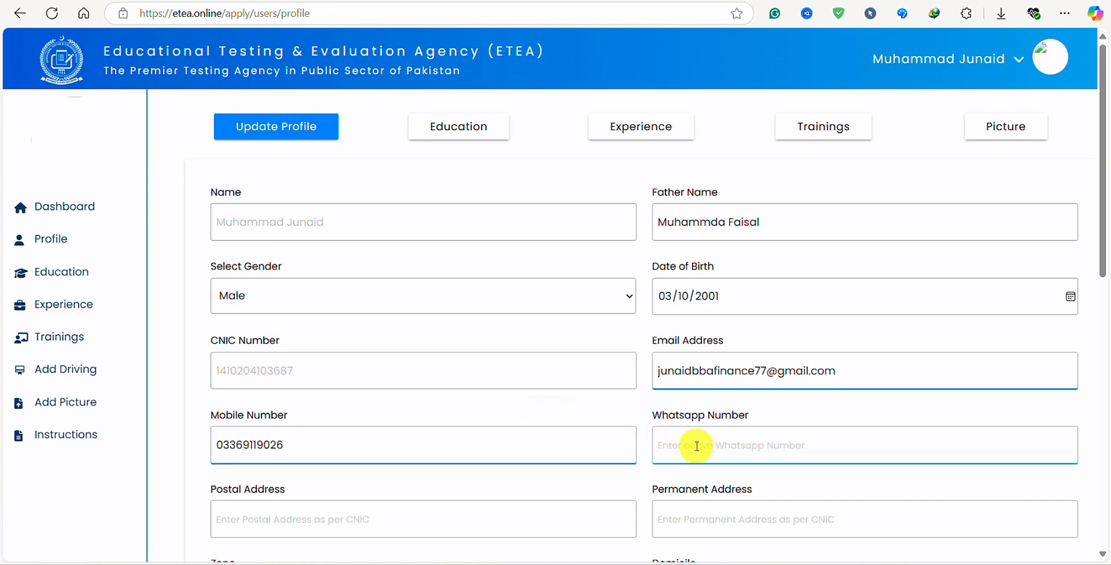
key("ctrl+v")
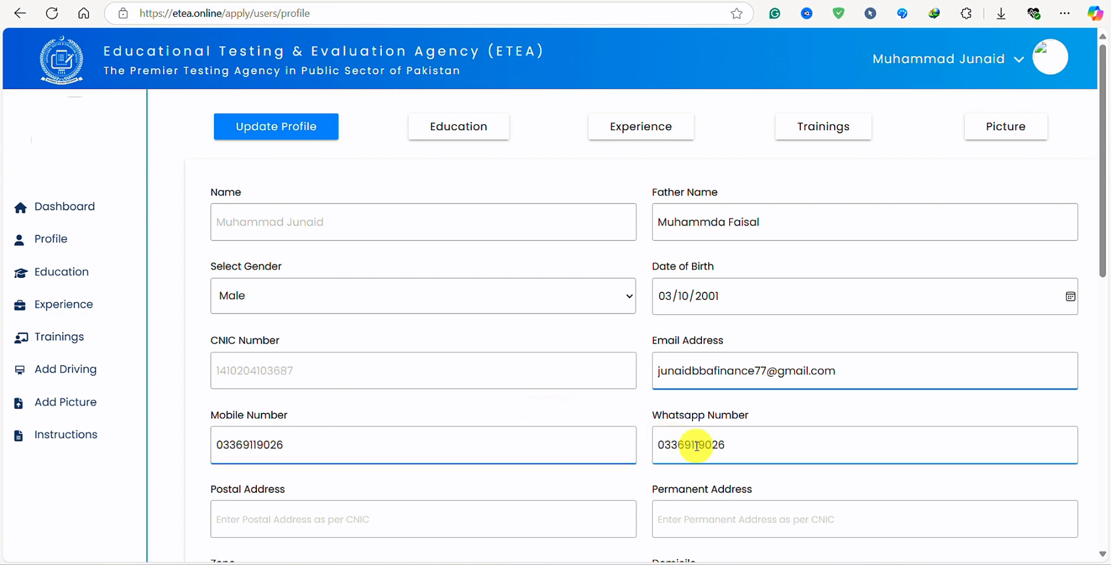
scroll(697, 445, "down", 4)
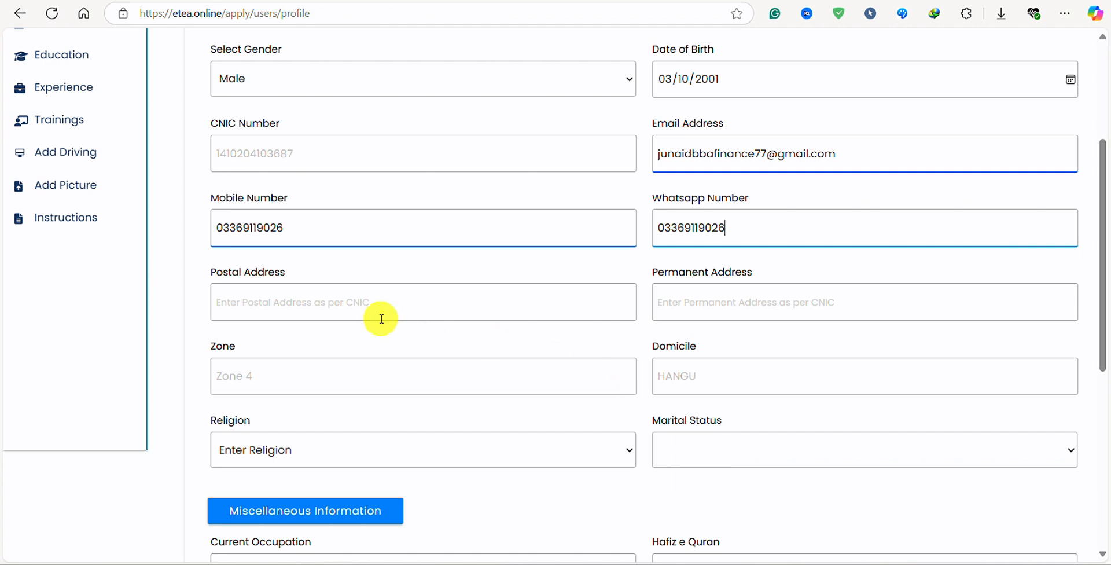
Type the district postal address and paste the same text into Permanent Address.
left_click(342, 306)
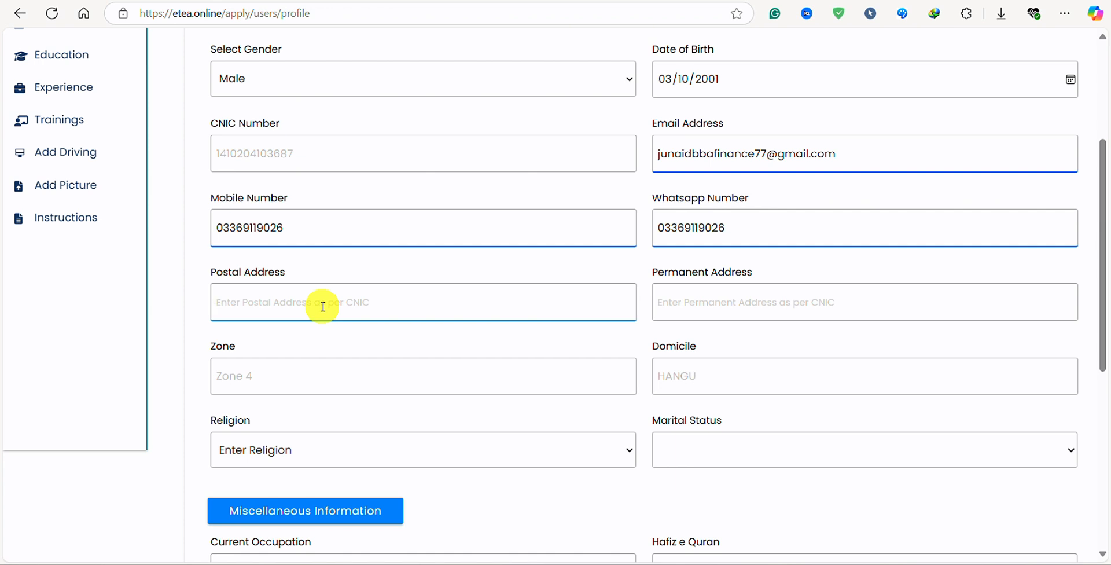
type("Districy")
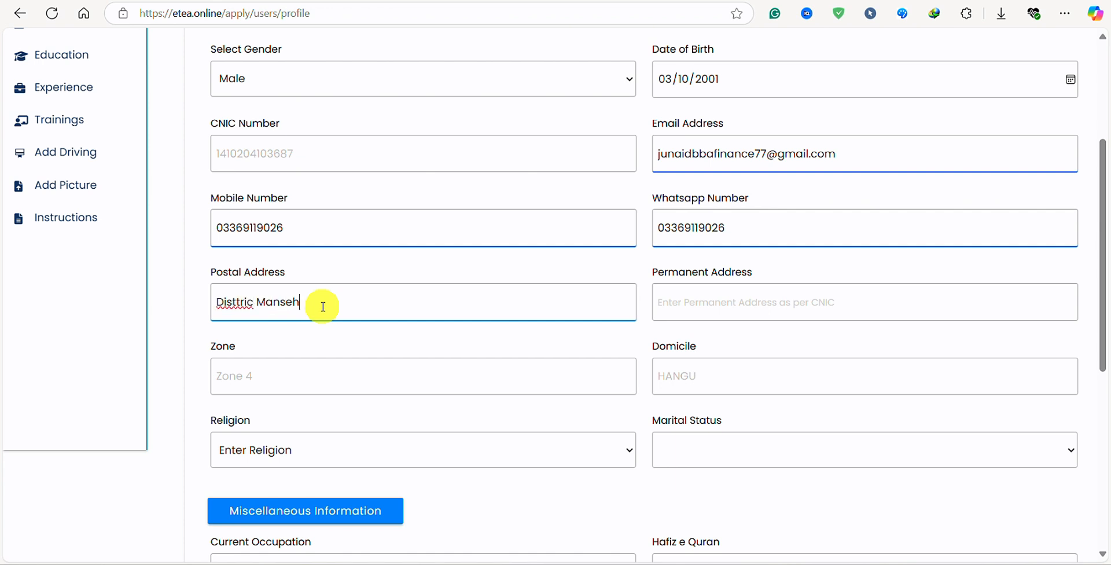
left_click(293, 304)
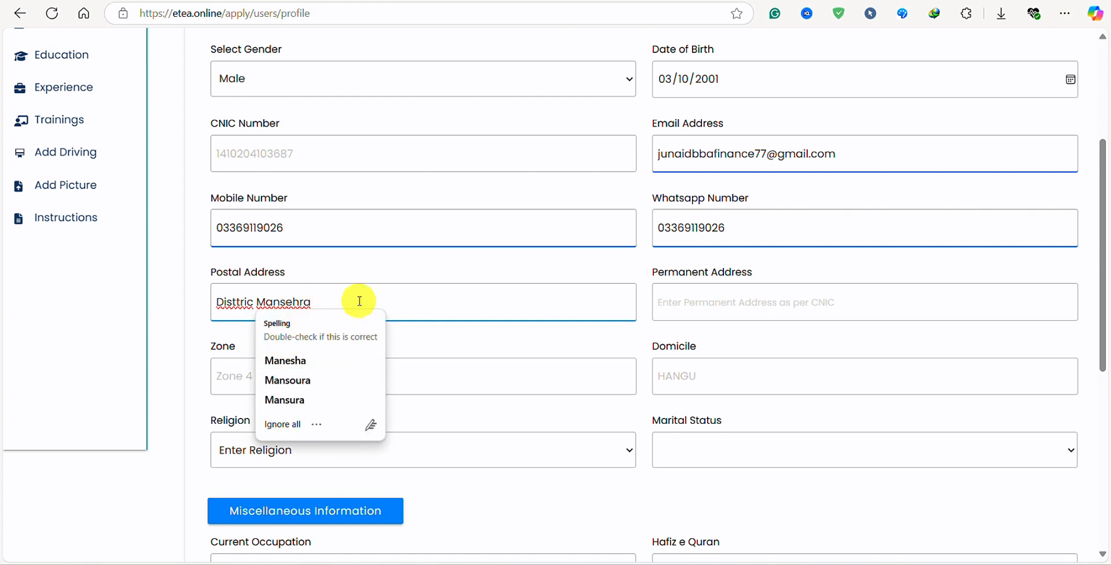
left_click_drag(359, 299, 45, 317)
key("ctrl+c")
left_click(702, 303)
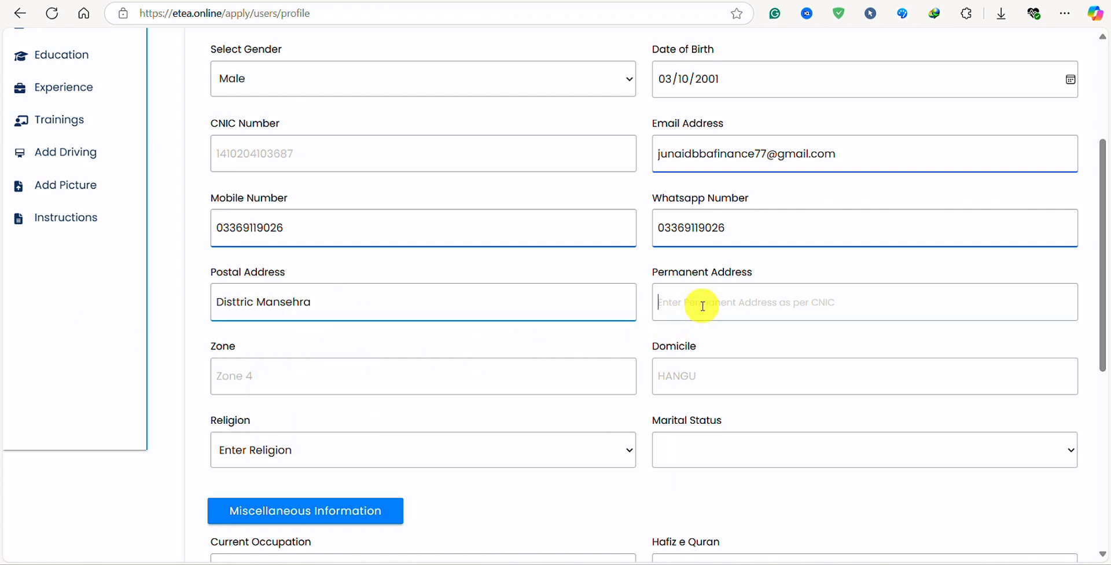
key("ctrl+v")
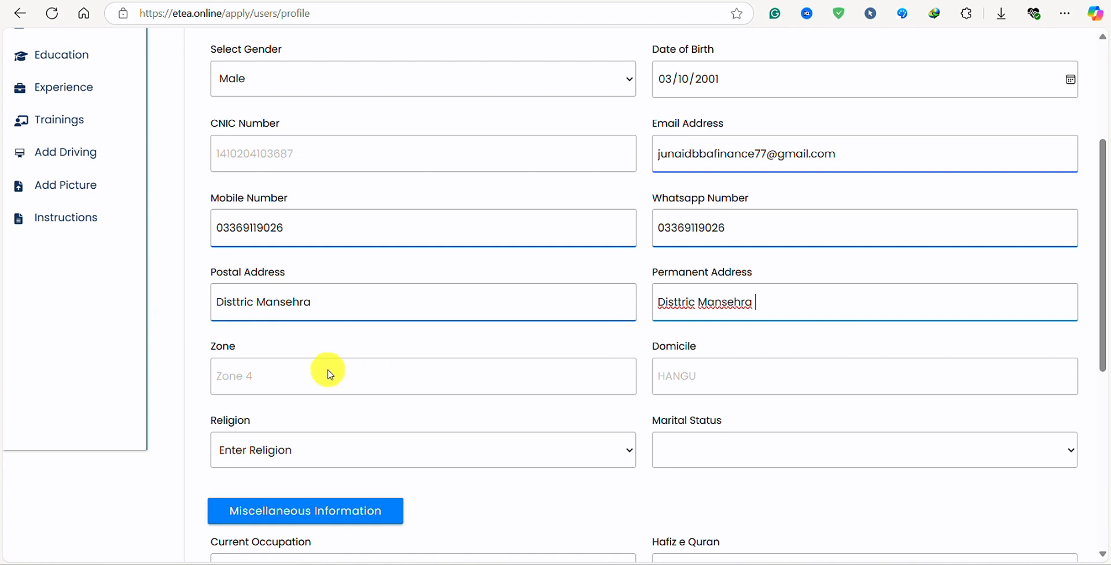
left_click(534, 384)
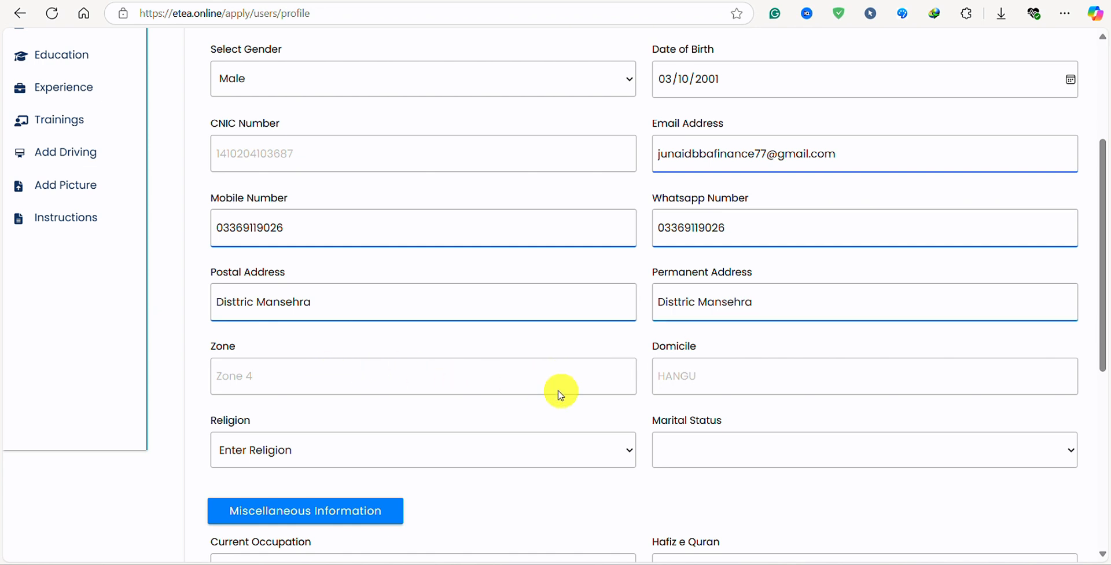
Set religion to Muslim and marital status to Single.
left_click(349, 453)
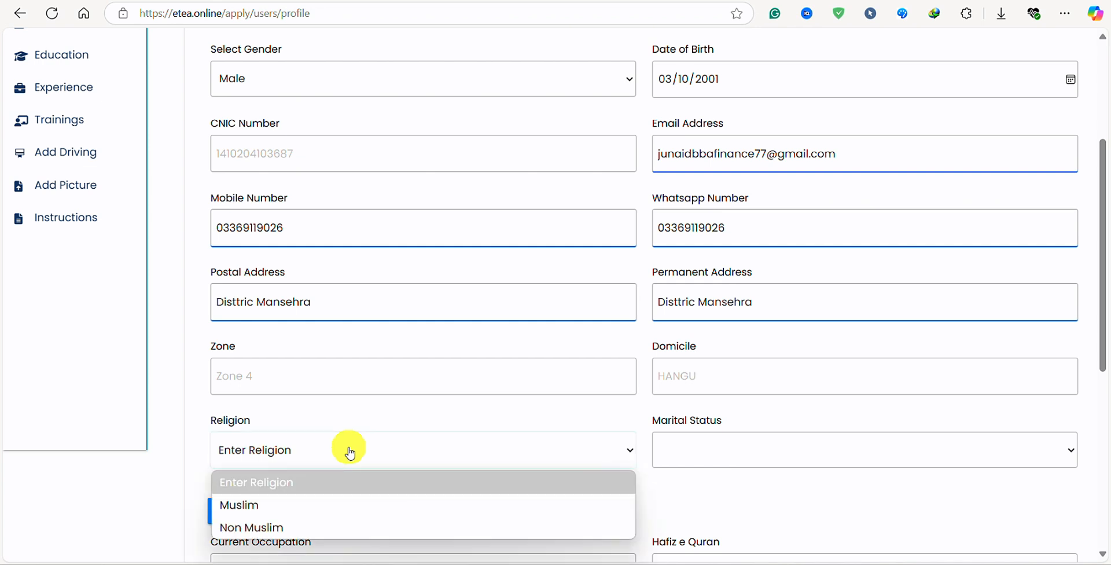
left_click(243, 504)
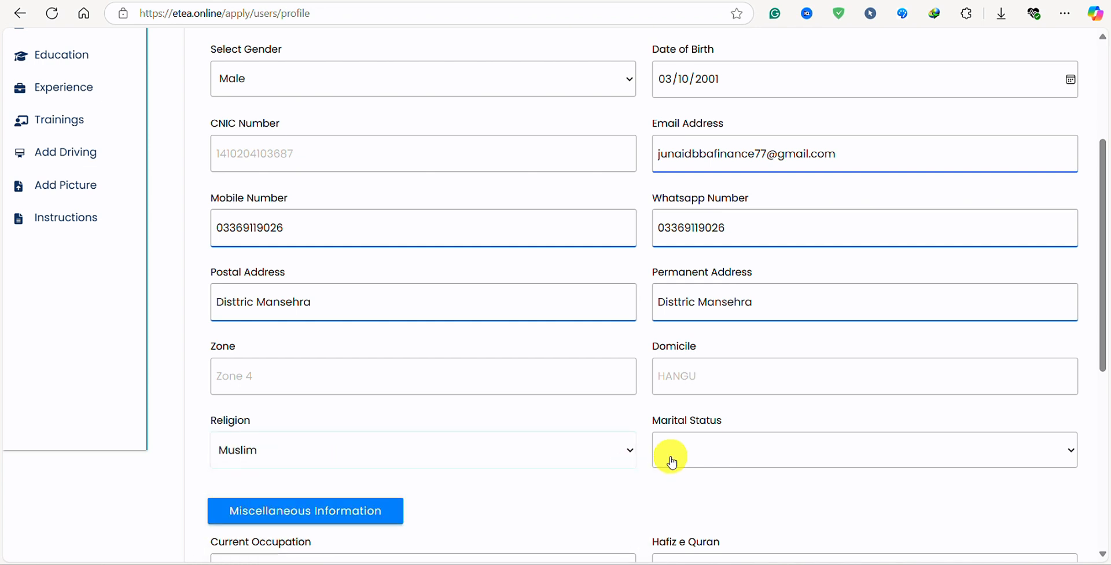
left_click(692, 459)
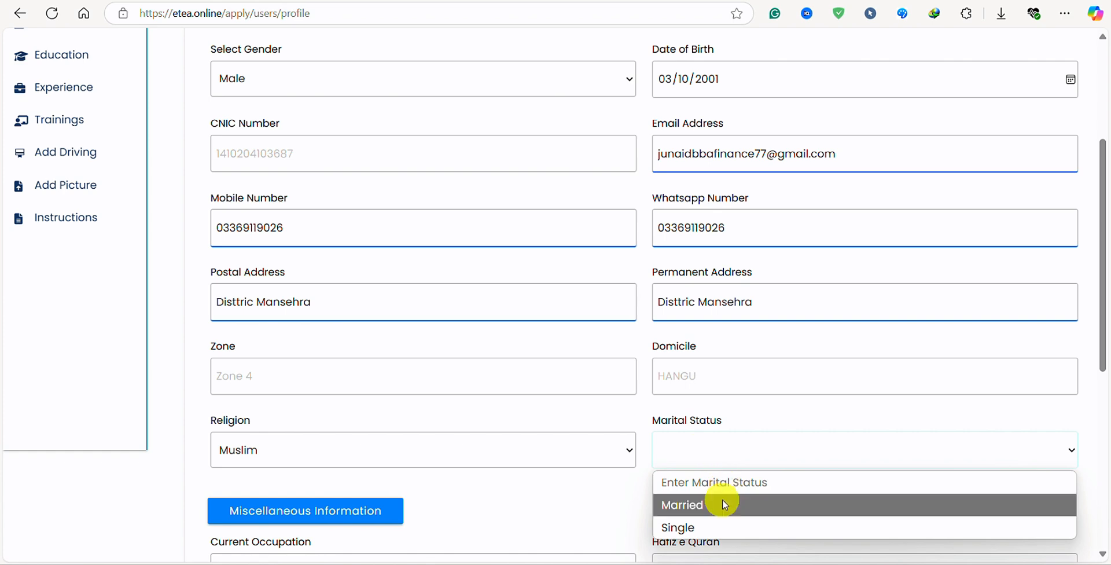
left_click(701, 527)
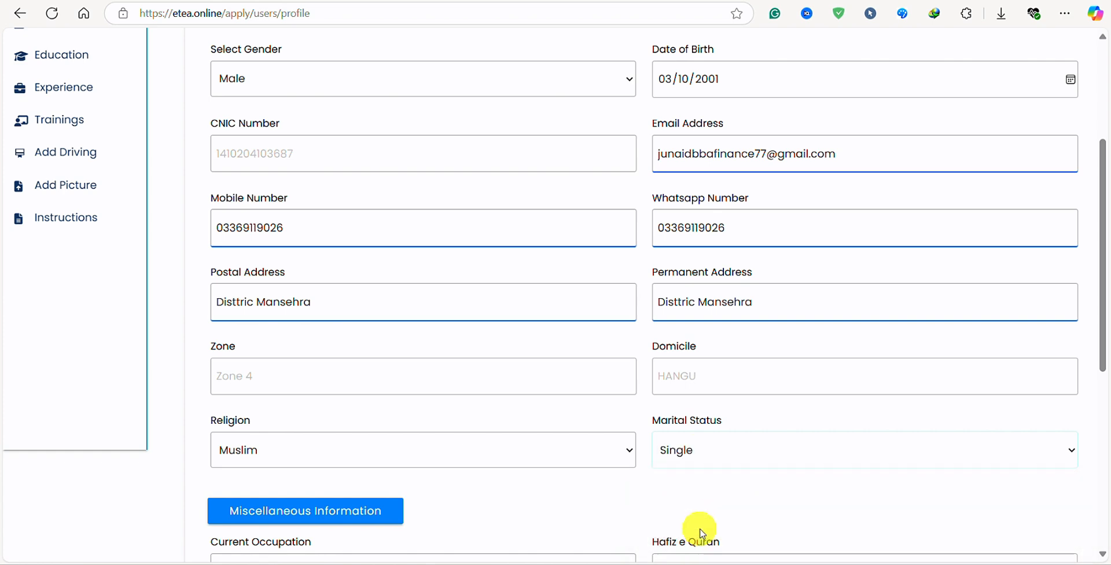
scroll(523, 399, "down", 3)
Change Current Occupation from Private to jobless and set Hafiz e Quran to No.
scroll(515, 313, "down", 1)
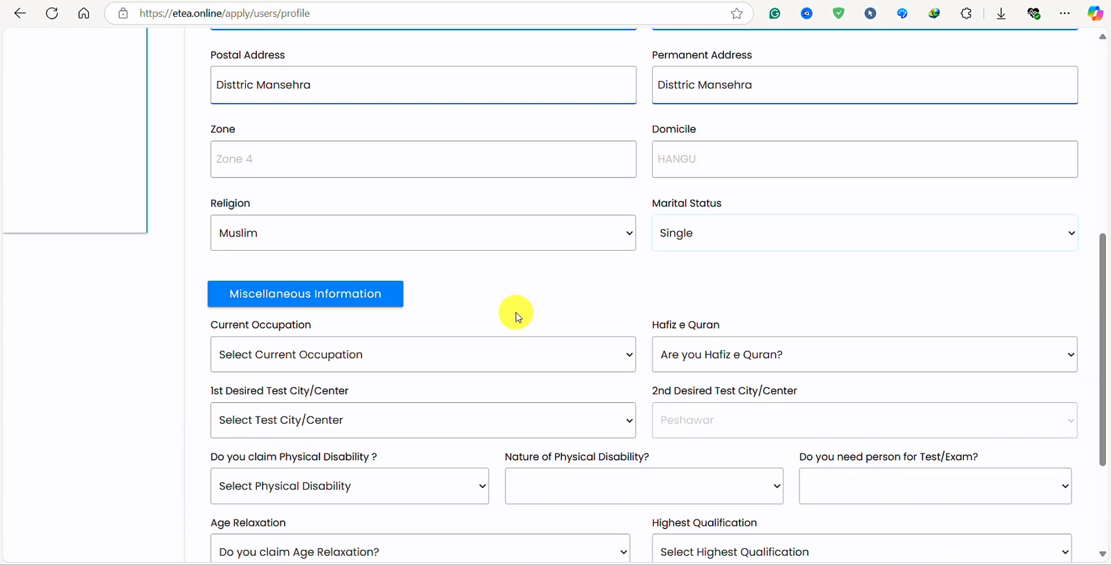
scroll(494, 305, "down", 2)
scroll(382, 366, "up", 7)
scroll(425, 373, "up", 1)
scroll(424, 372, "down", 8)
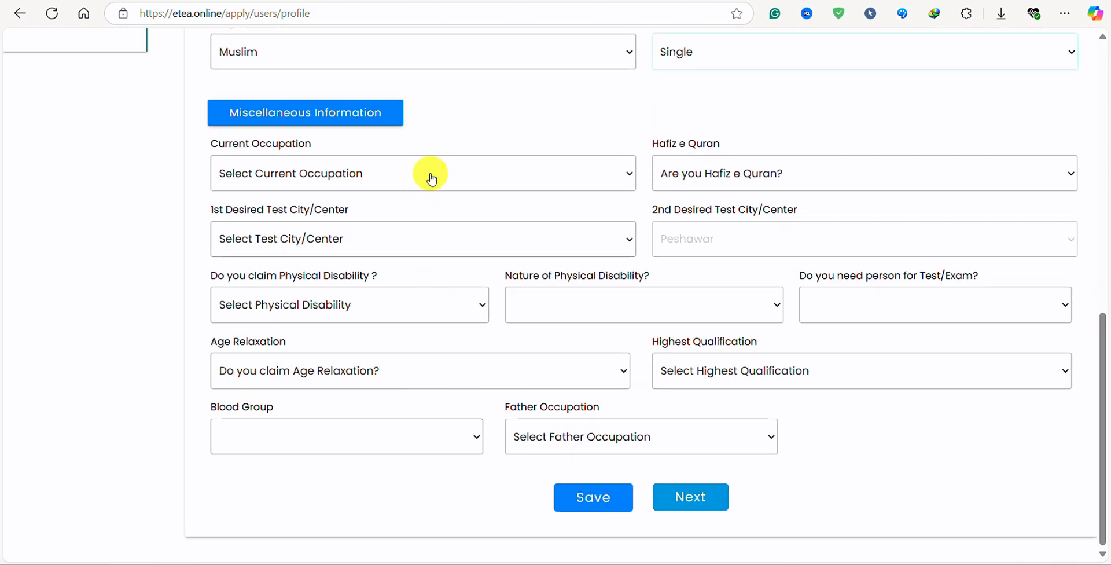
left_click(409, 176)
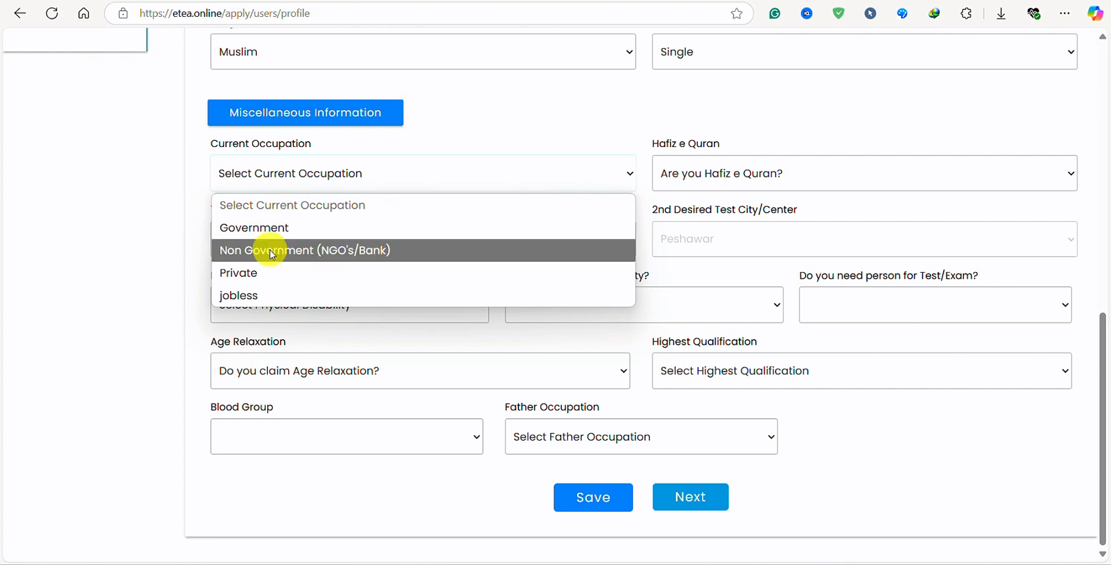
left_click(250, 279)
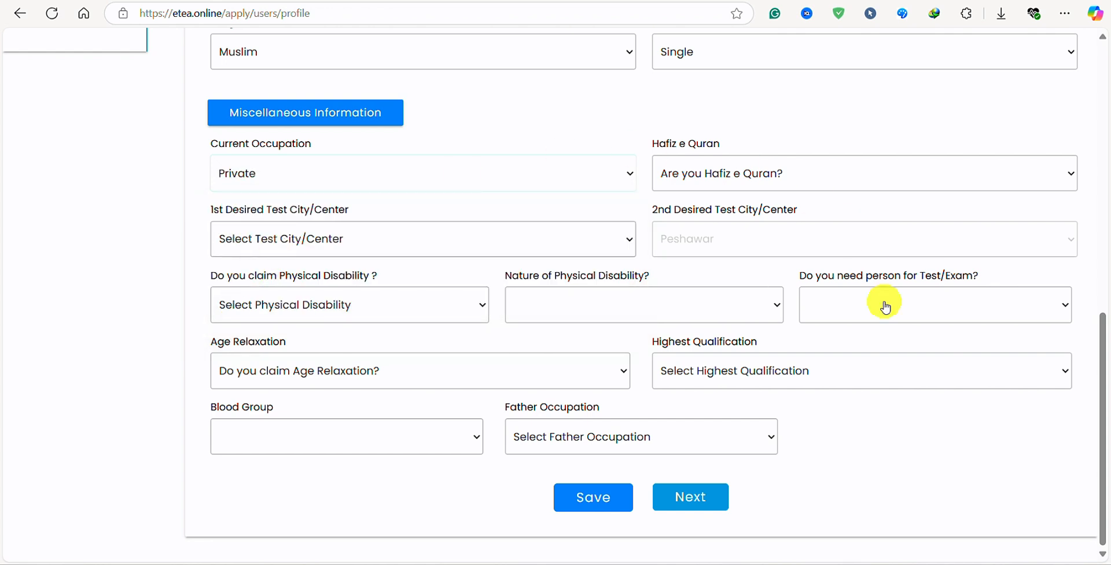
left_click(320, 178)
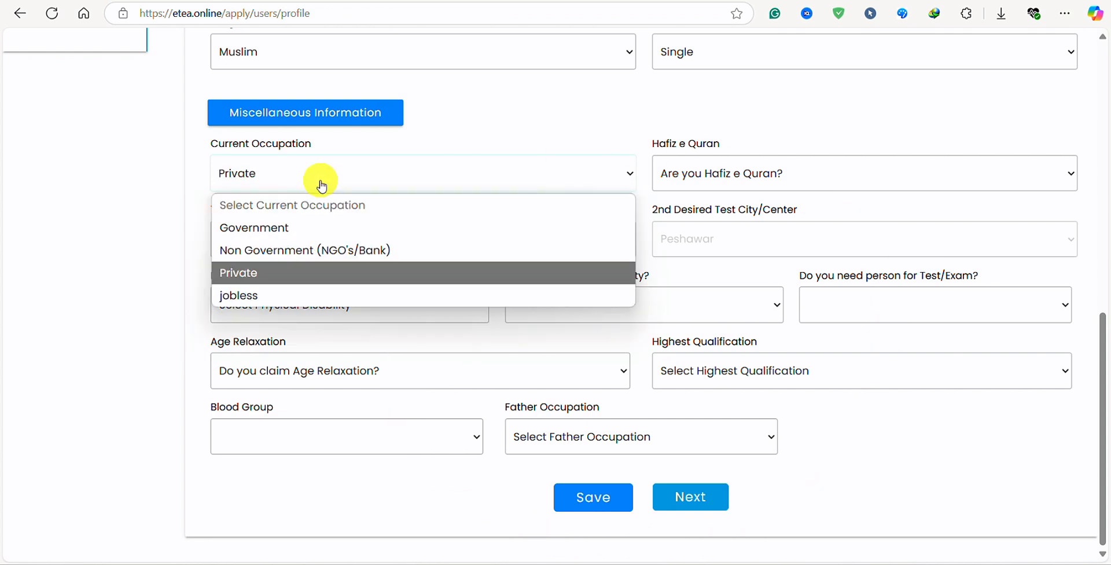
left_click(260, 299)
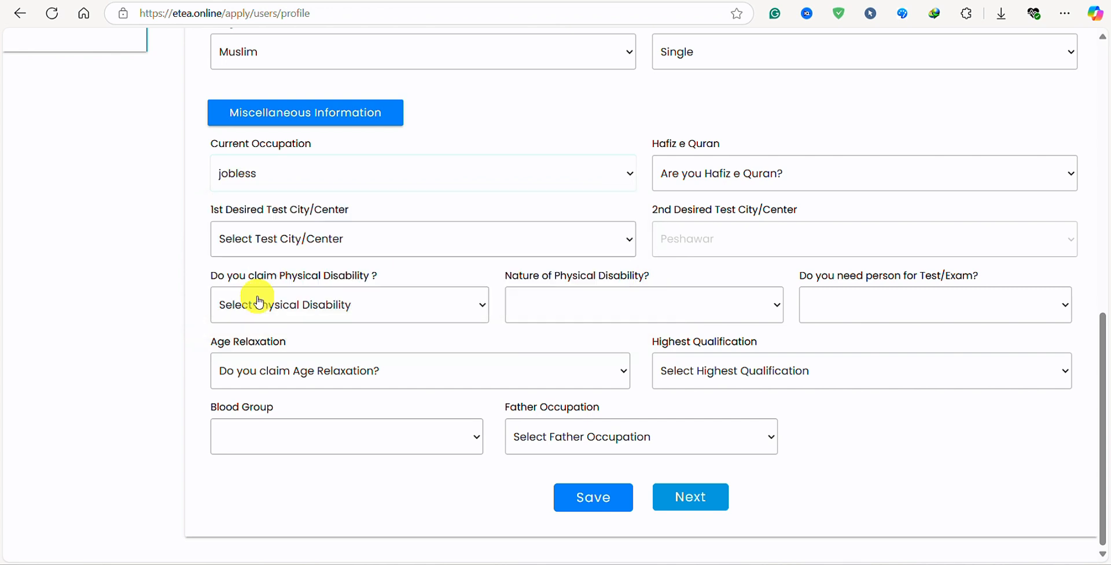
left_click(764, 177)
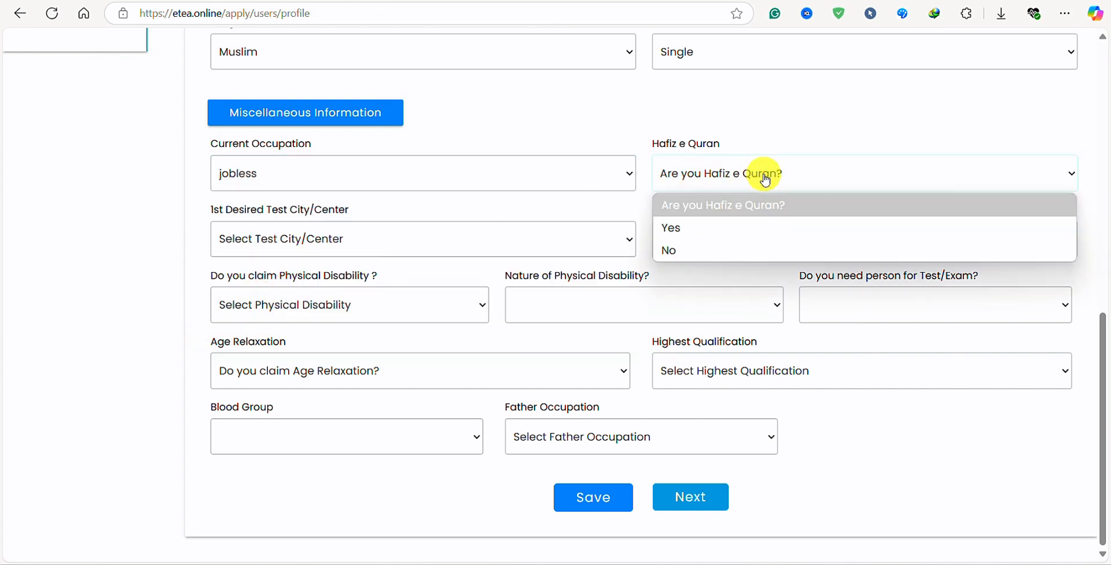
left_click(685, 249)
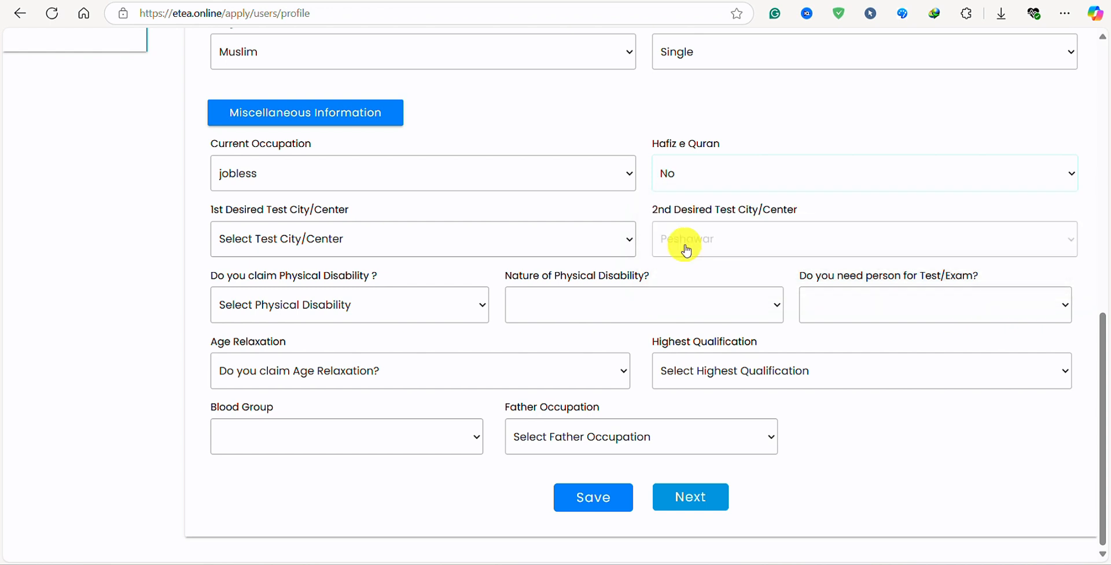
Pick Hangu as the 1st desired test city, briefly trying Kohat before reverting to Hangu.
left_click(454, 256)
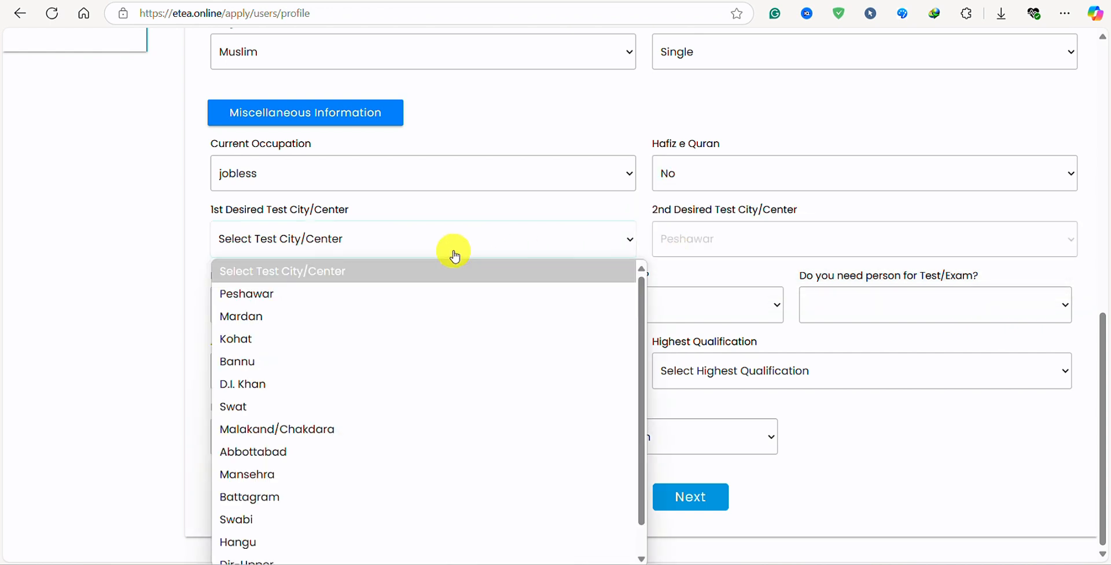
scroll(444, 345, "down", 1)
scroll(355, 523, "up", 1)
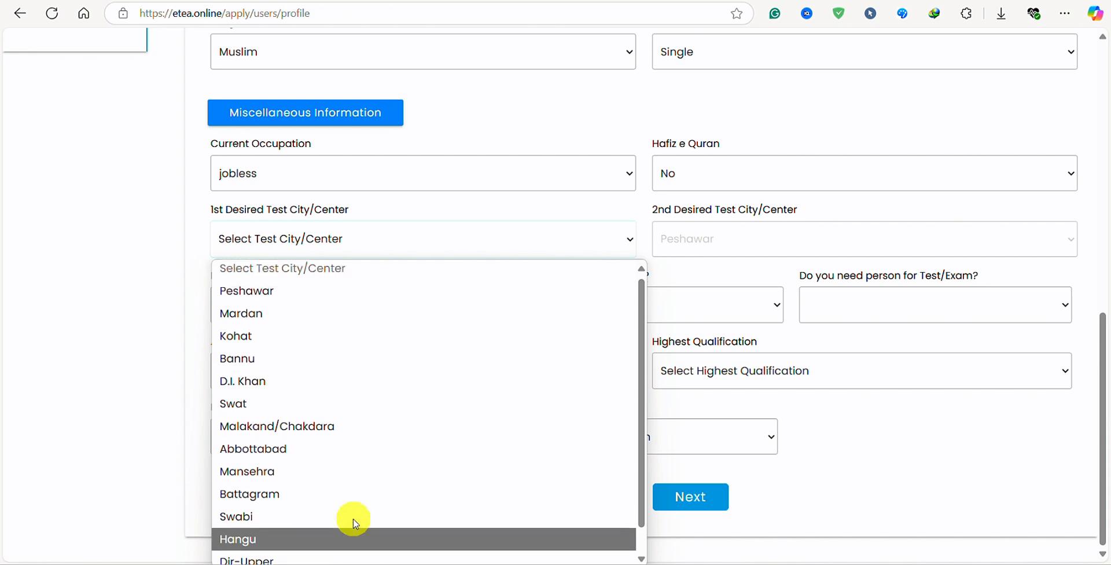
scroll(304, 526, "down", 1)
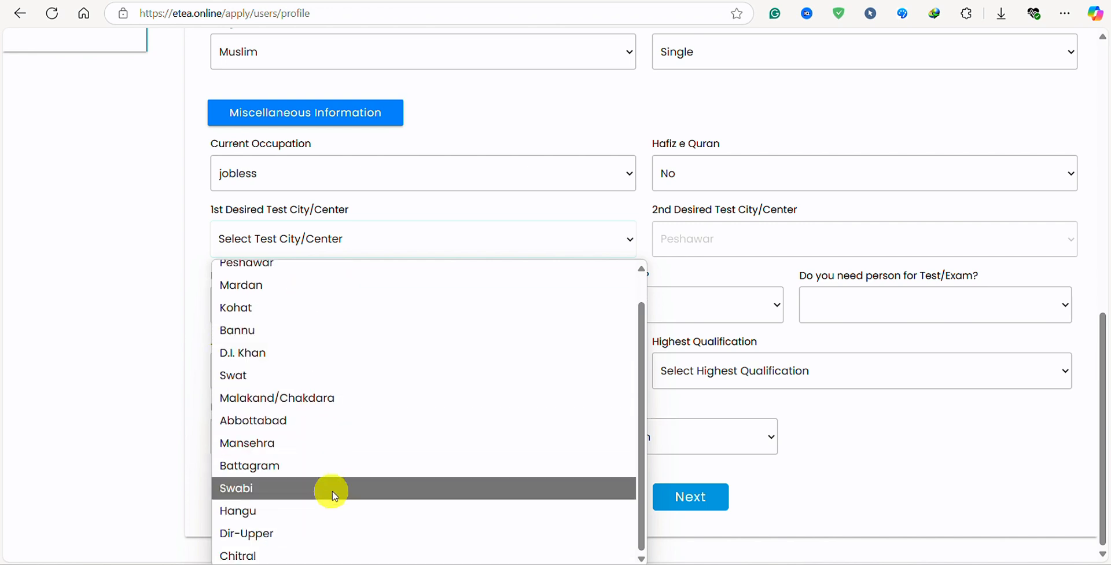
left_click(278, 512)
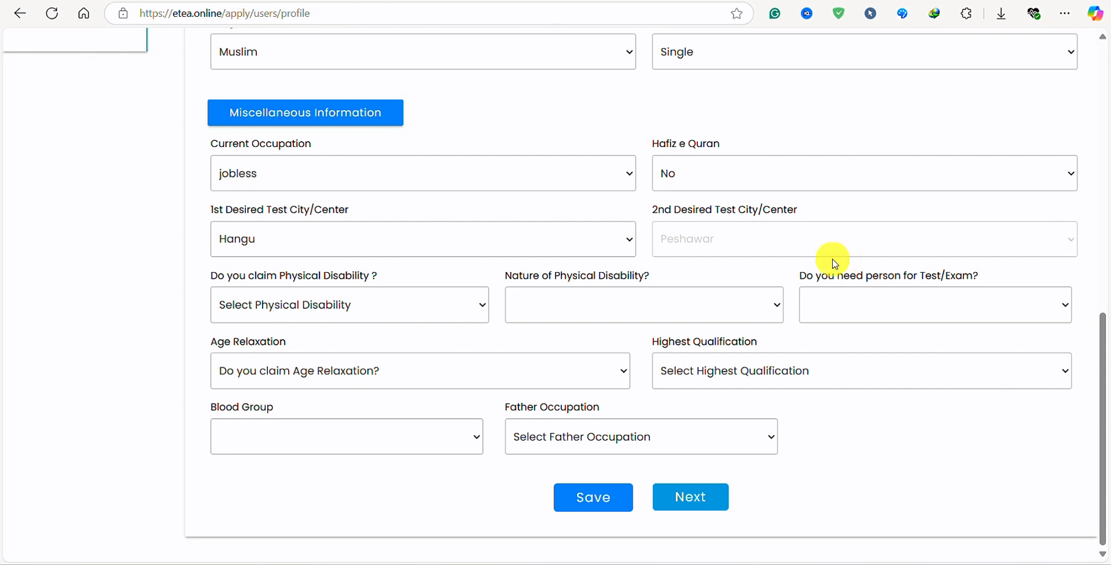
left_click(549, 240)
left_click(231, 339)
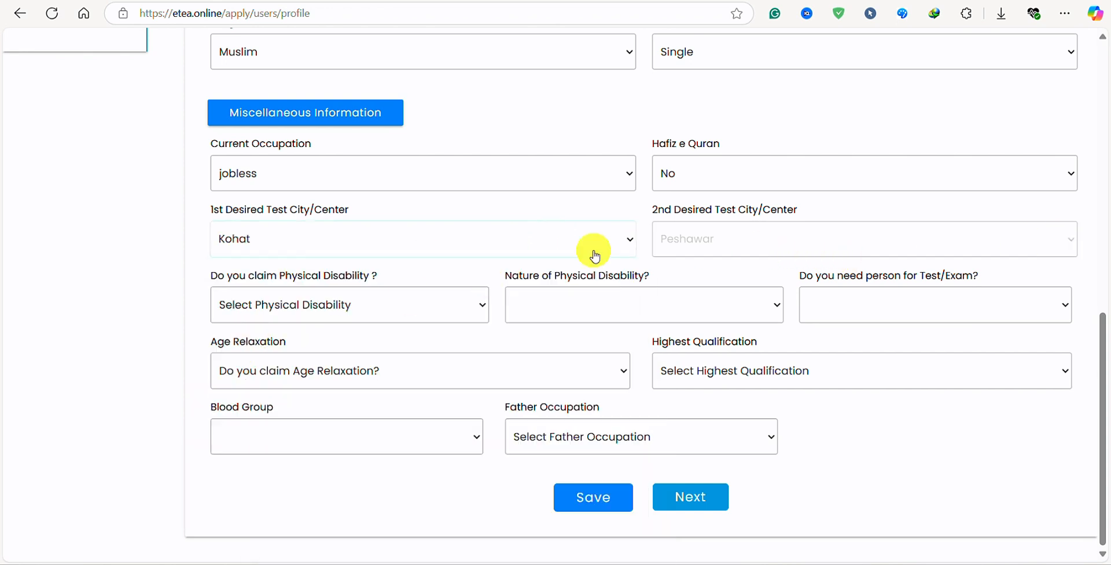
left_click(403, 255)
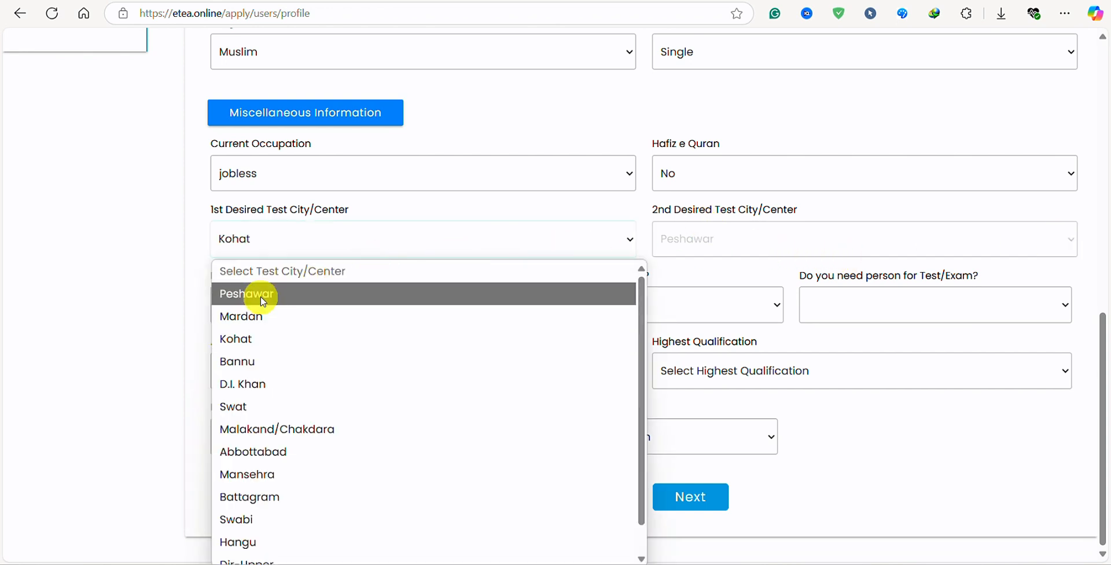
scroll(252, 493, "down", 1)
left_click(252, 511)
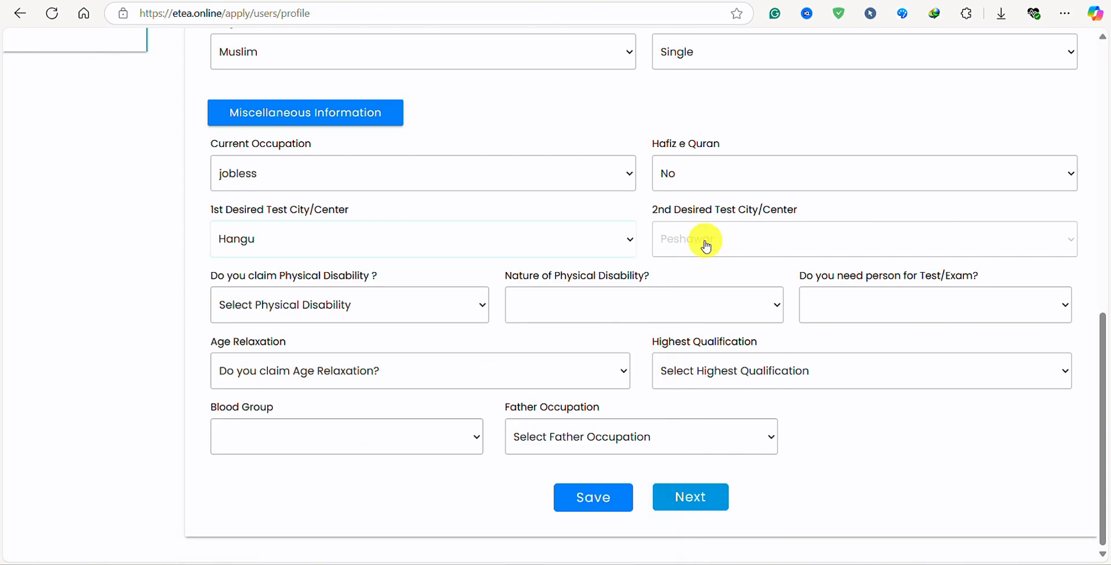
Answer No to physical disability, and N/A for disability nature and for needing an exam helper.
left_click(411, 311)
left_click(241, 383)
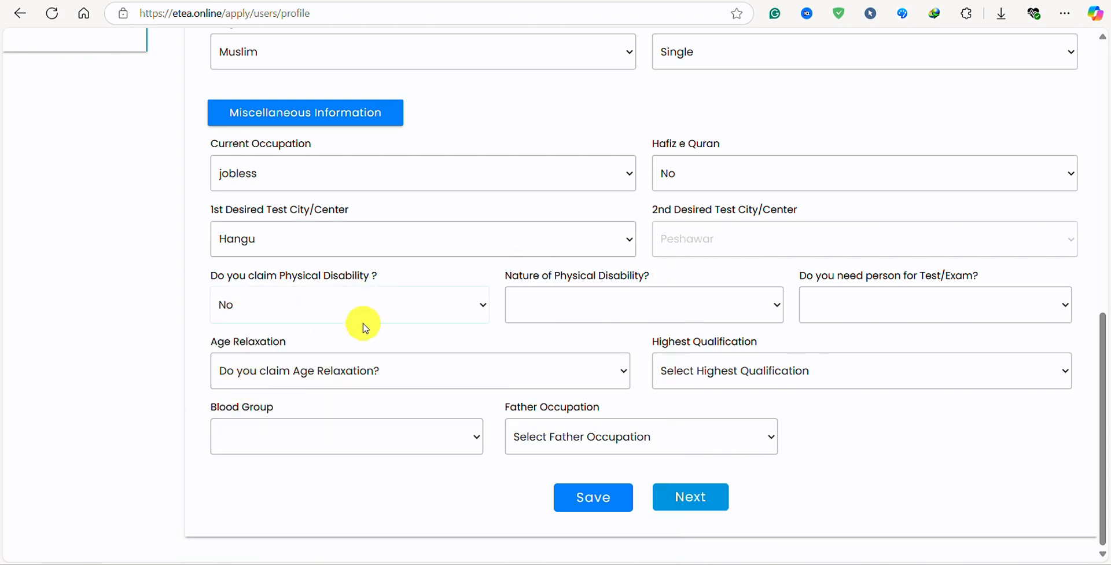
left_click(711, 301)
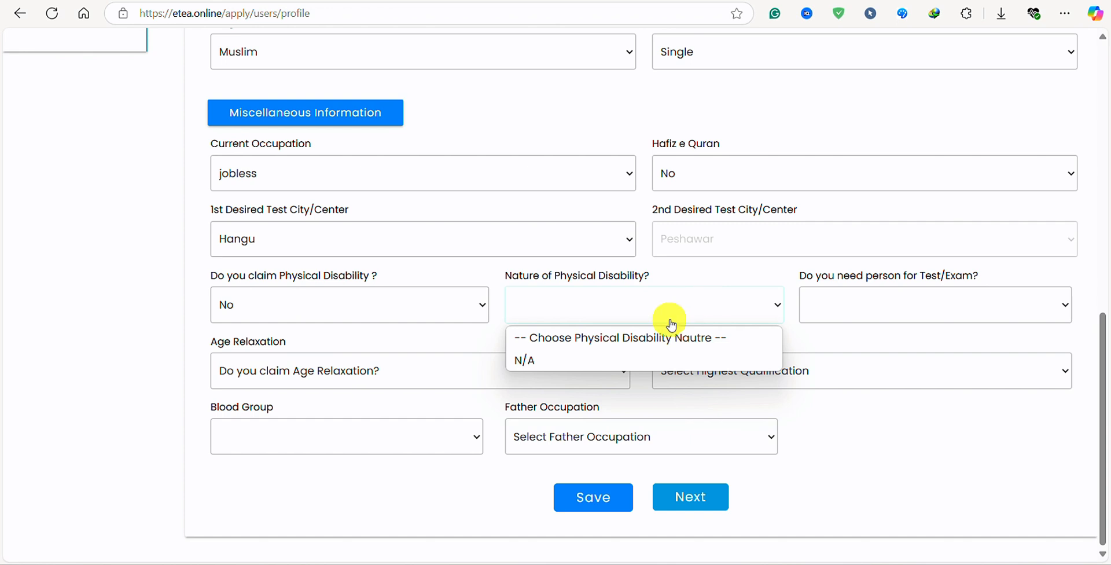
left_click(551, 368)
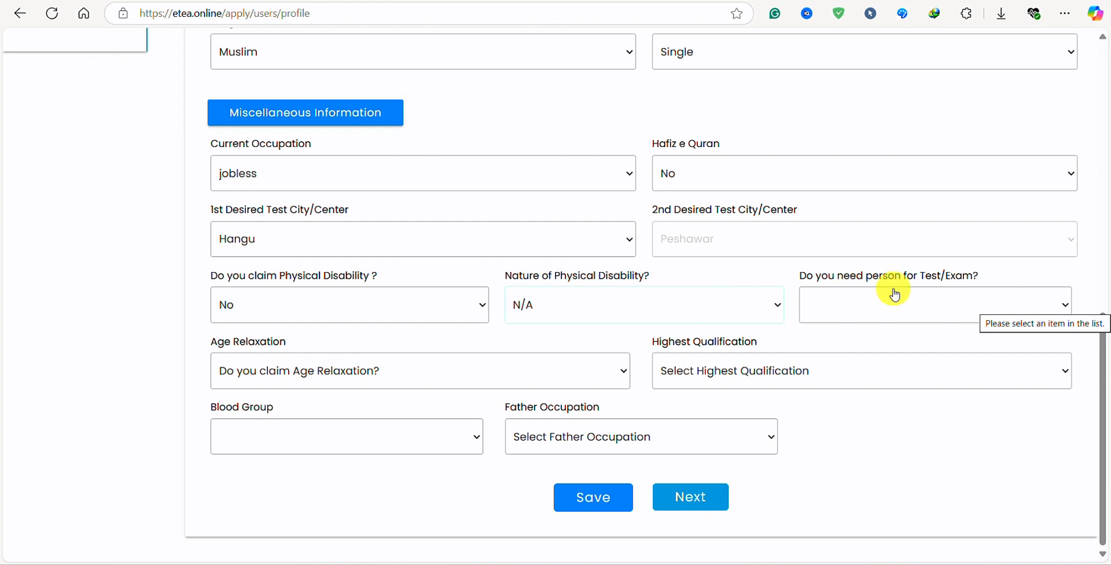
left_click(1042, 307)
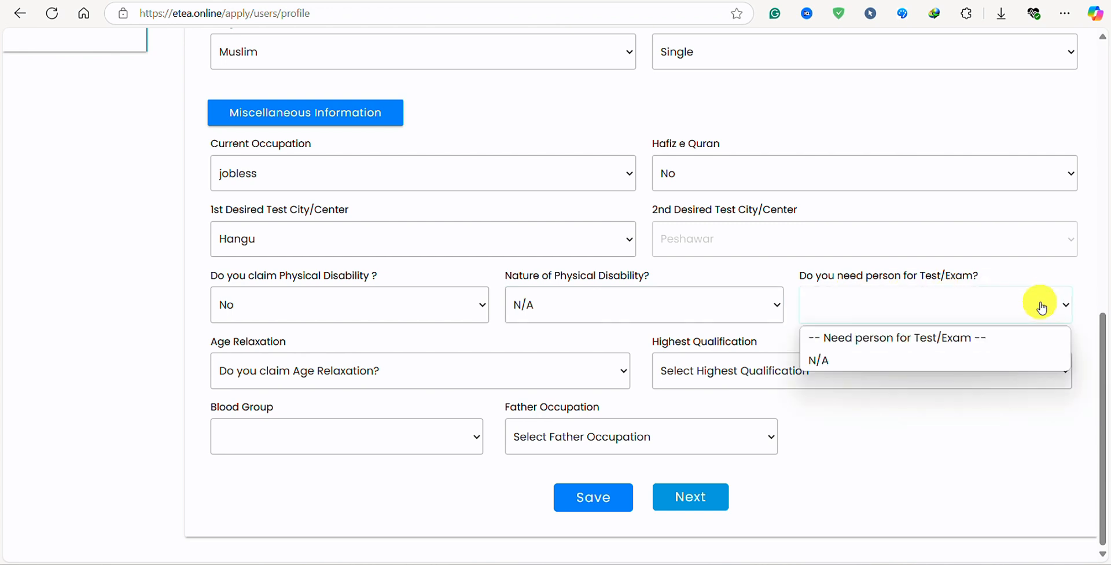
left_click(850, 360)
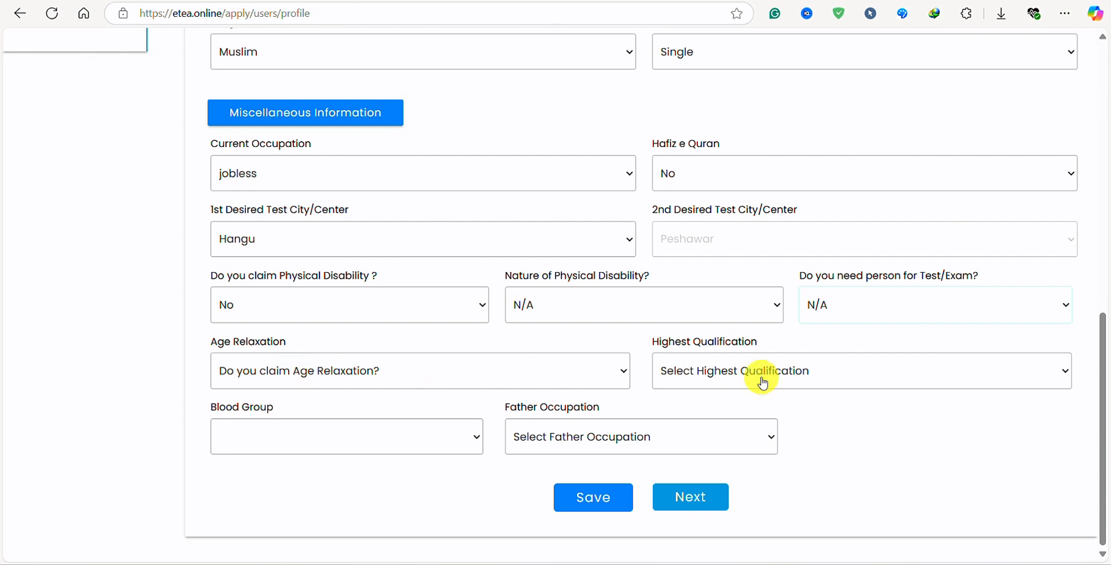
left_click(388, 375)
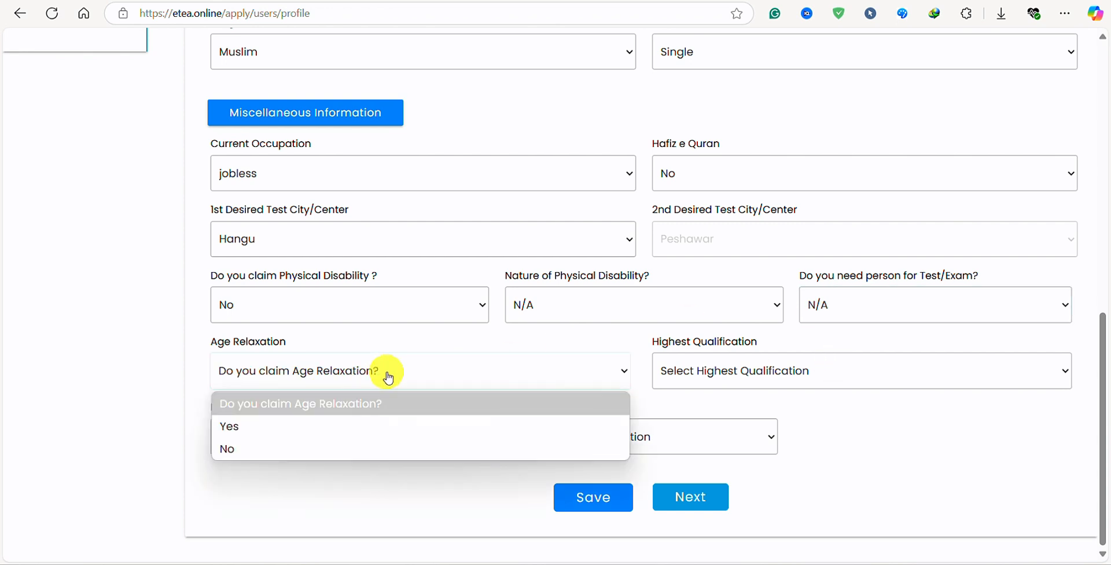
Choose No age relaxation, Master (16 Years) Degree, blood group A+ and father occupation Unemployed.
left_click(261, 450)
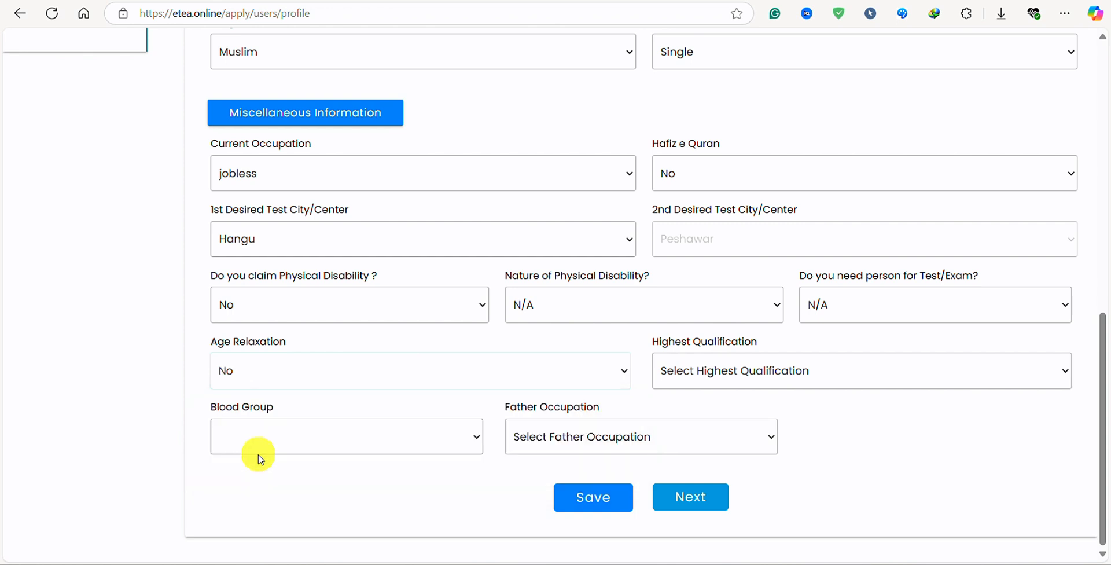
left_click(762, 371)
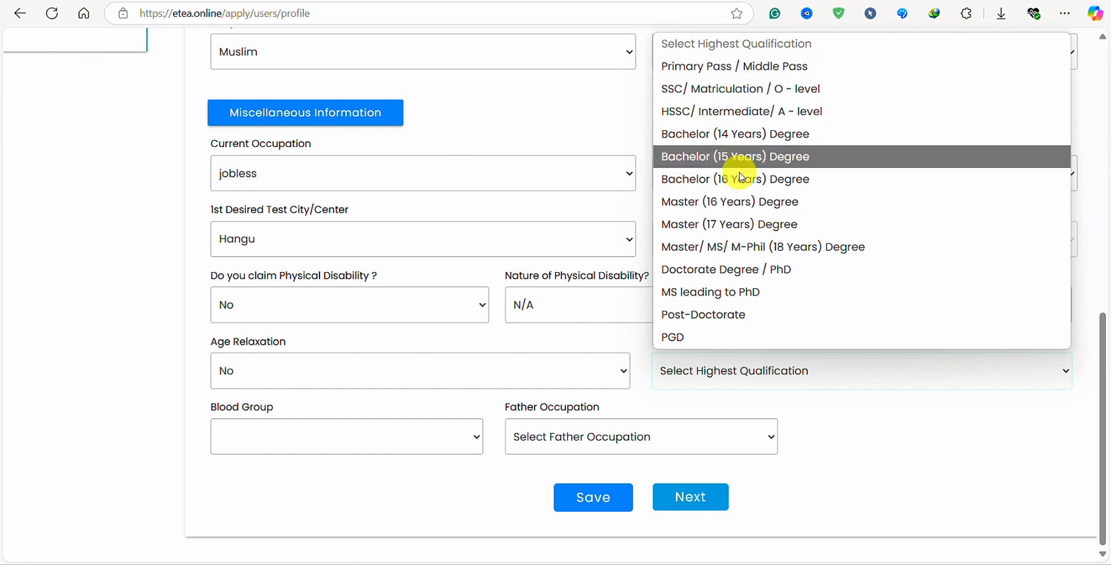
left_click(747, 214)
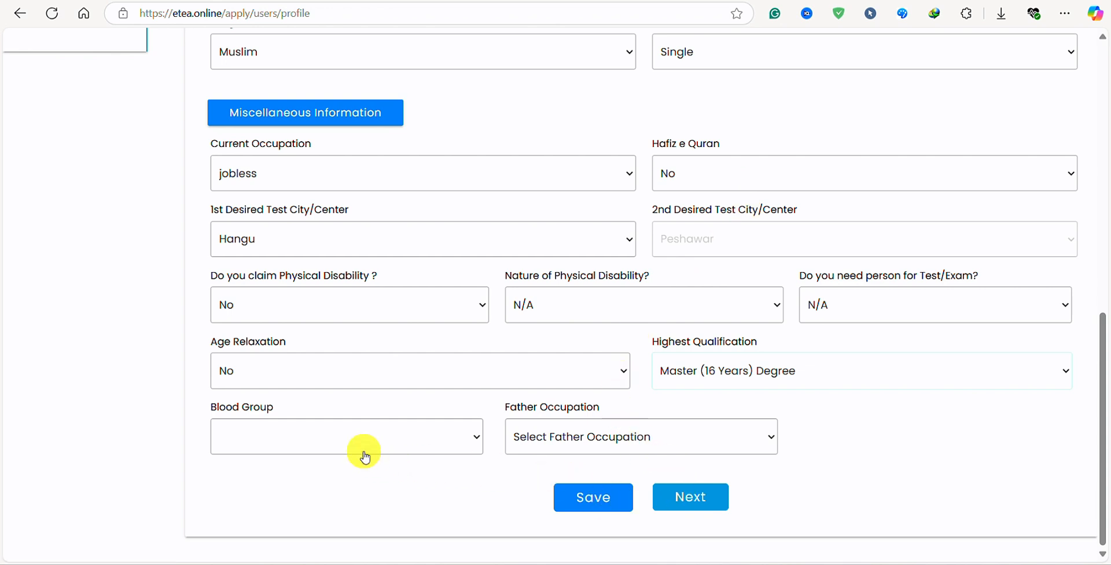
left_click(410, 443)
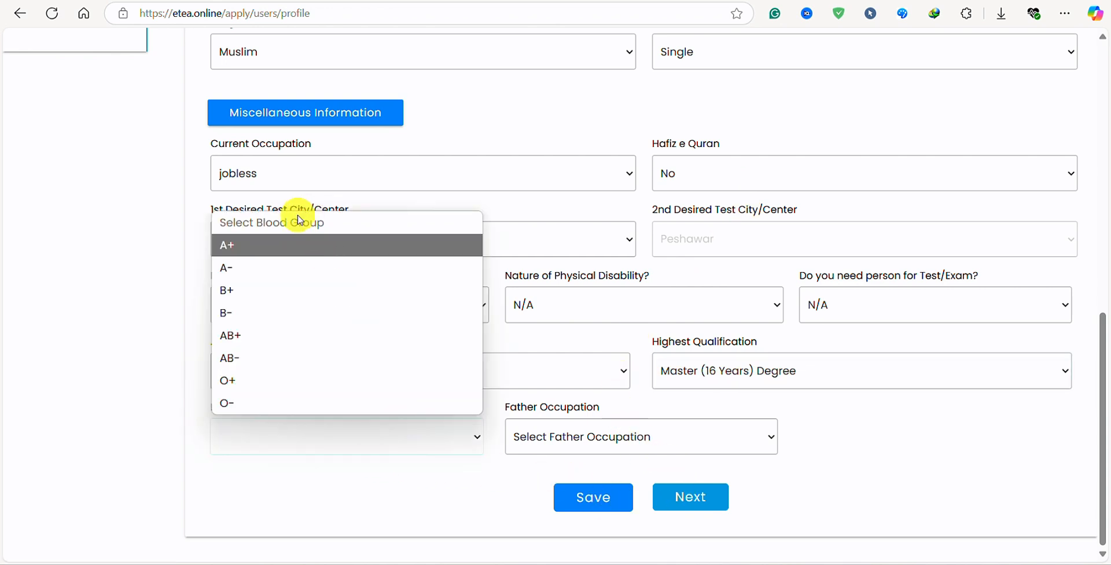
left_click(252, 245)
left_click(676, 441)
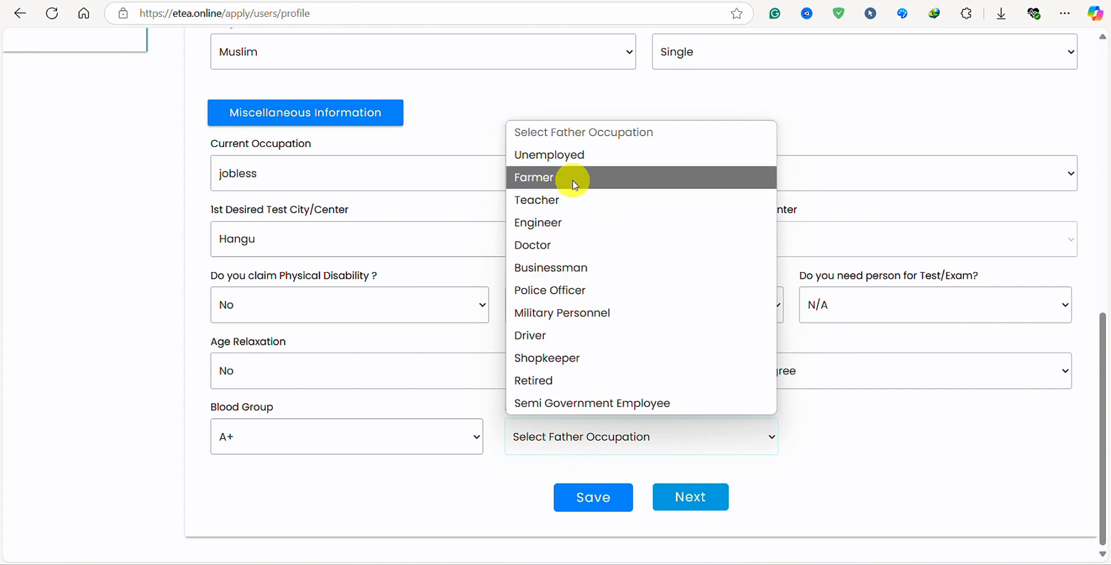
left_click(570, 155)
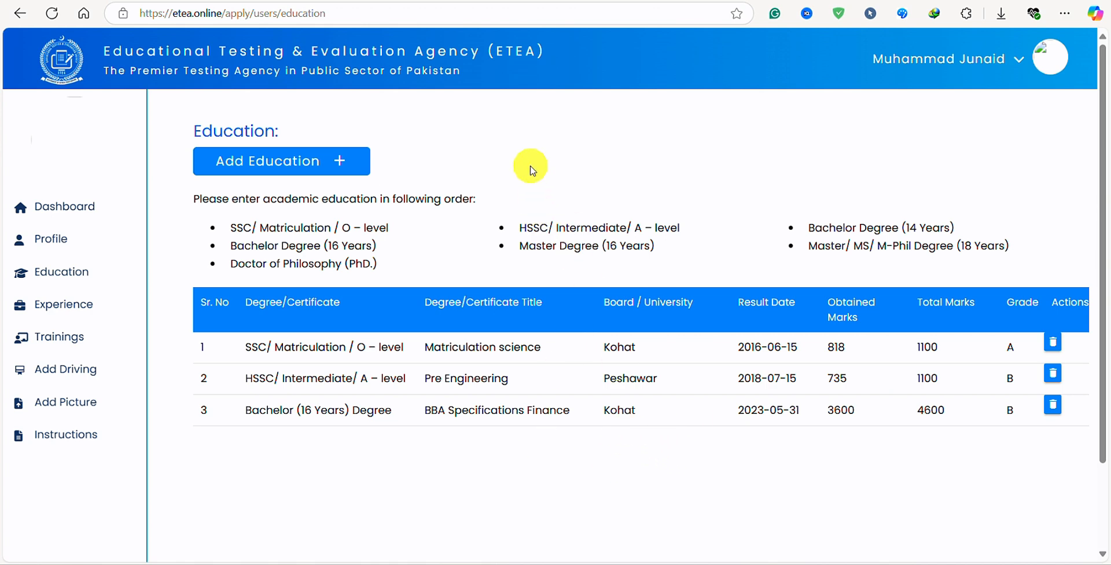
Add an SSC/Matriculation/O-level education record titled 'Secondary school certificate', fixing the spelling.
left_click(282, 162)
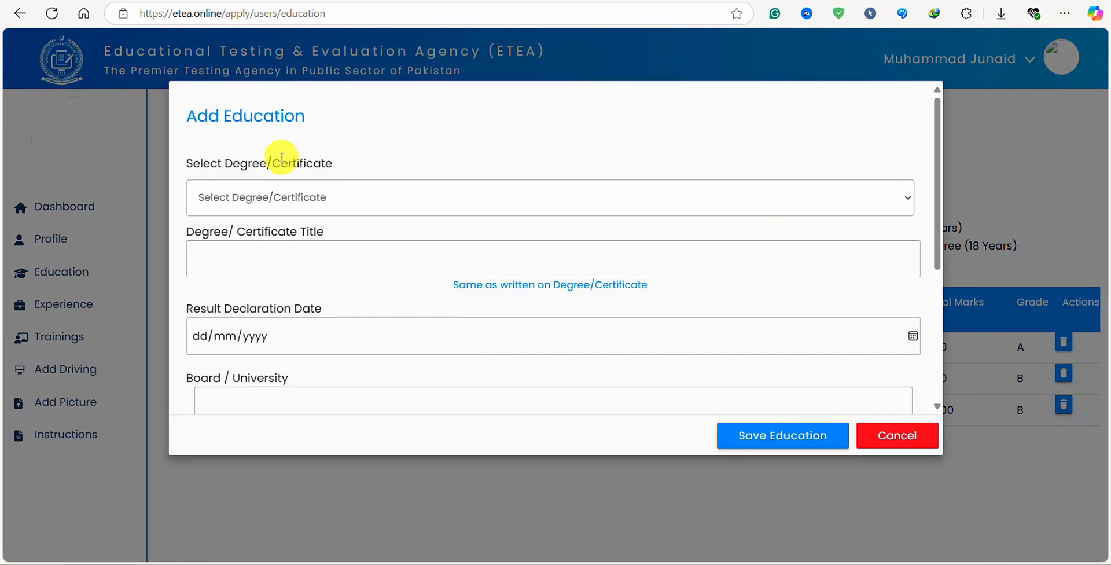
left_click(368, 202)
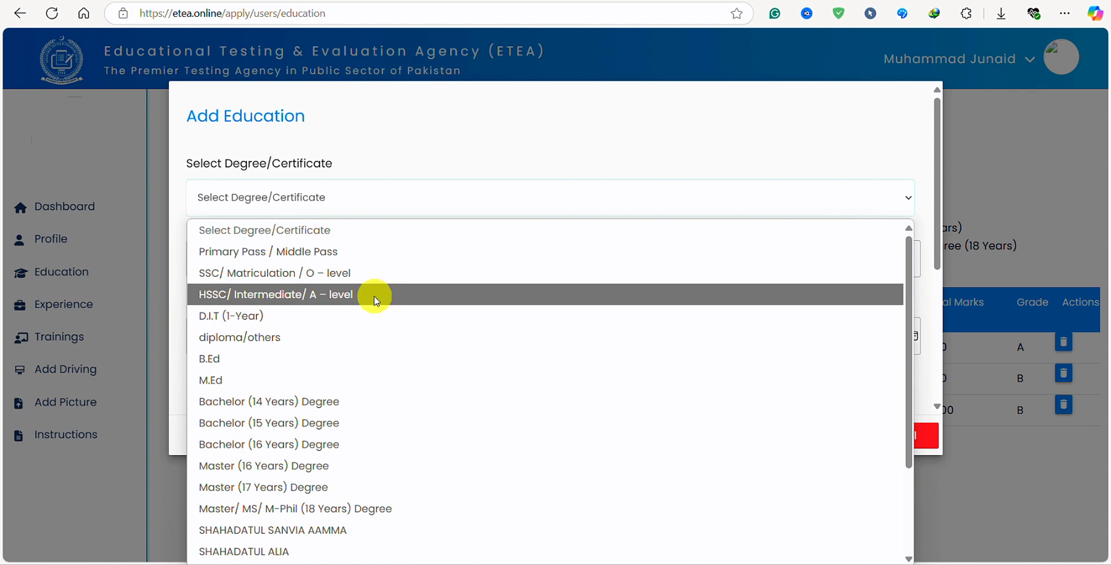
left_click(293, 283)
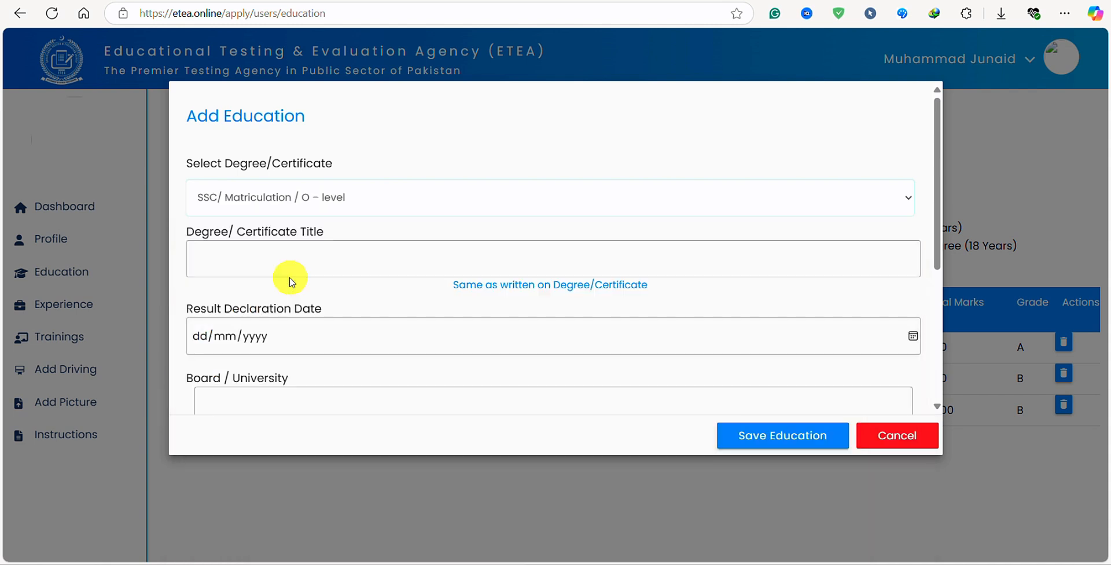
left_click(364, 253)
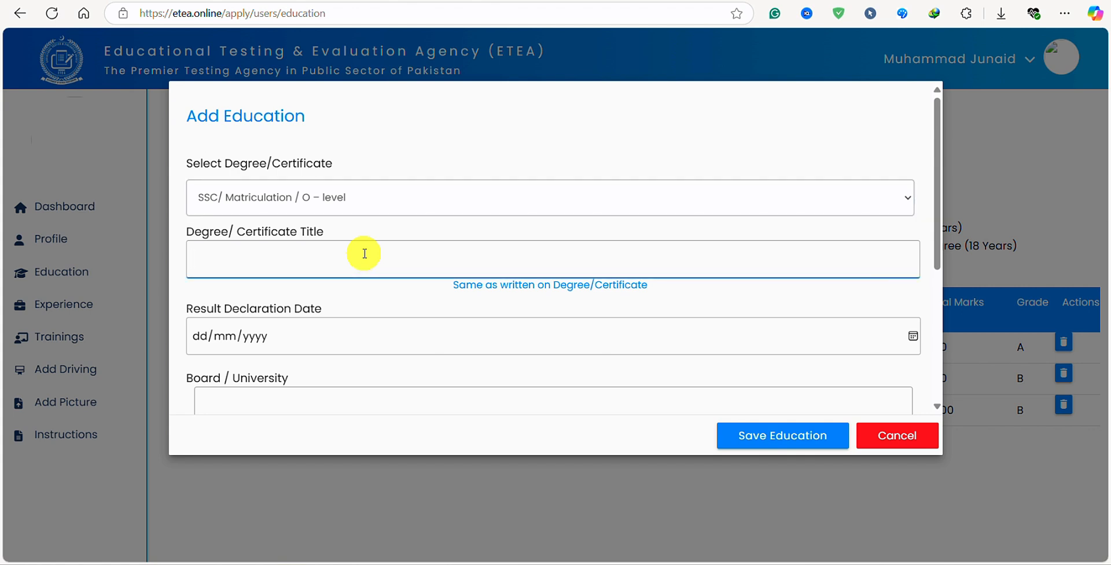
type("Secondry school certi")
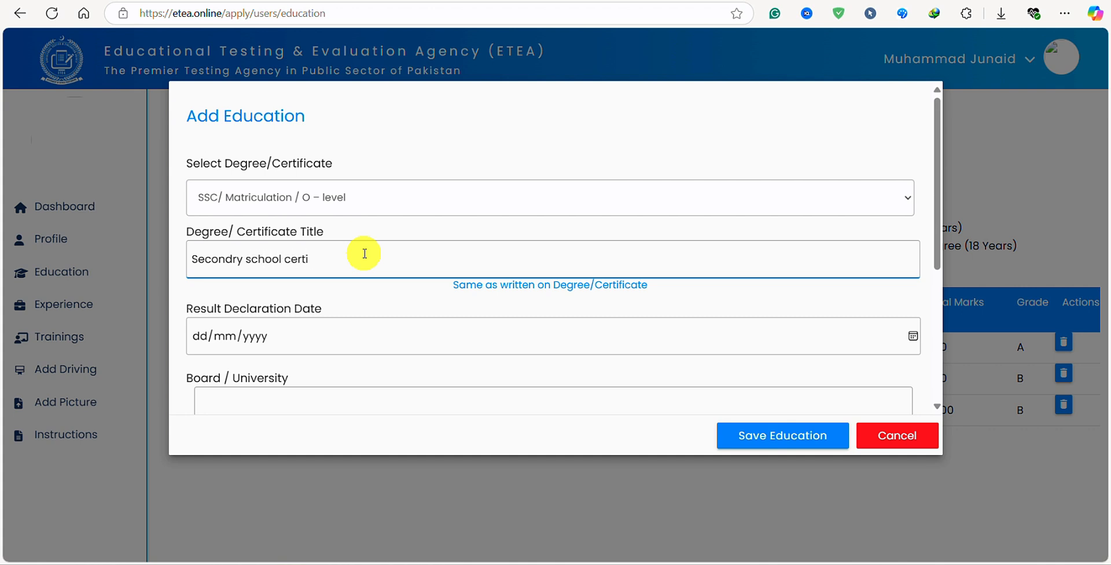
type("cate")
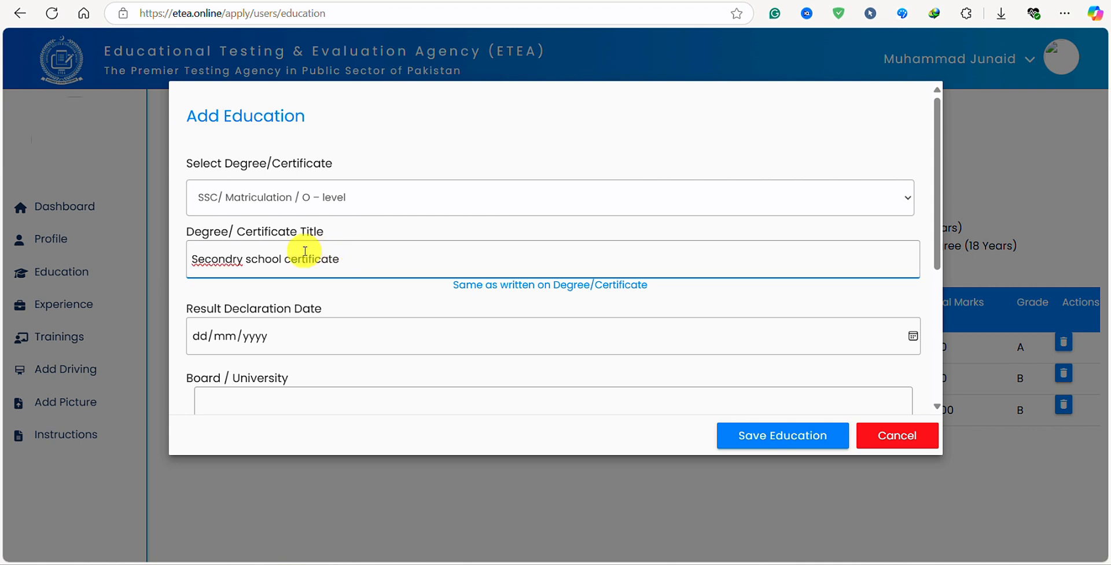
left_click(224, 257)
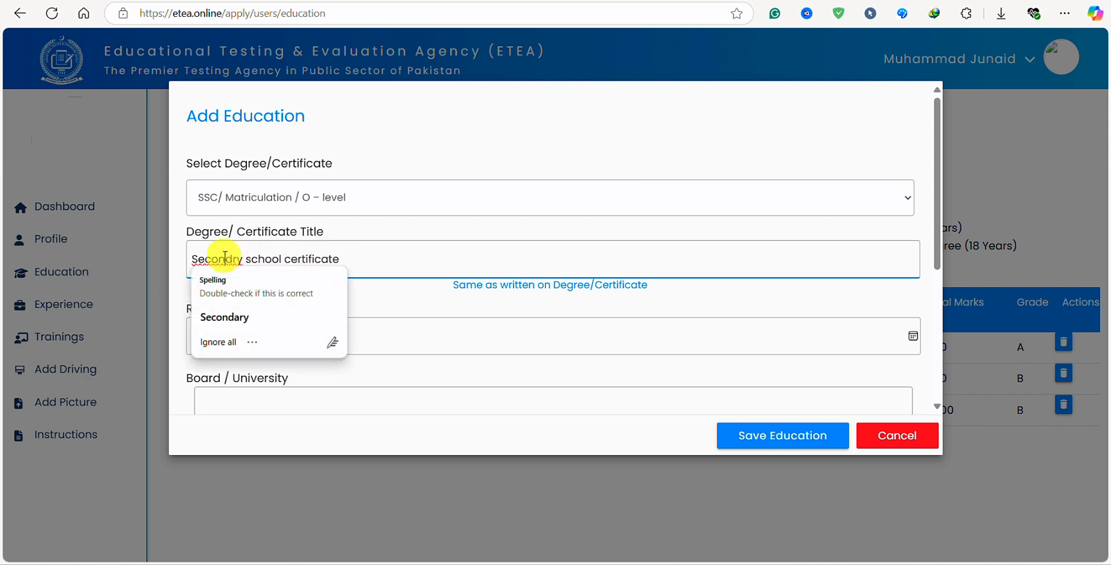
left_click(224, 318)
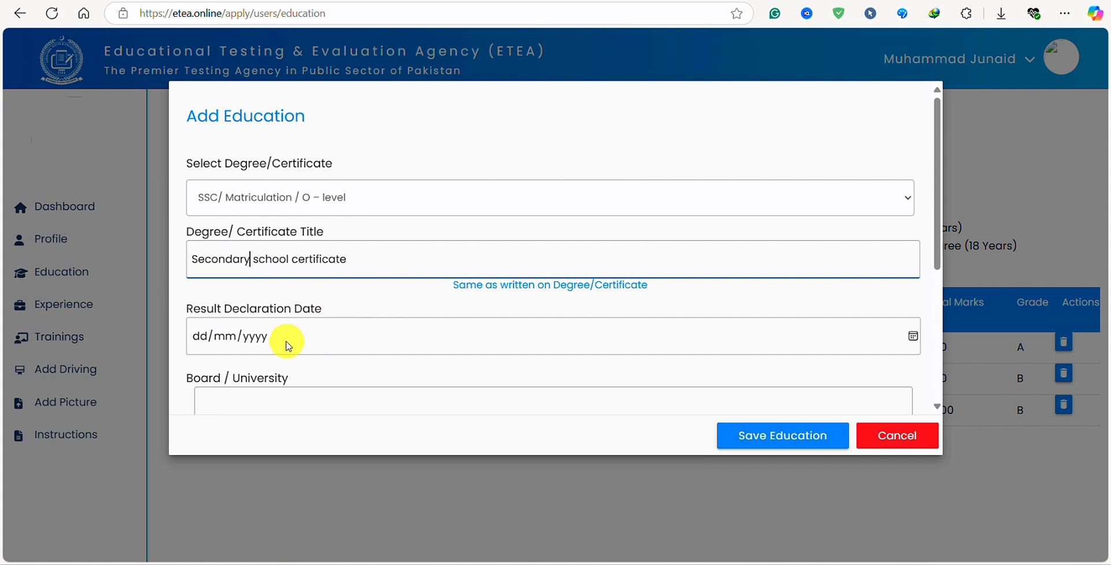
scroll(312, 336, "down", 1)
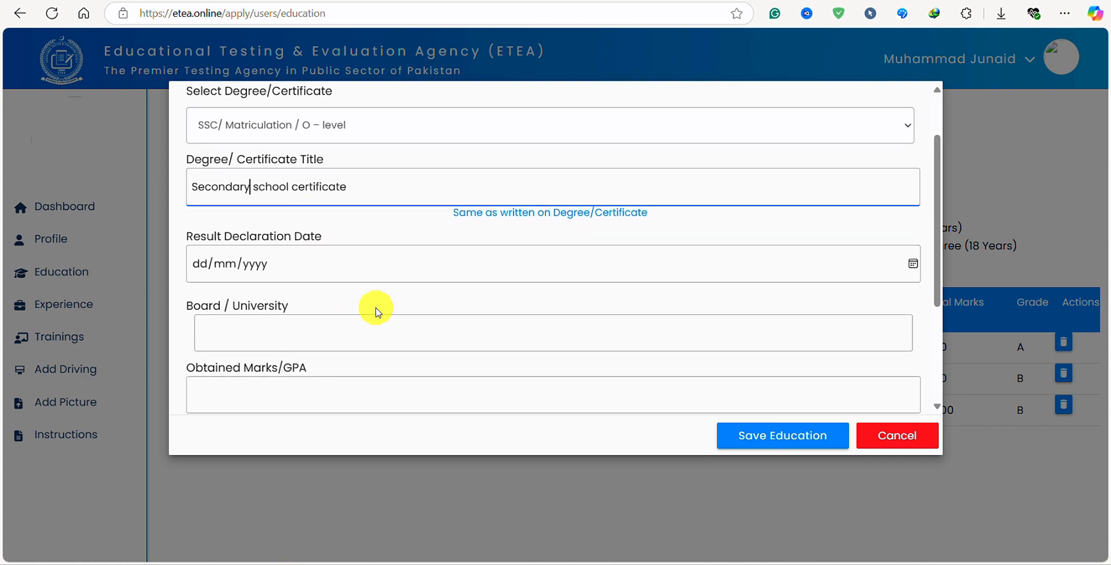
Enter 01/08/2015 as the result declaration date.
left_click(206, 263)
left_click(224, 263)
left_click(253, 266)
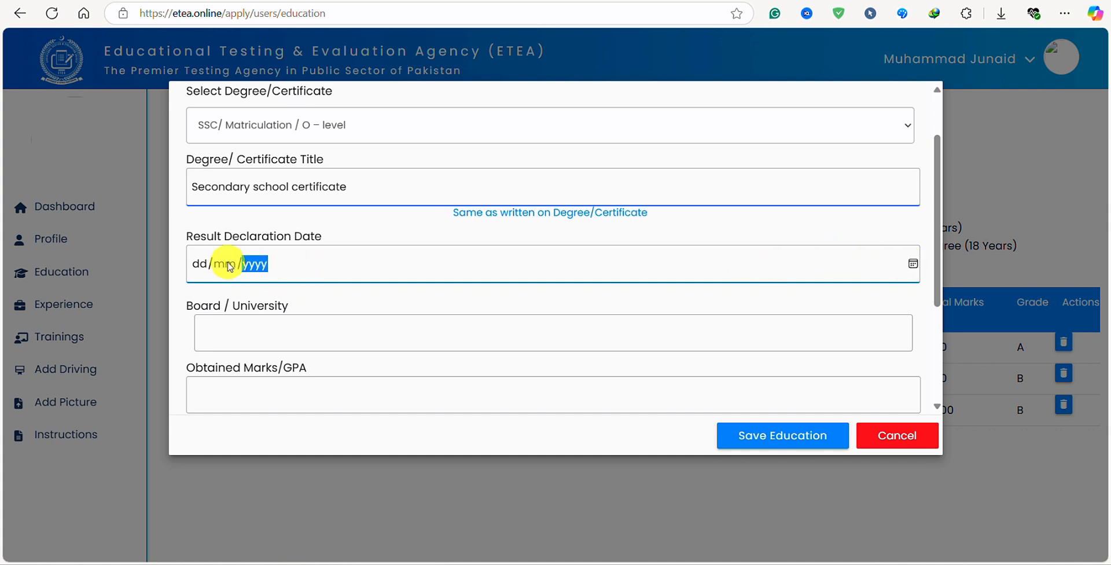
left_click(200, 265)
type("01/")
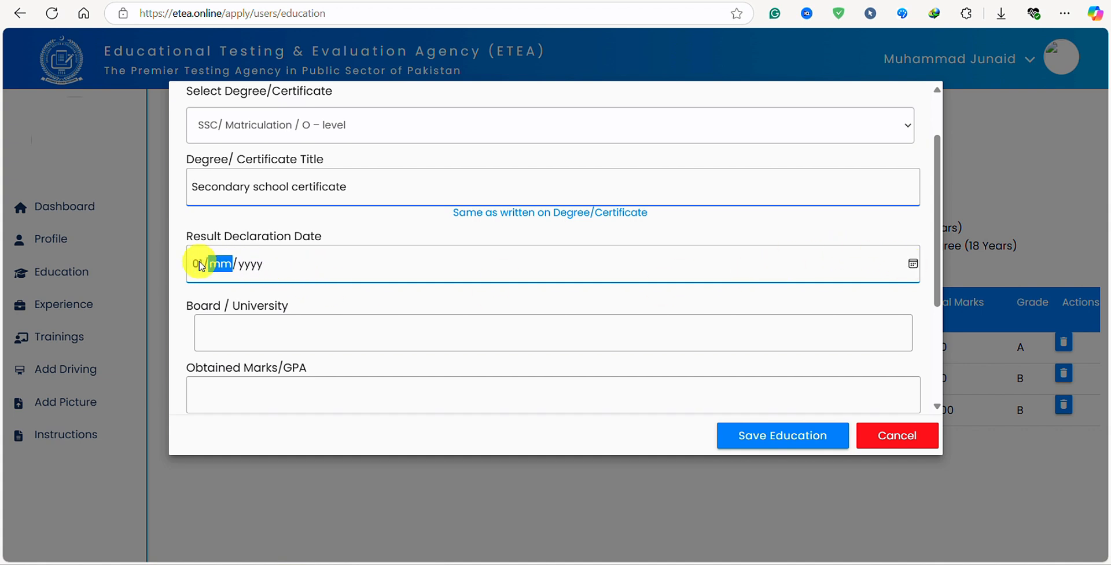
type("08/")
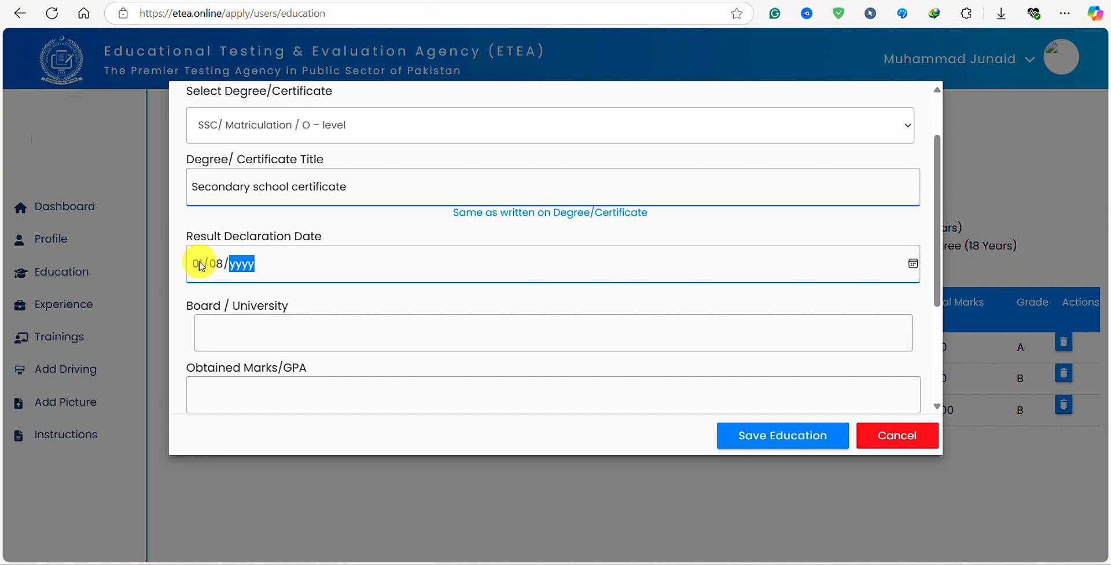
type("2015")
key("Tab")
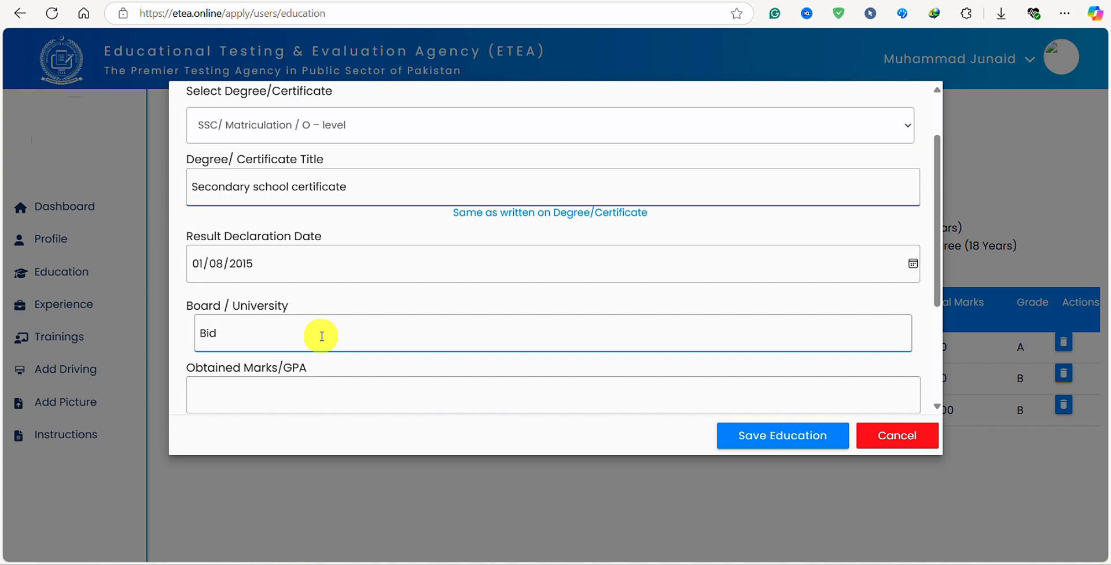
Enter board BISE Kohat with 788 obtained marks out of 1100 total.
type("ISE Kohat")
scroll(382, 287, "down", 3)
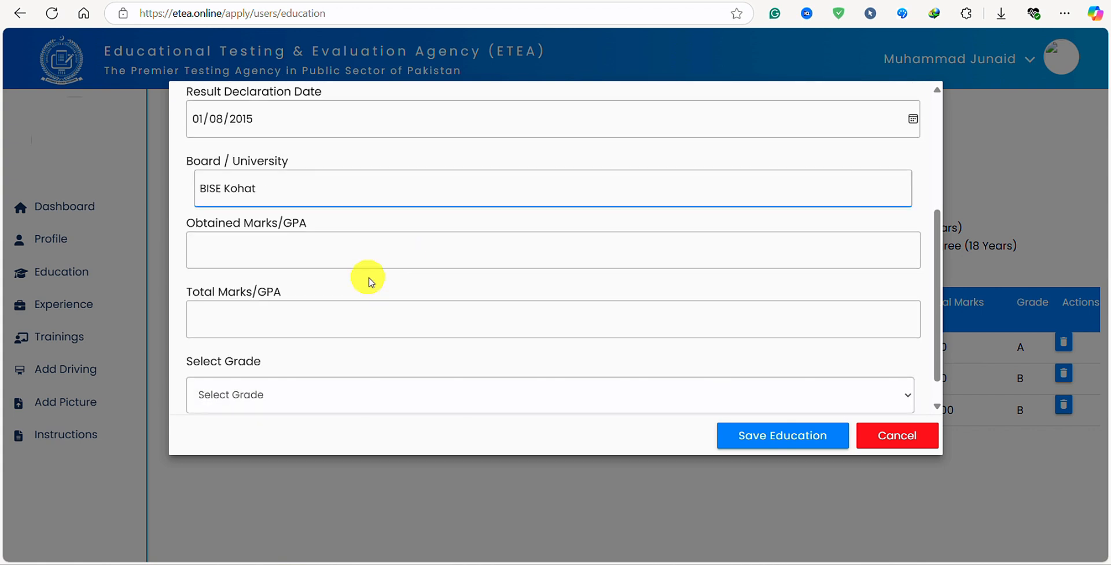
left_click(323, 258)
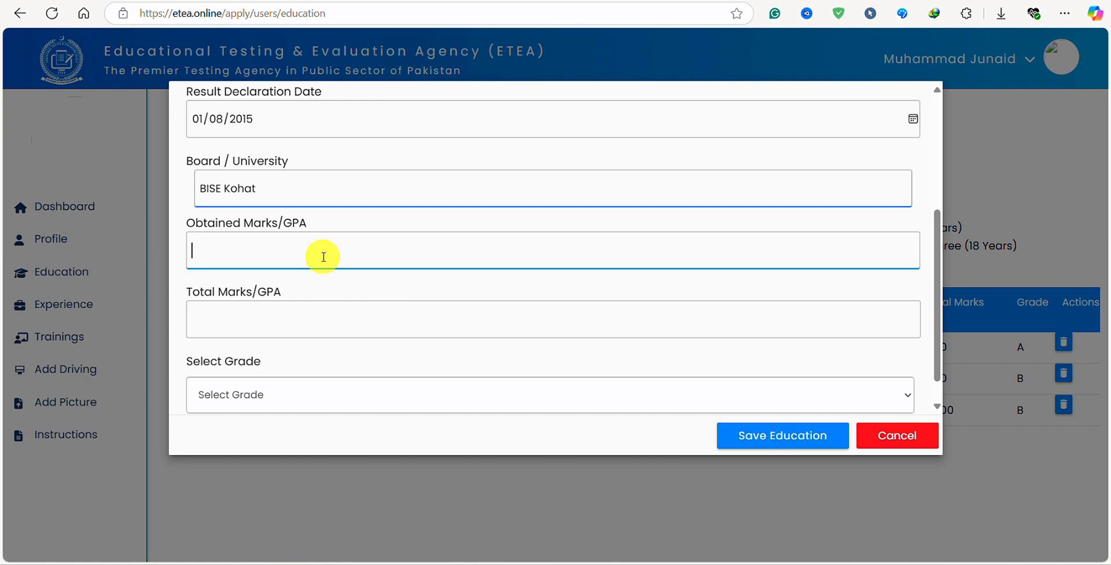
type("788")
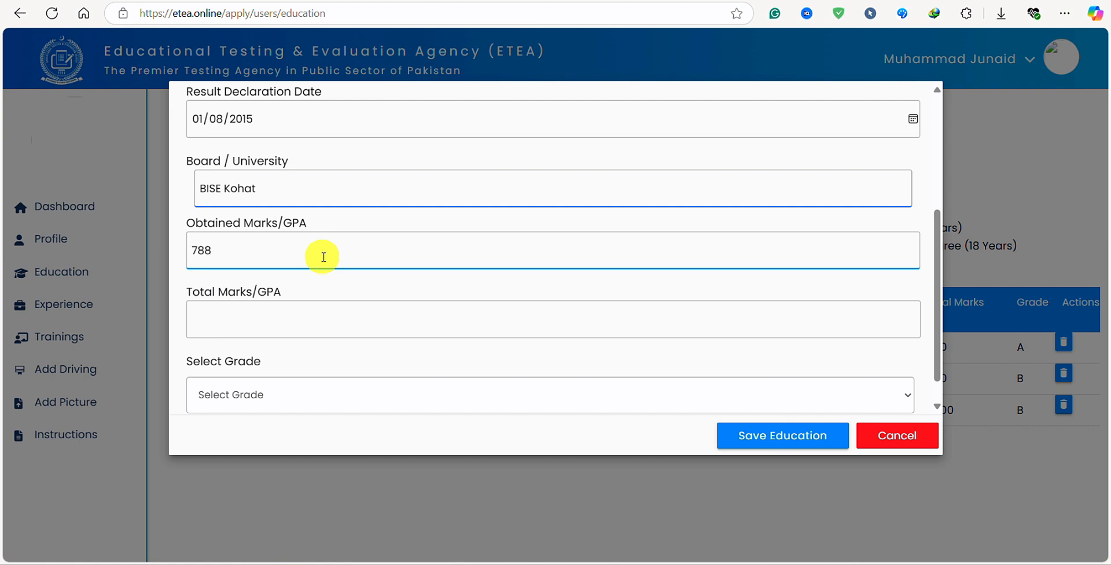
left_click(258, 328)
type("110")
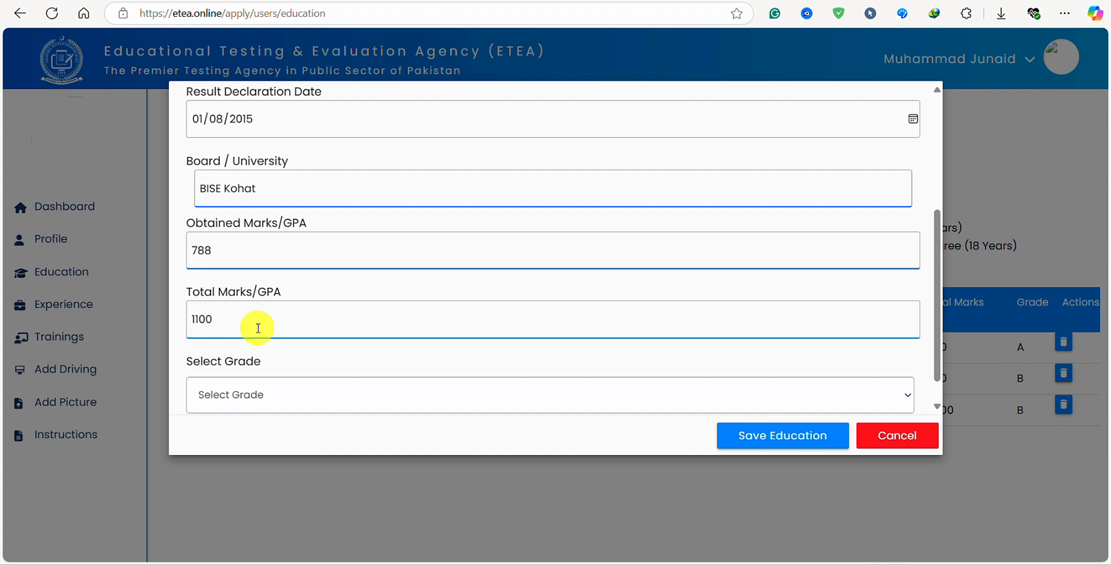
type("0")
Choose grade A and close the education entry form.
scroll(280, 324, "down", 1)
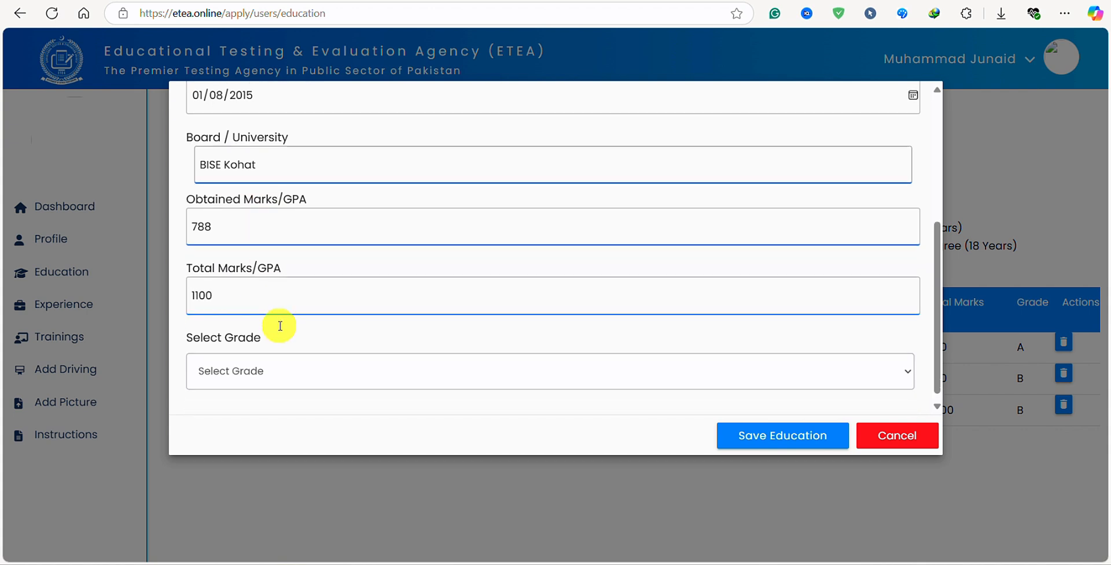
left_click(340, 358)
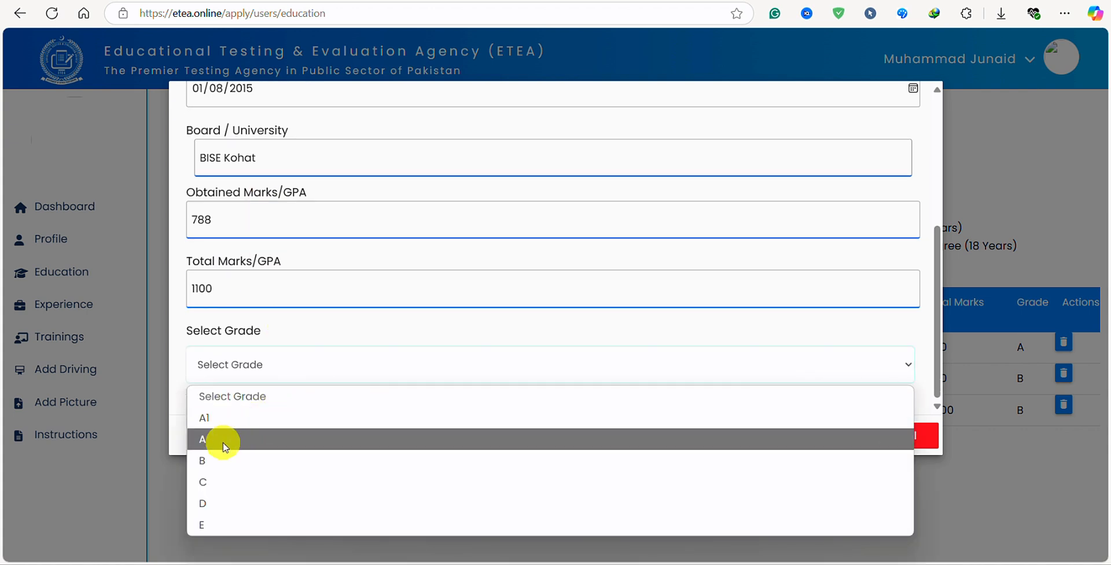
left_click(225, 439)
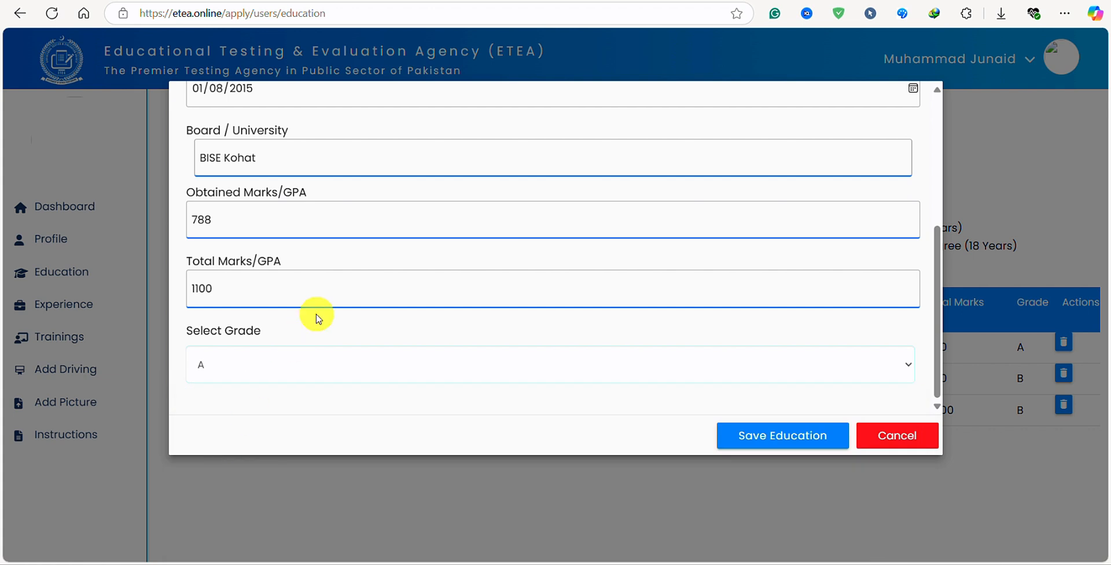
left_click(799, 435)
left_click(878, 438)
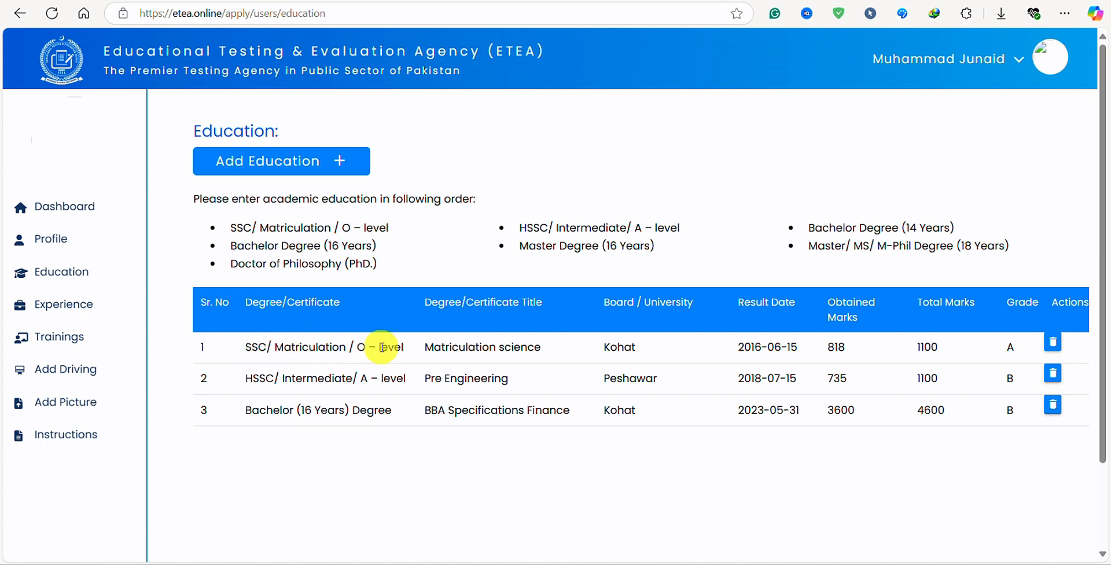
left_click_drag(247, 347, 1009, 340)
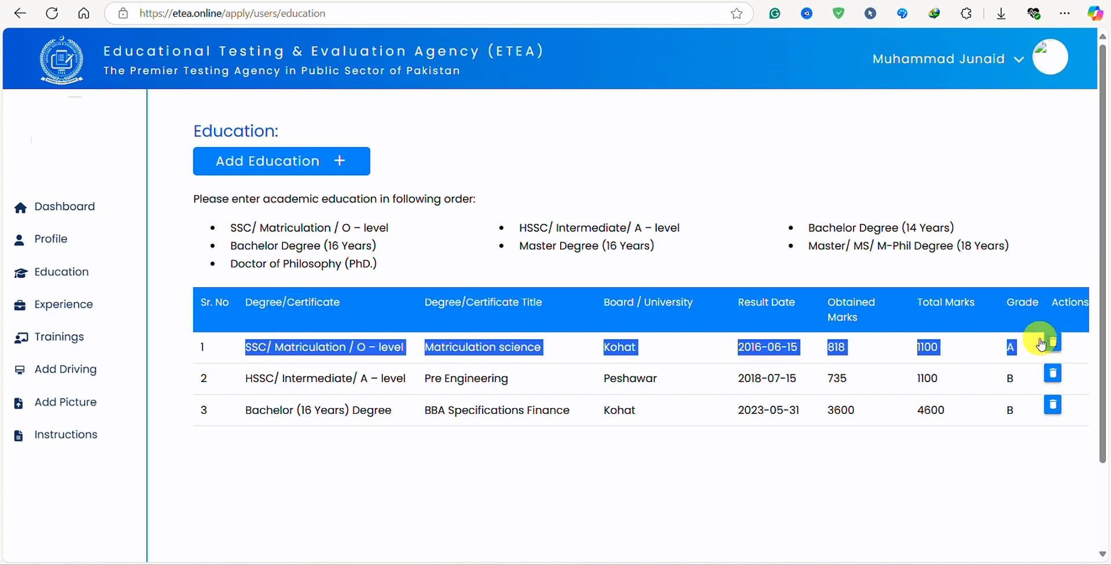
left_click(280, 154)
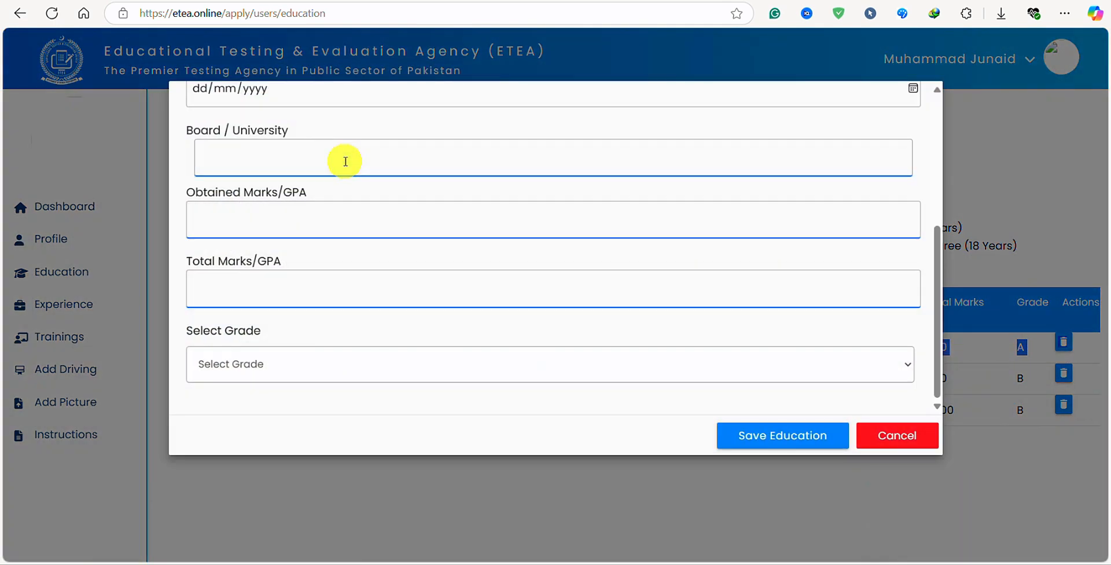
scroll(318, 180, "up", 5)
left_click(310, 197)
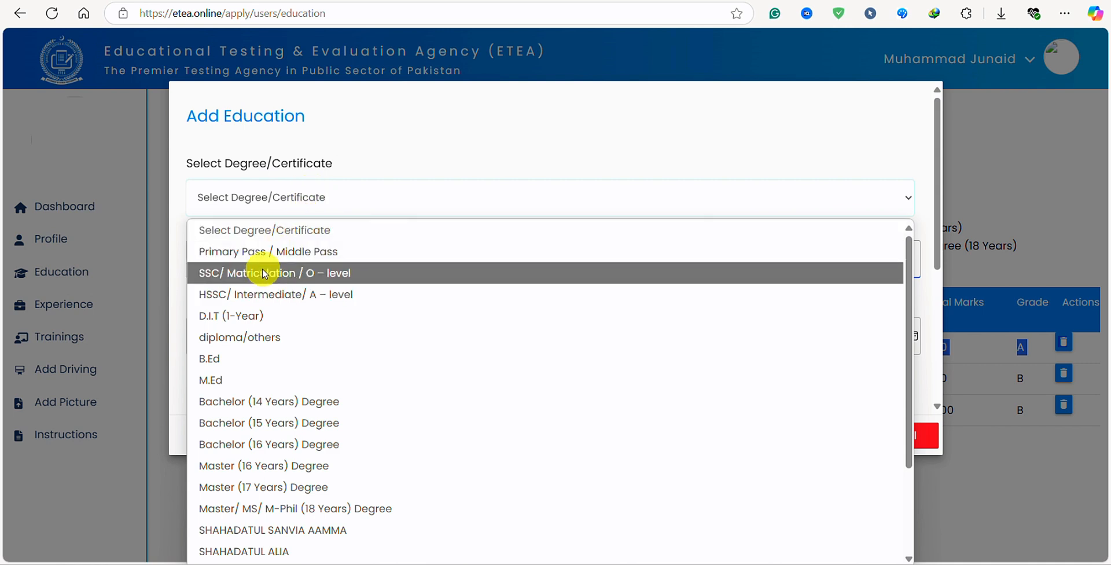
left_click(278, 294)
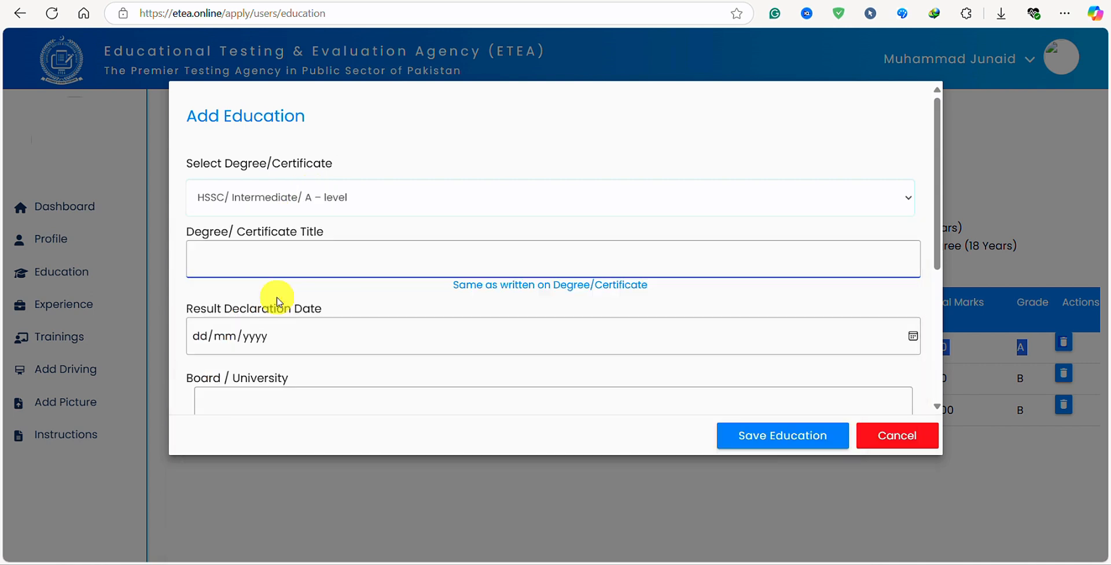
left_click(903, 443)
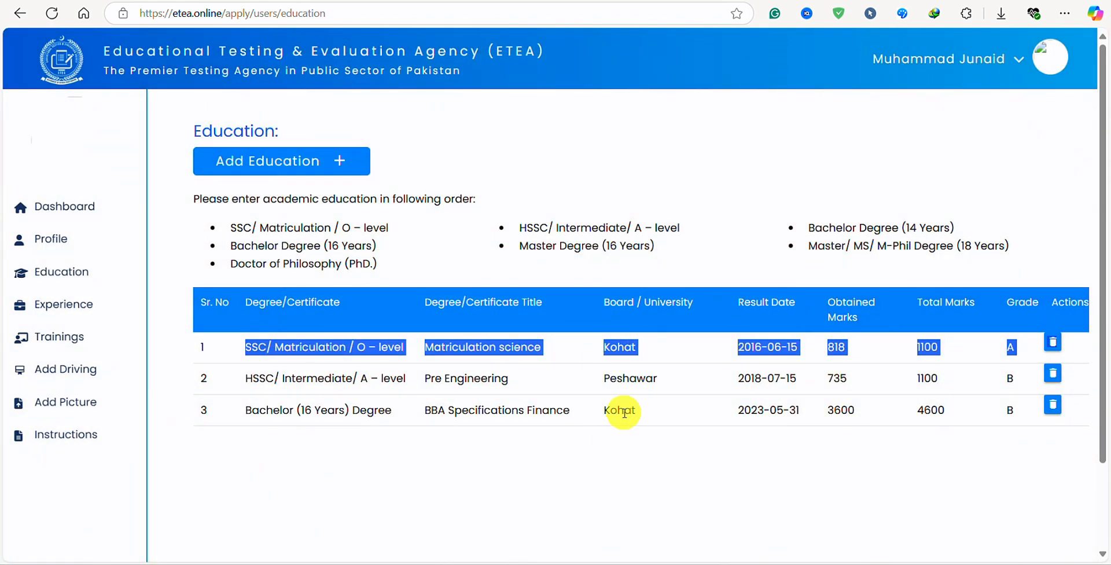
scroll(619, 405, "down", 2)
scroll(612, 481, "up", 2)
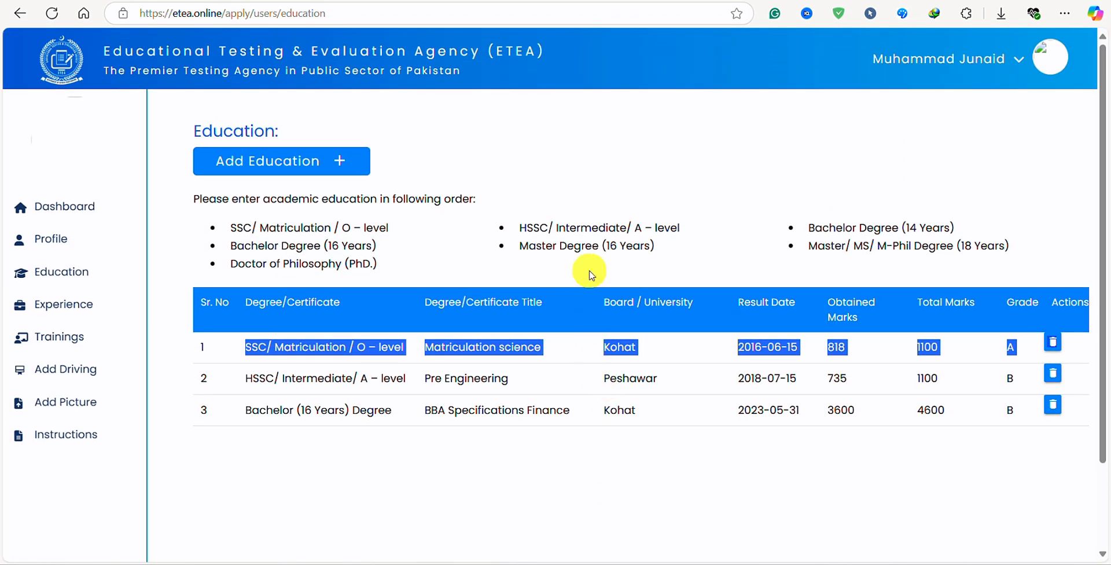
left_click(480, 32)
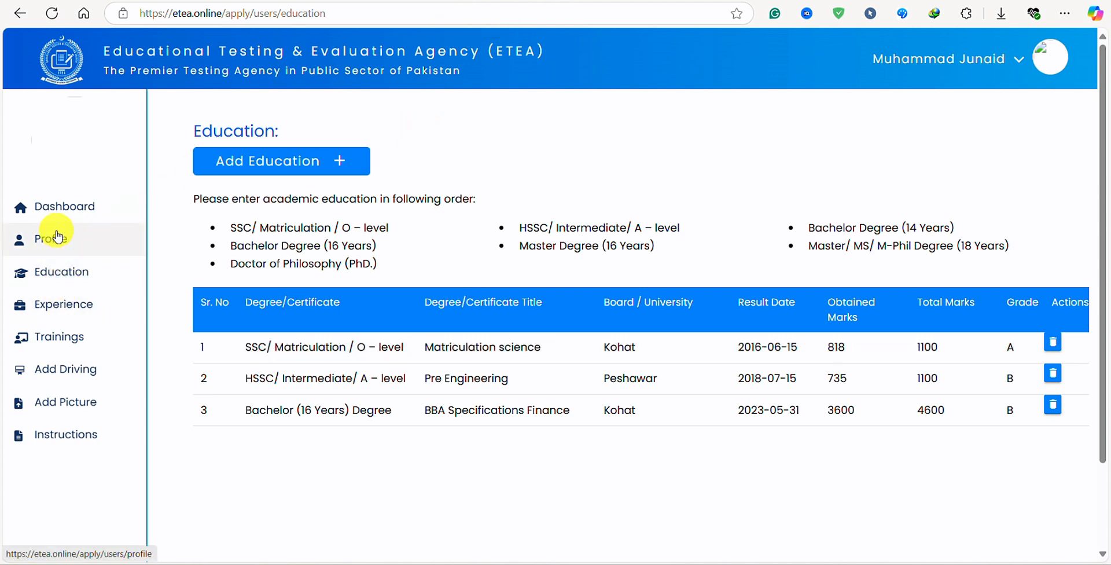
Go to the Experience section and look over its three private contract job rows.
left_click(74, 308)
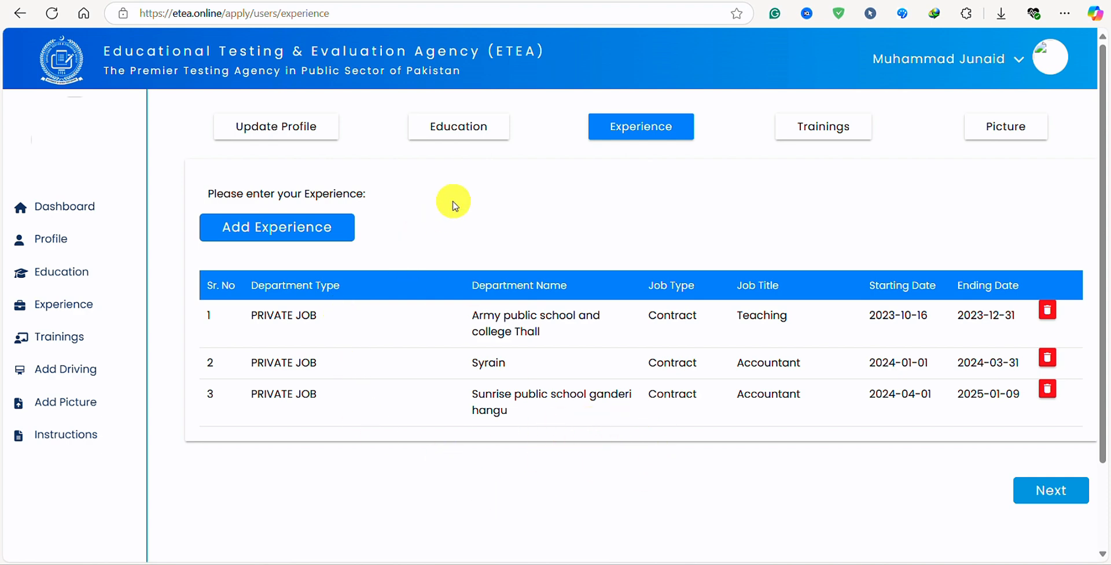
scroll(454, 347, "down", 2)
scroll(463, 335, "up", 2)
left_click_drag(258, 315, 970, 421)
left_click(445, 168)
Start a new experience entry with sector Private and organization 'Allied School'.
left_click(273, 230)
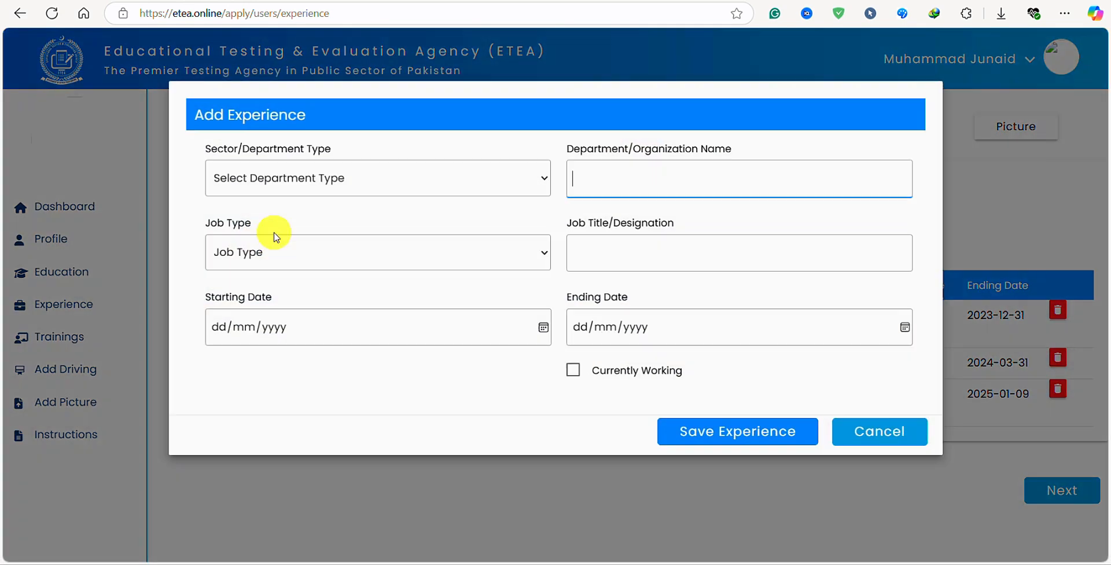
left_click(399, 181)
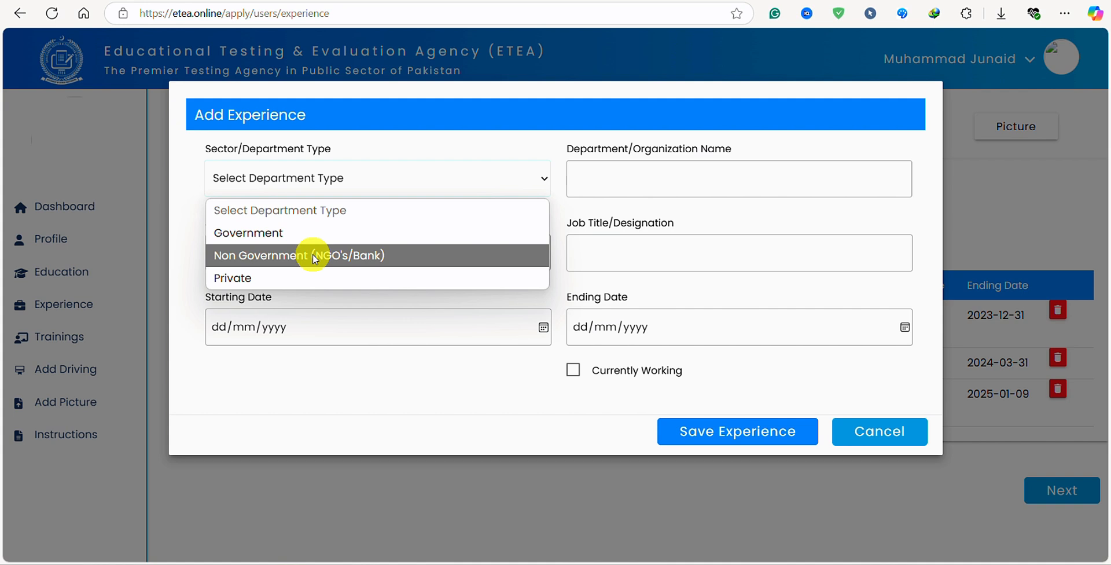
left_click(259, 279)
left_click(622, 173)
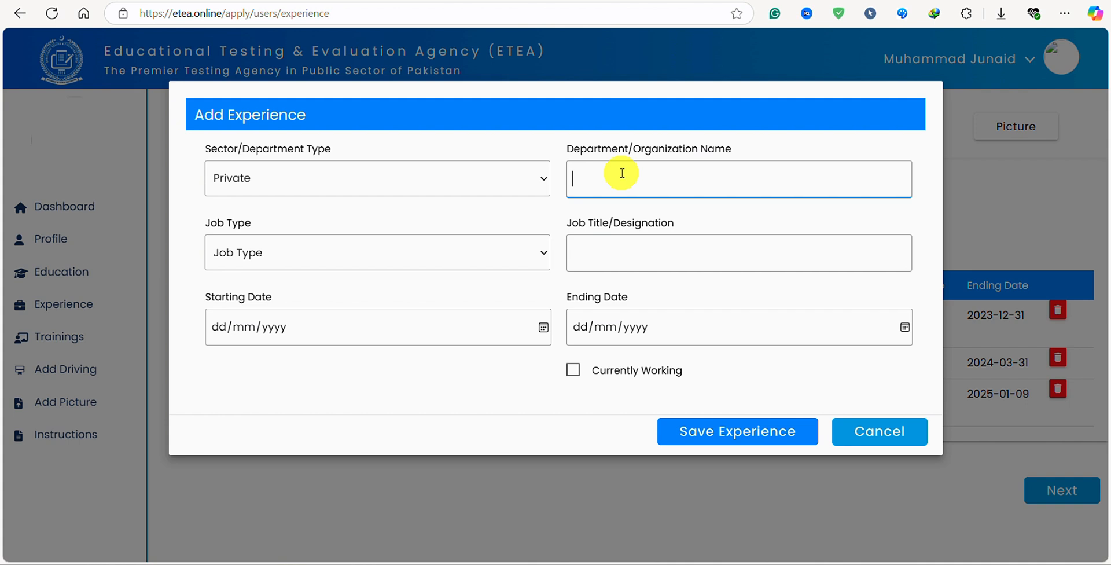
type("llied School")
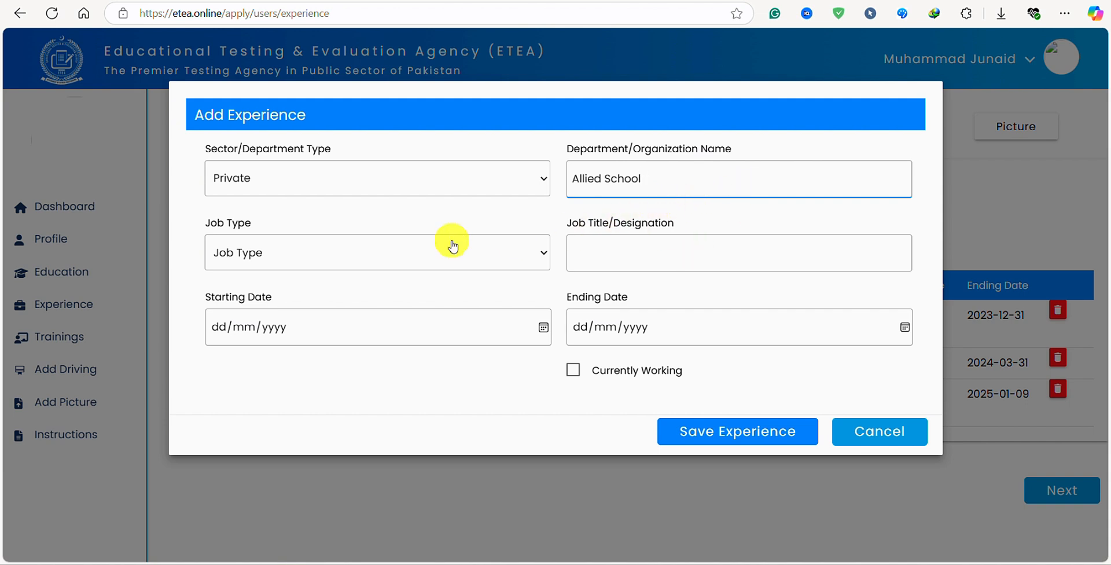
left_click(318, 255)
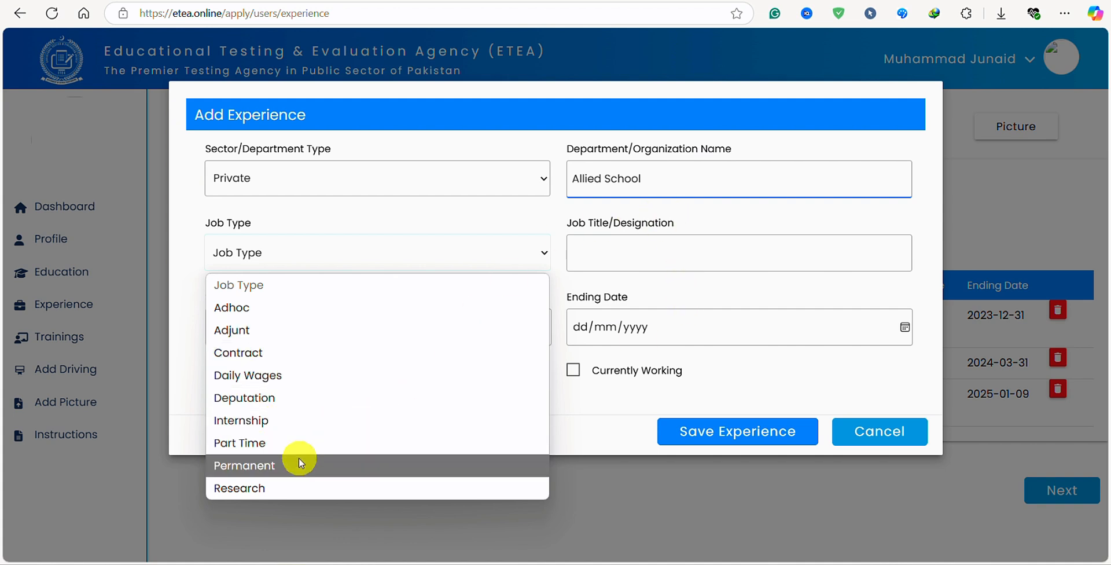
Set job type Permanent and job title 'Secondary School teacher'.
left_click(232, 465)
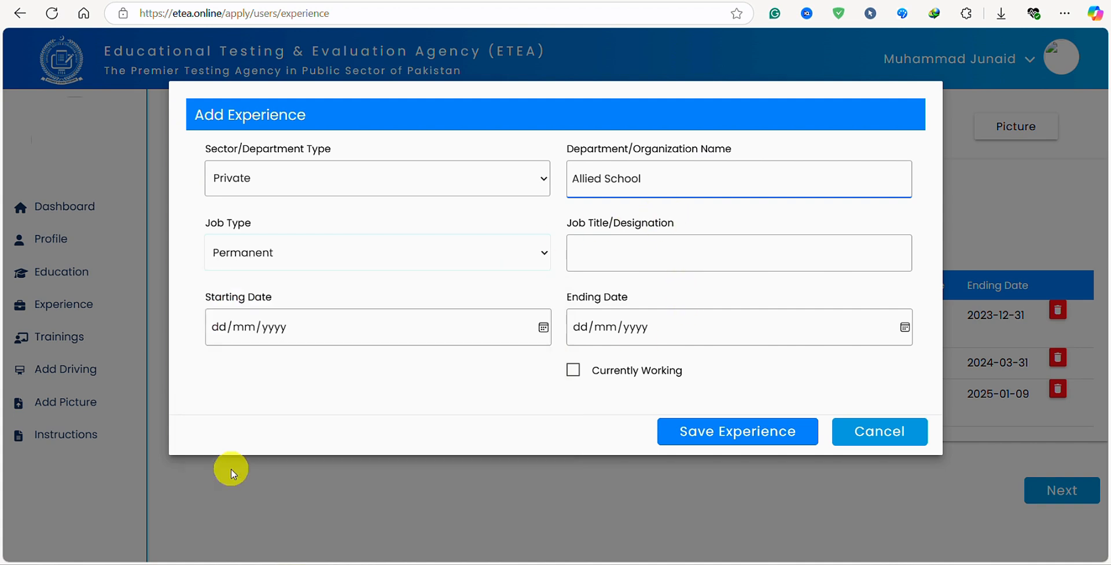
left_click(627, 252)
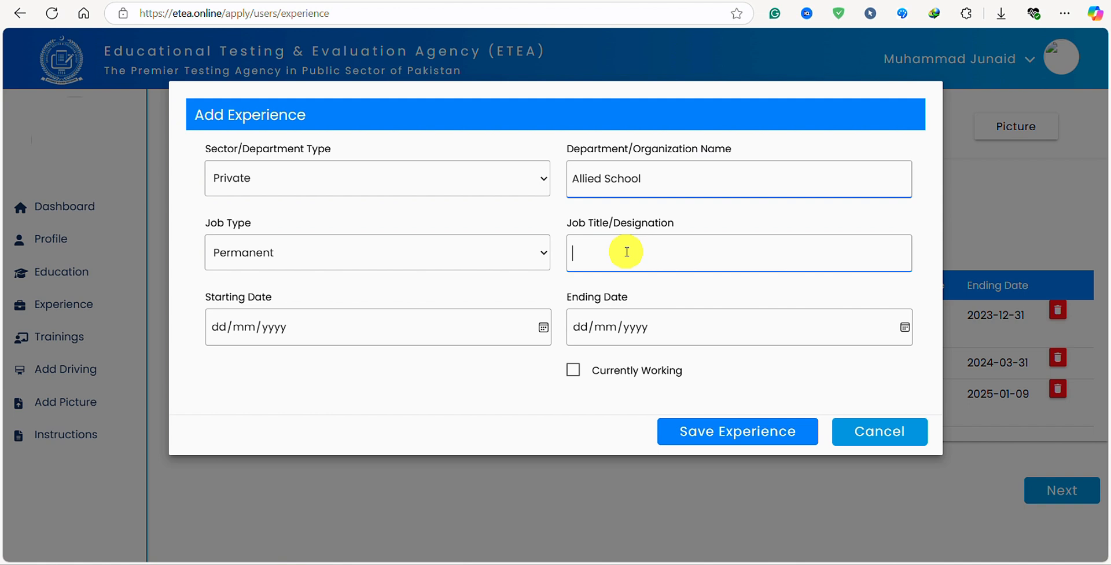
type("Secondary School teacher")
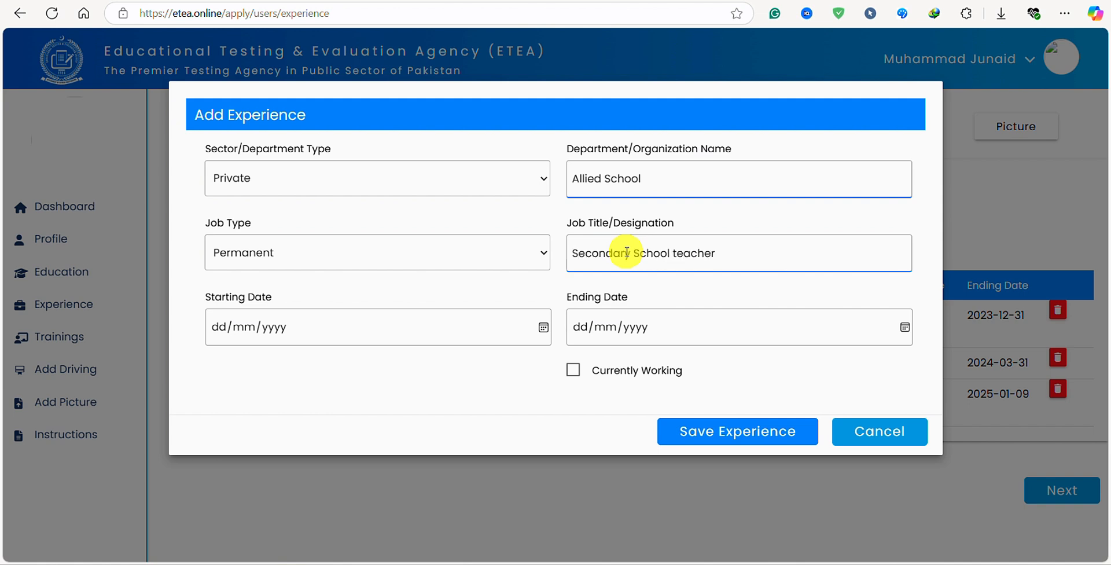
Enter the starting date 01/01/2020, correcting the mistyped year.
left_click(463, 329)
left_click(591, 254)
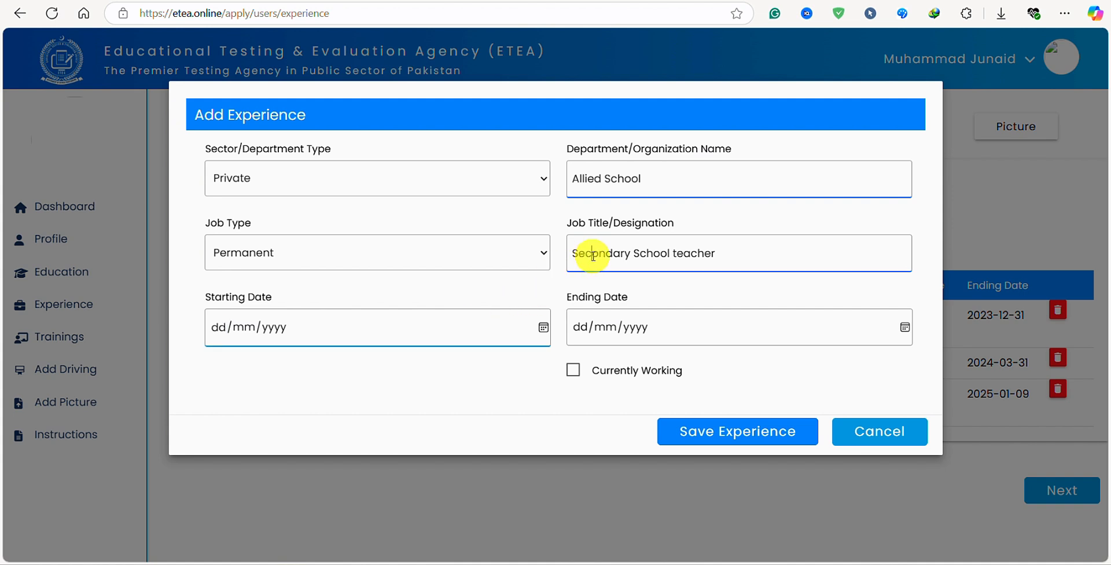
left_click(238, 329)
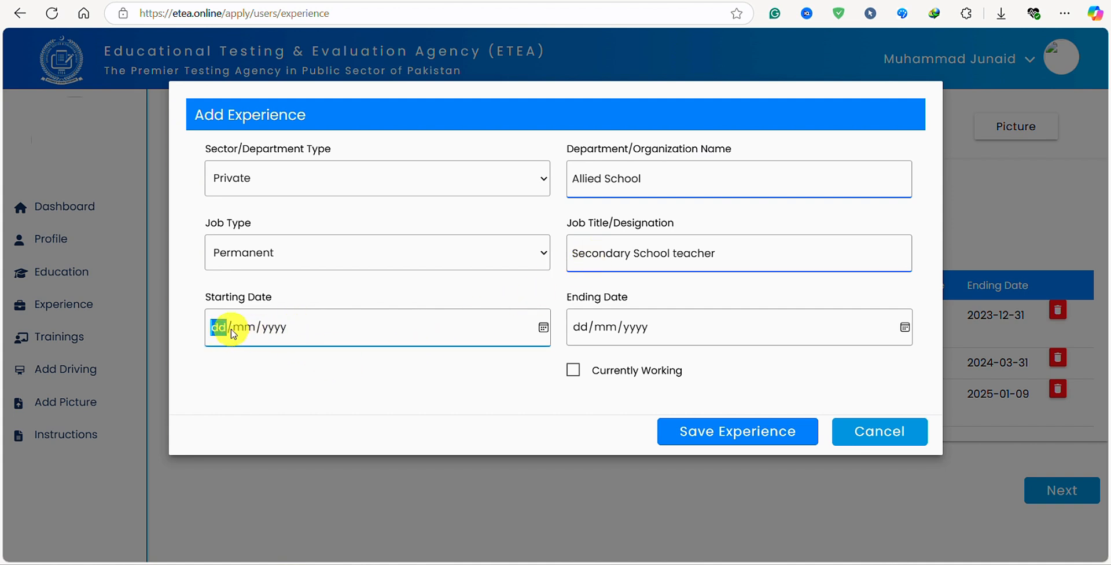
type("01/01/0012")
key("Left")
key("Right")
type("2020")
Enter ending date 02/02/2022, toggle Currently Working on and off, then cancel the entry.
left_click(582, 329)
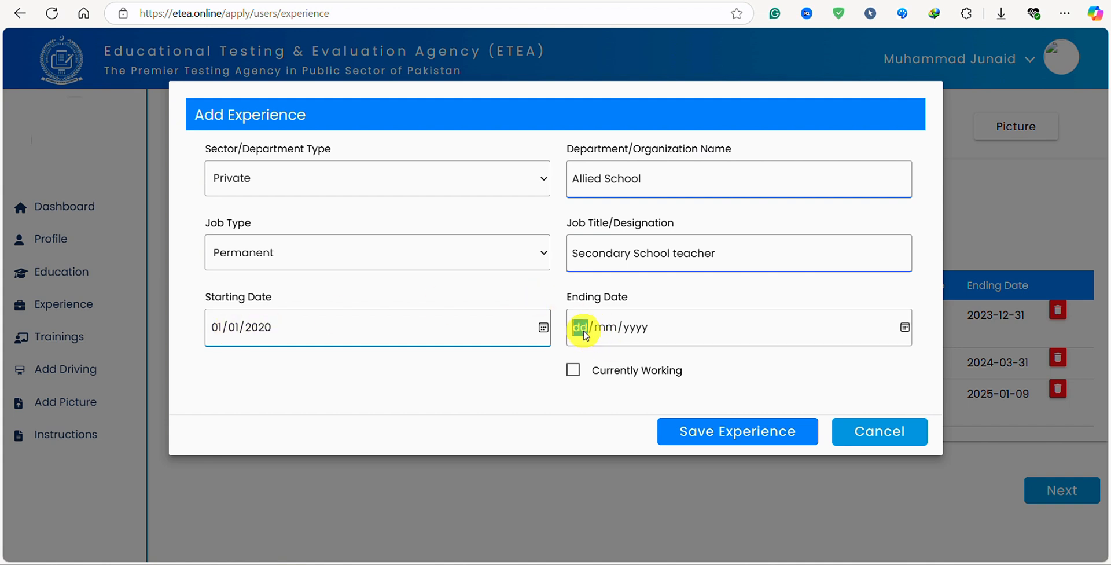
type("02/0")
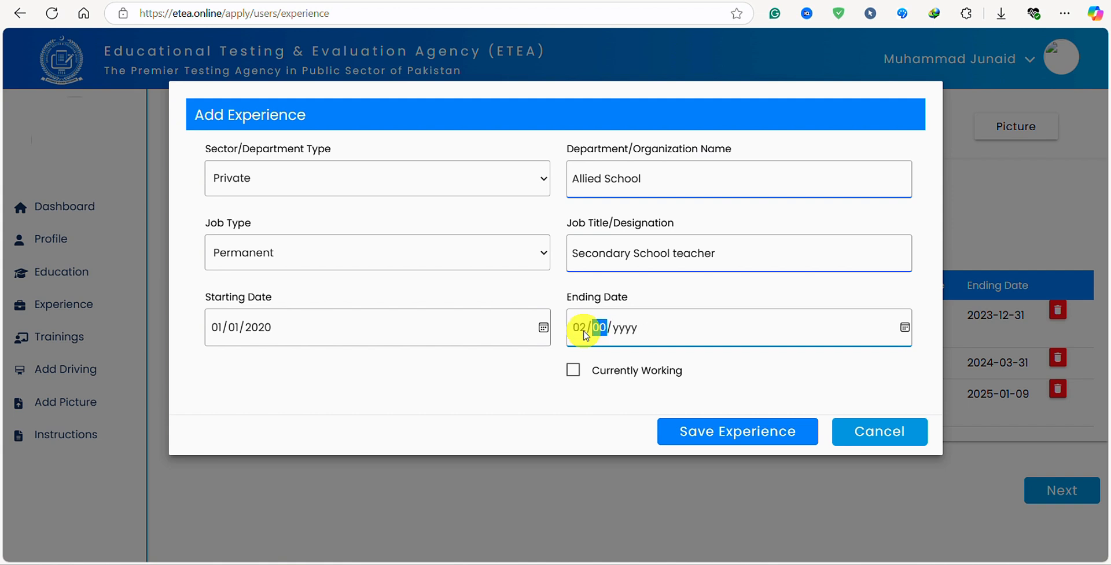
type("3")
left_click(573, 372)
left_click(573, 374)
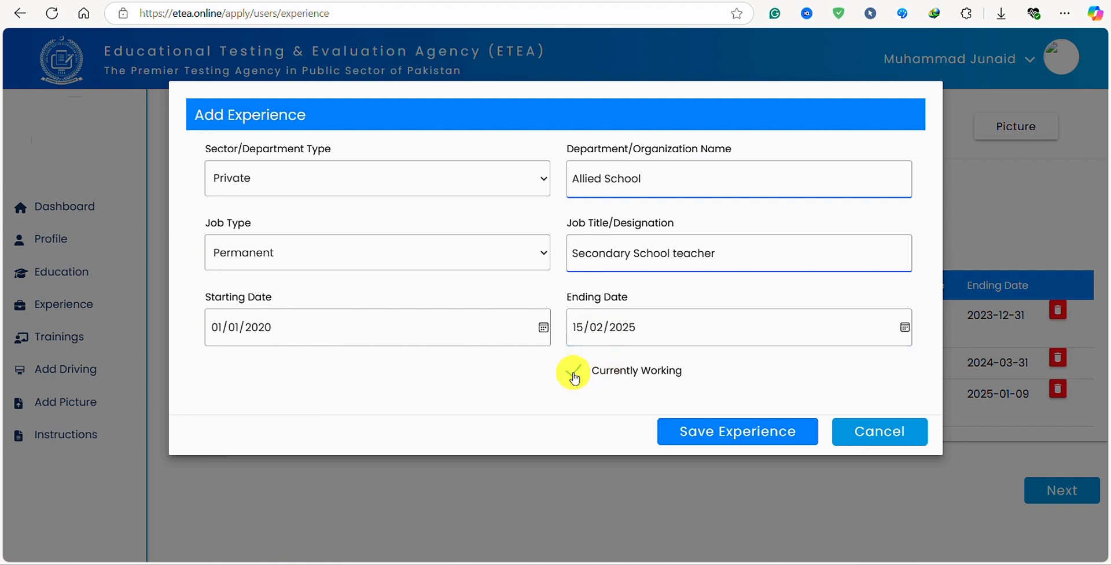
left_click(573, 374)
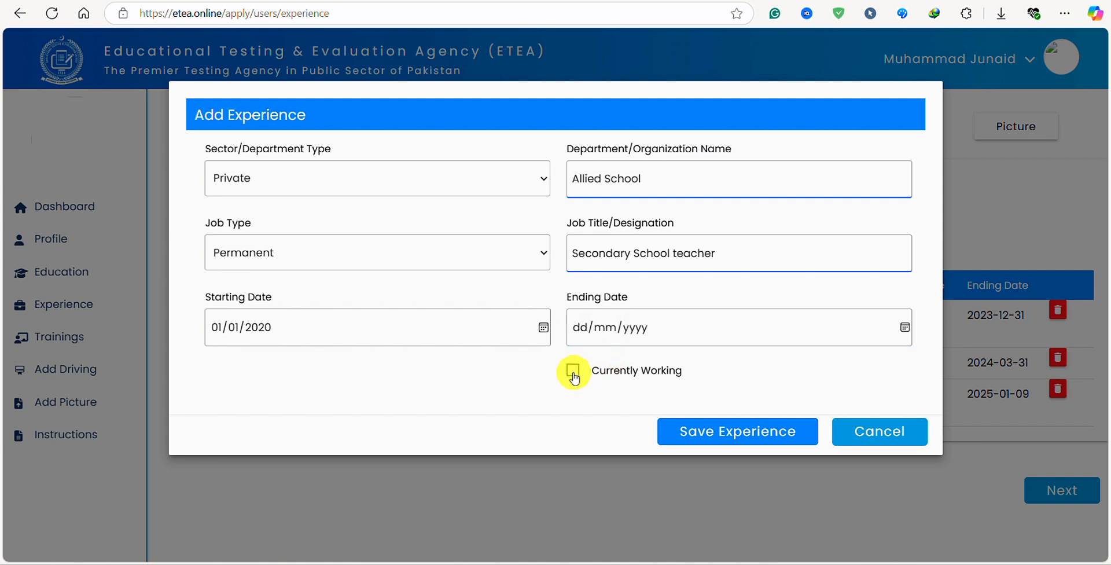
left_click(583, 331)
type("02")
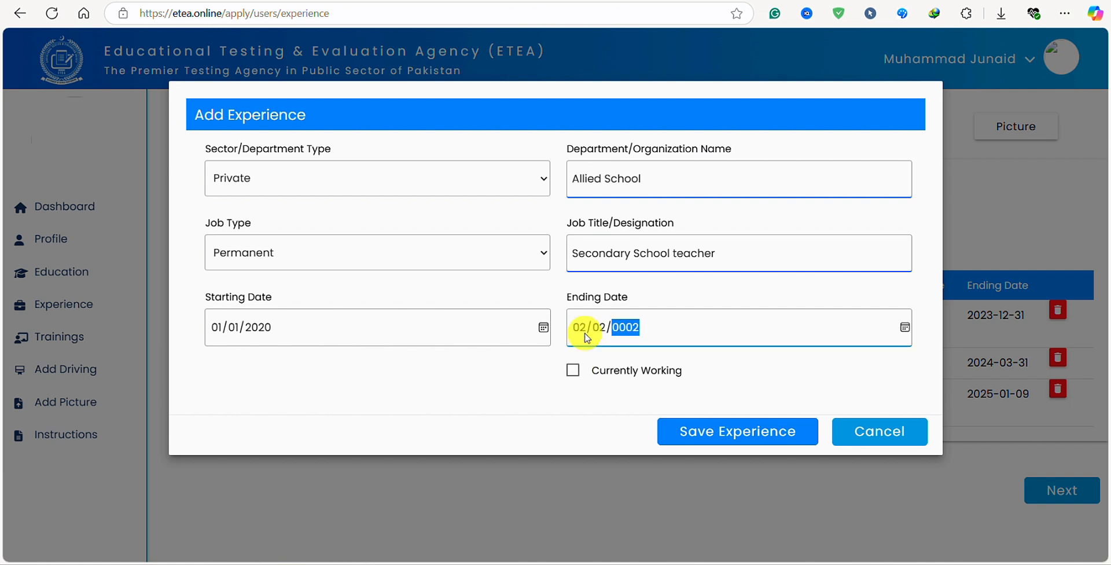
type("/02/2022")
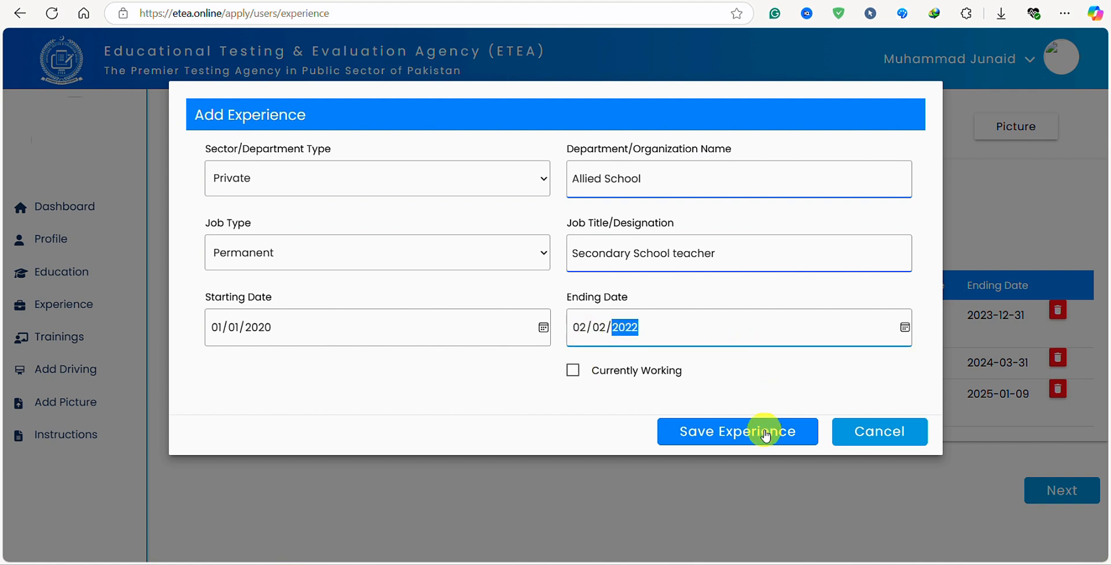
left_click(856, 430)
Switch to the Trainings section, showing the existing Government internship in PSO.
left_click_drag(237, 318, 1002, 317)
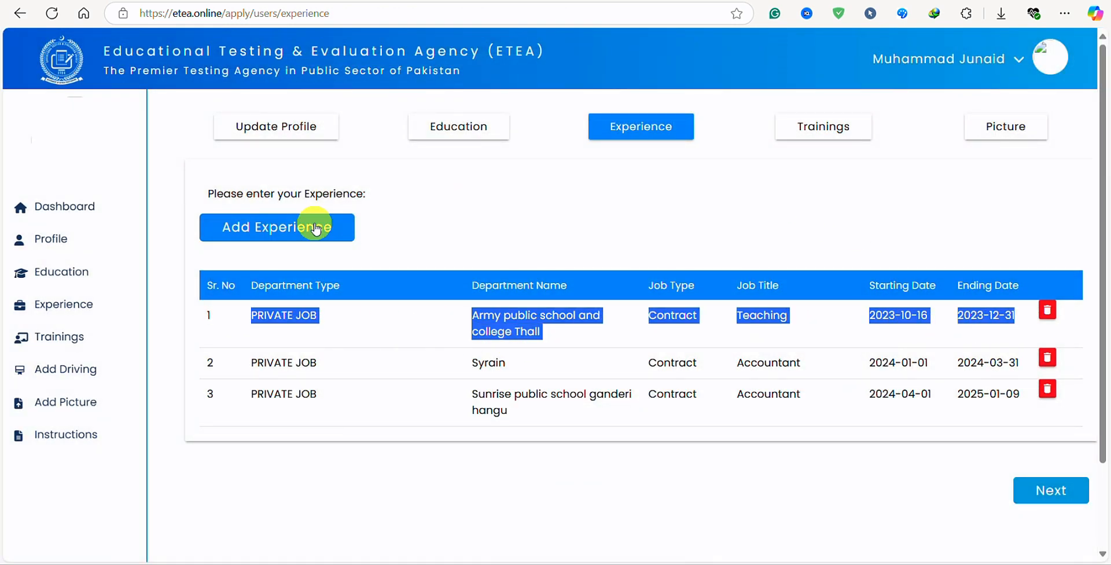
left_click(844, 129)
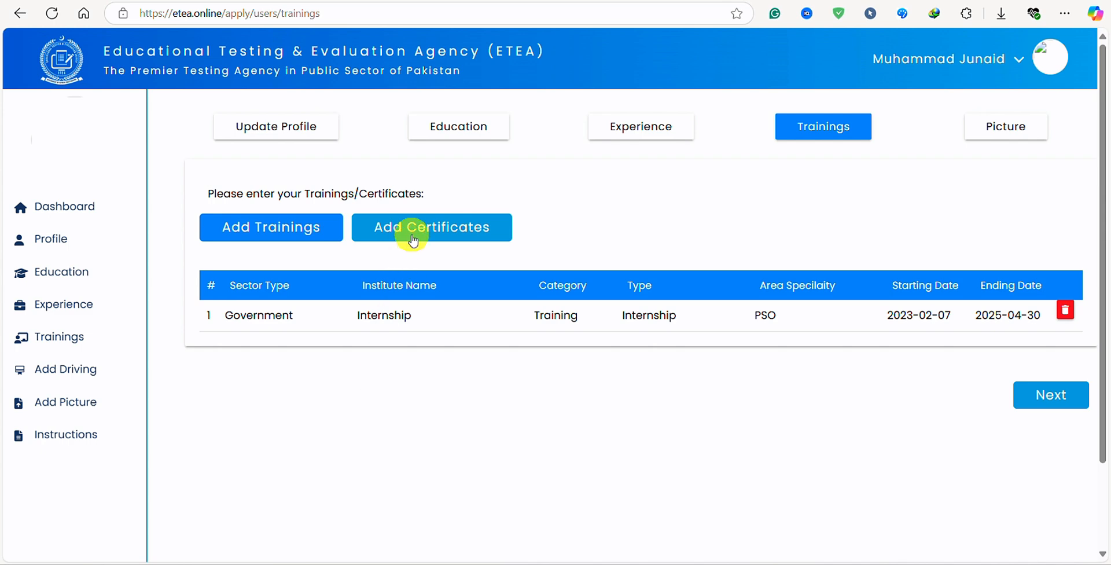
Start a new training entry with sector Private and organization 'MS office'.
left_click(310, 237)
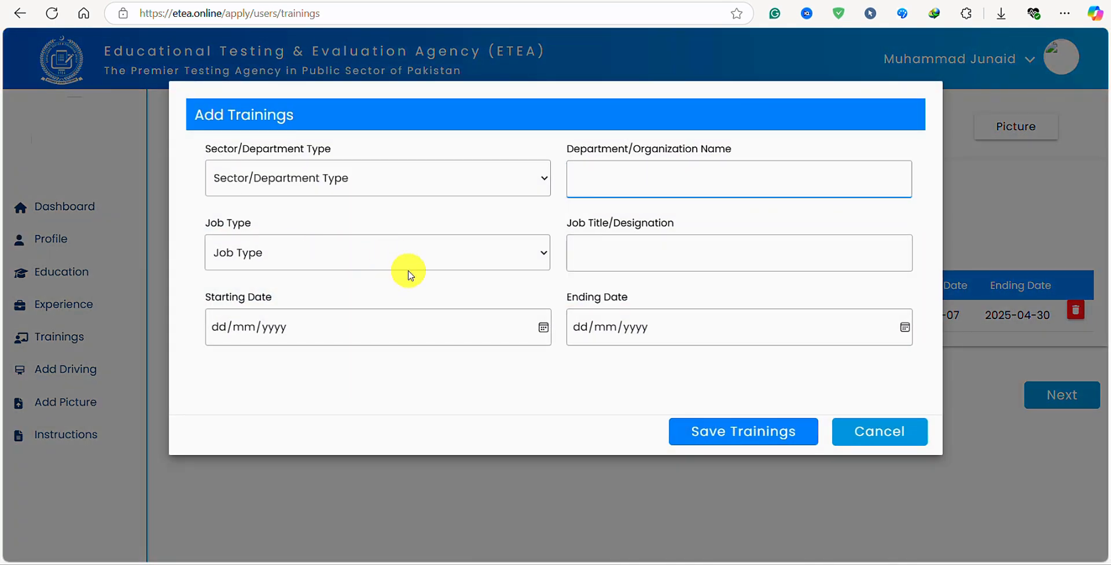
left_click(528, 184)
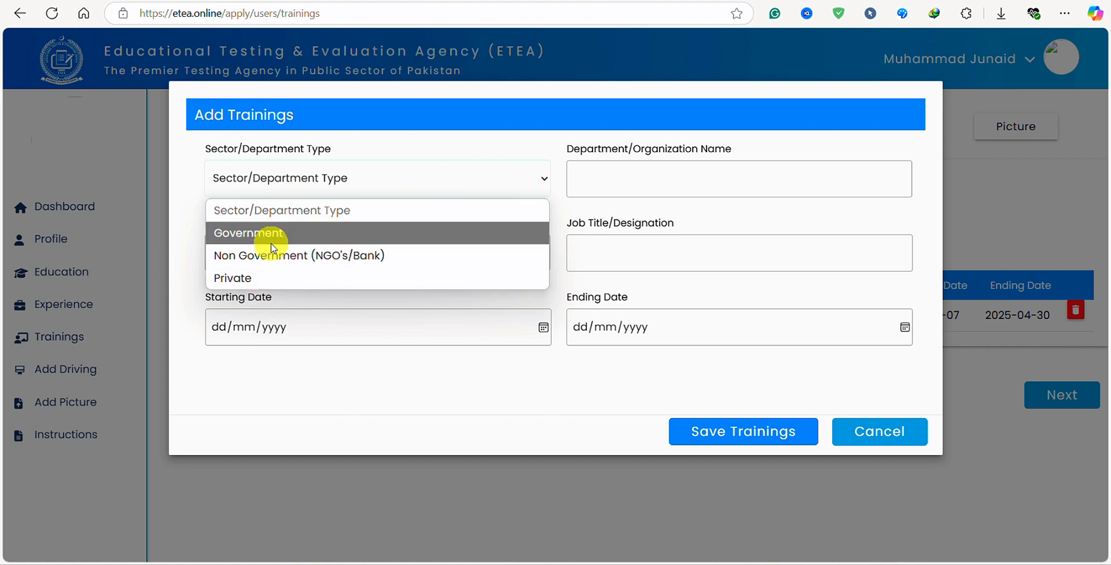
left_click(254, 276)
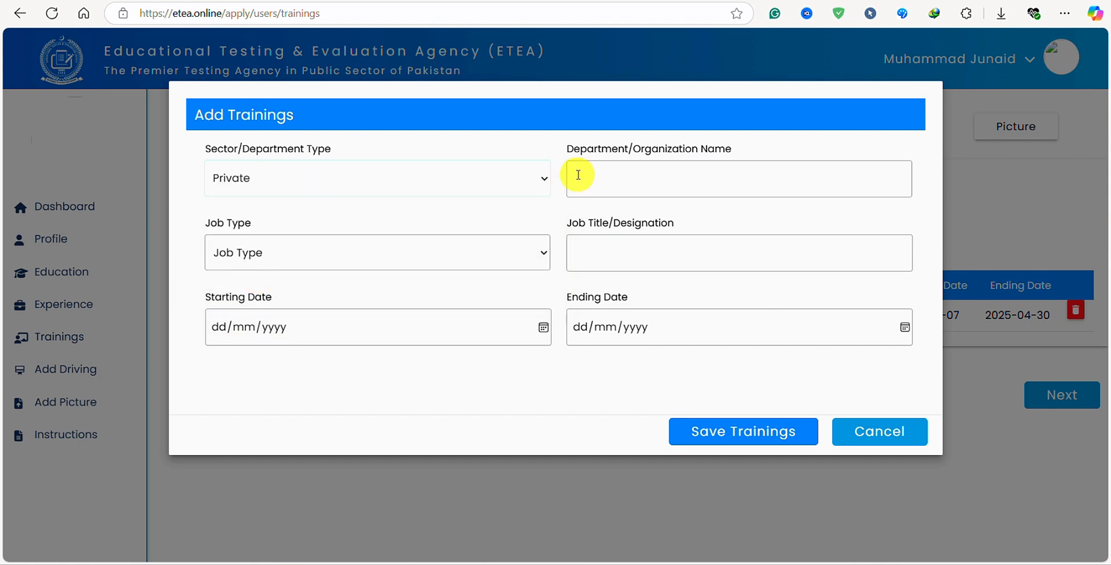
left_click(699, 190)
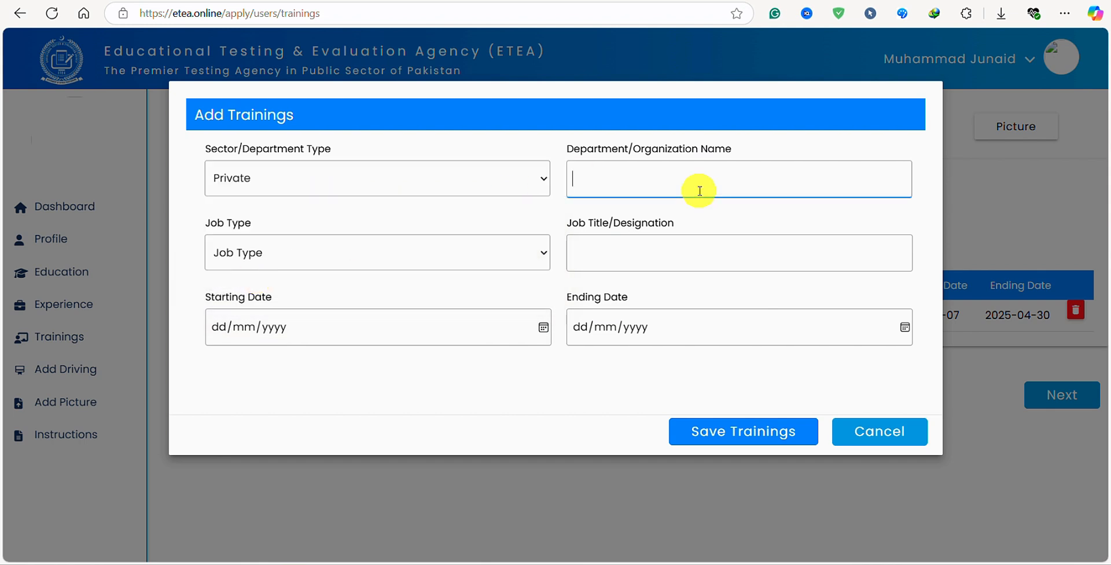
type("MS office")
Set the training's job type to Internship, then click into the title and date fields.
left_click(389, 249)
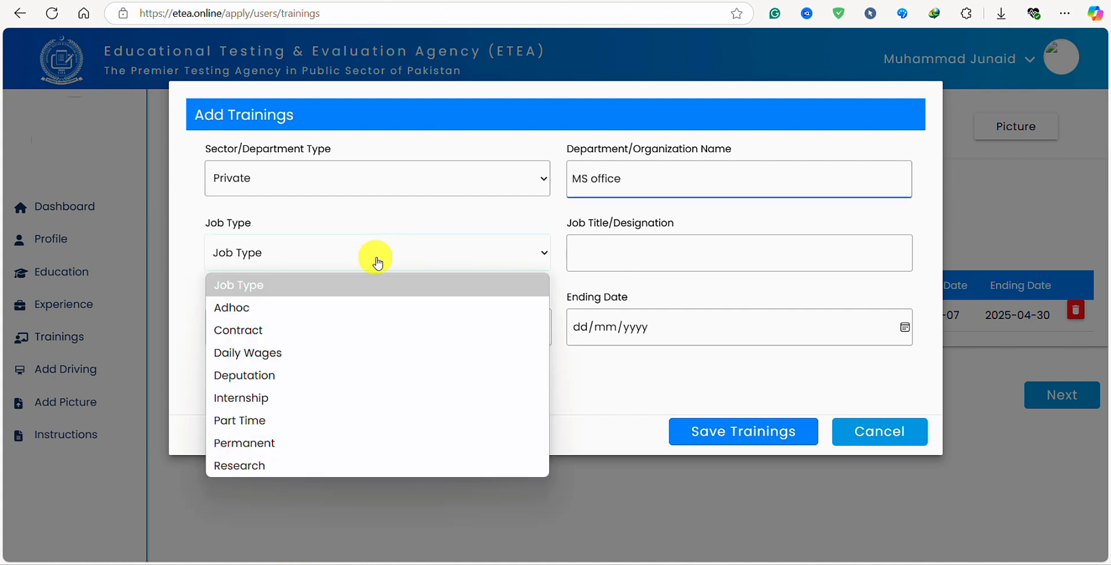
left_click(277, 398)
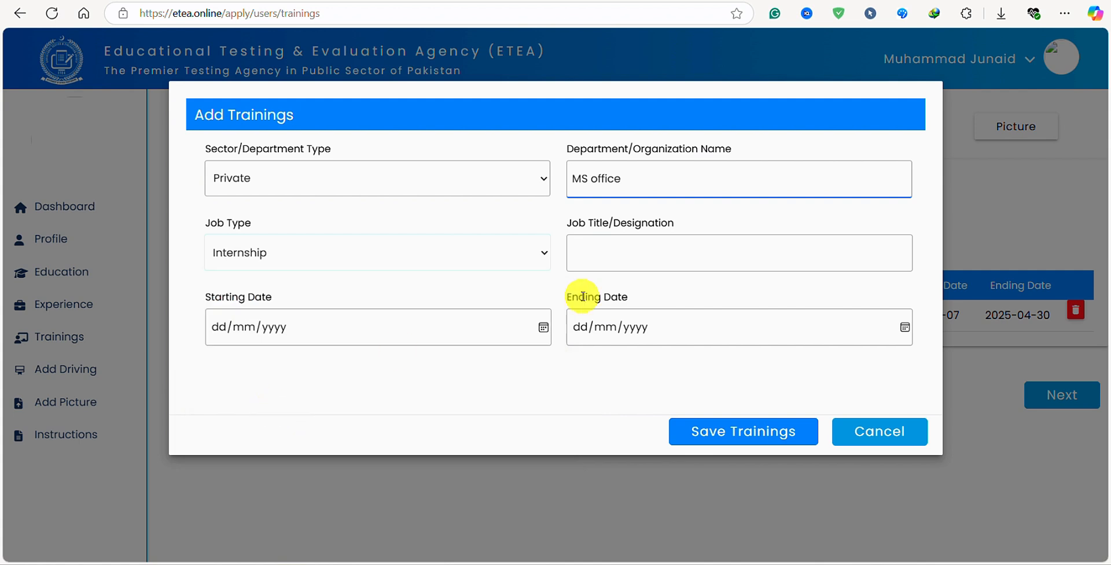
left_click(330, 260)
left_click(330, 260)
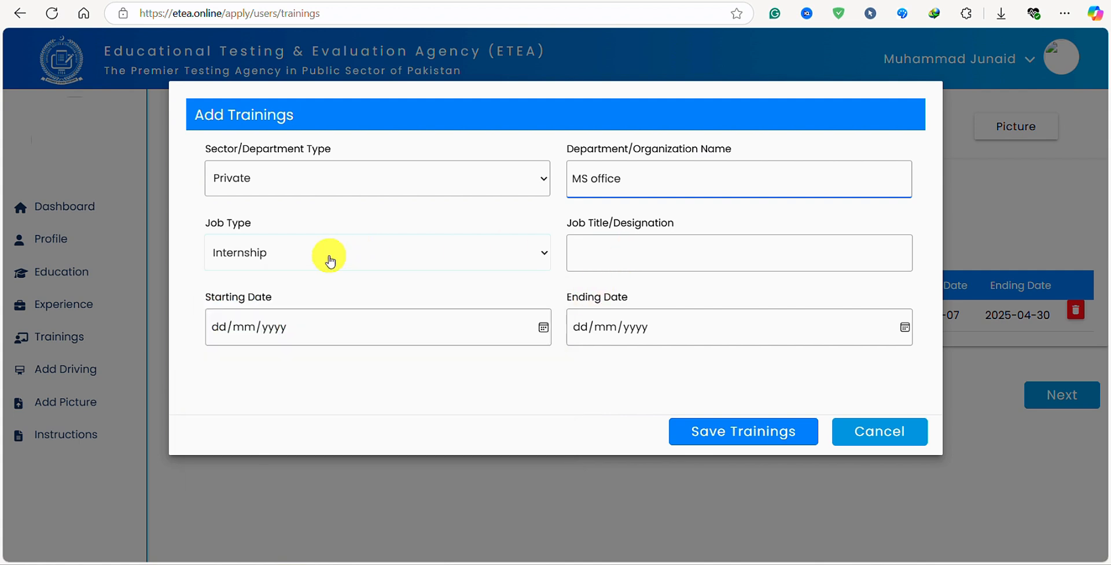
left_click(678, 251)
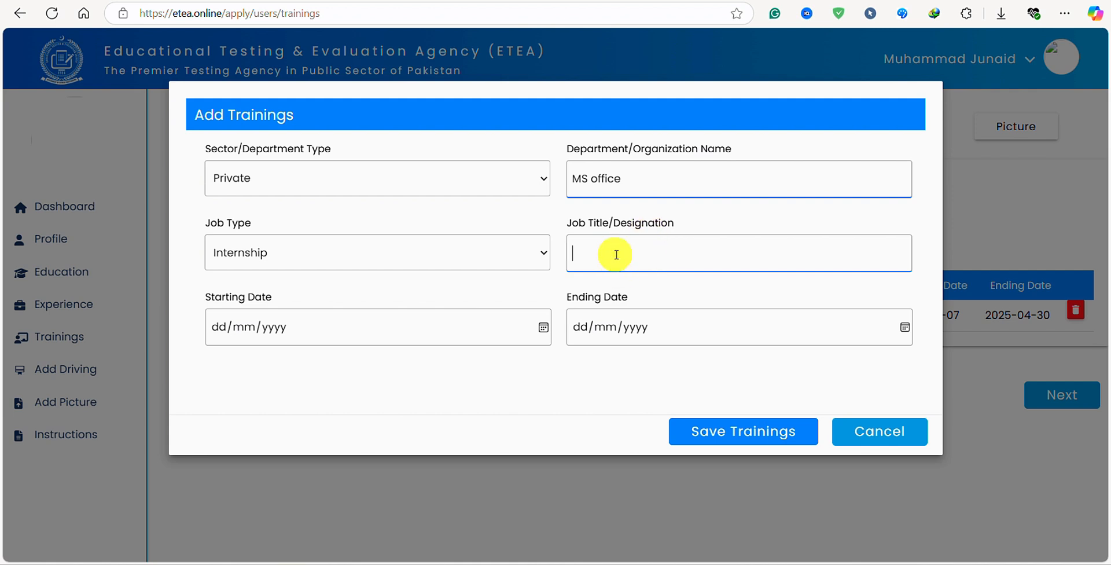
left_click(366, 324)
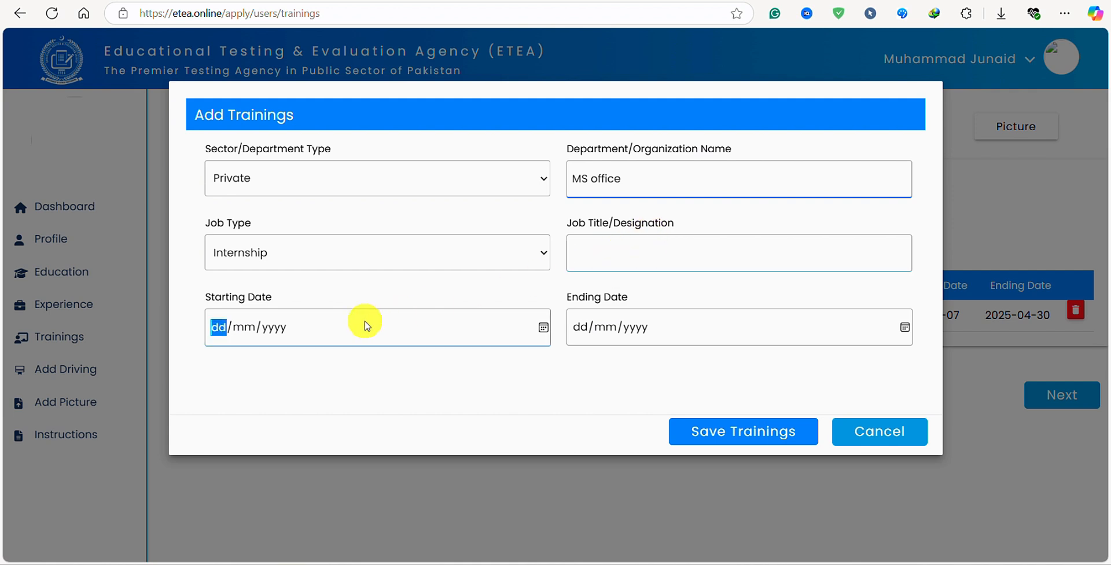
left_click(625, 328)
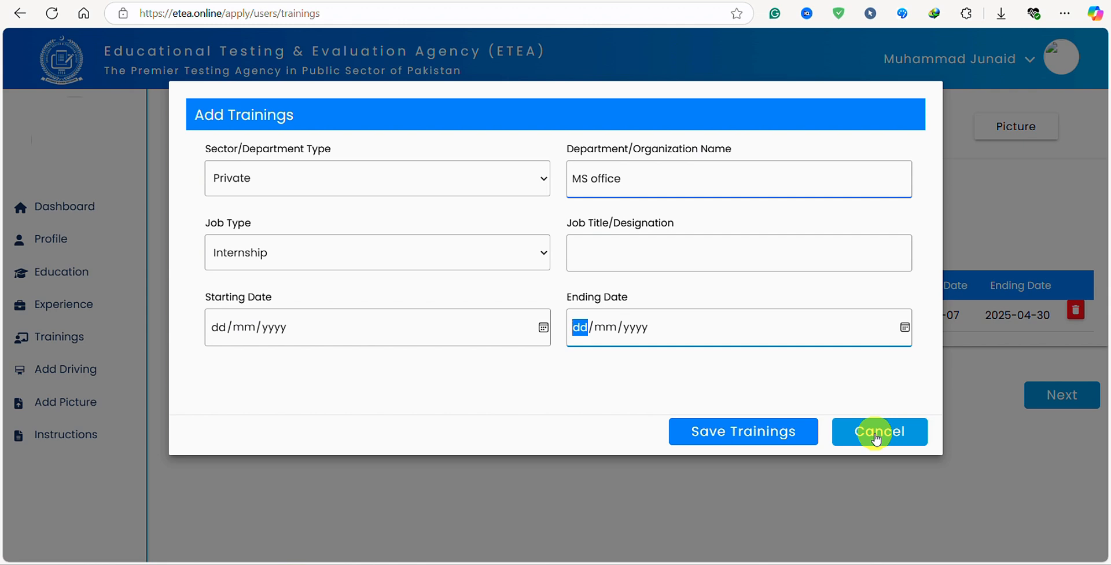
Discard the unfinished training and cancel the certificate form twice without adding one, then continue to Profile Image Upload.
left_click(852, 435)
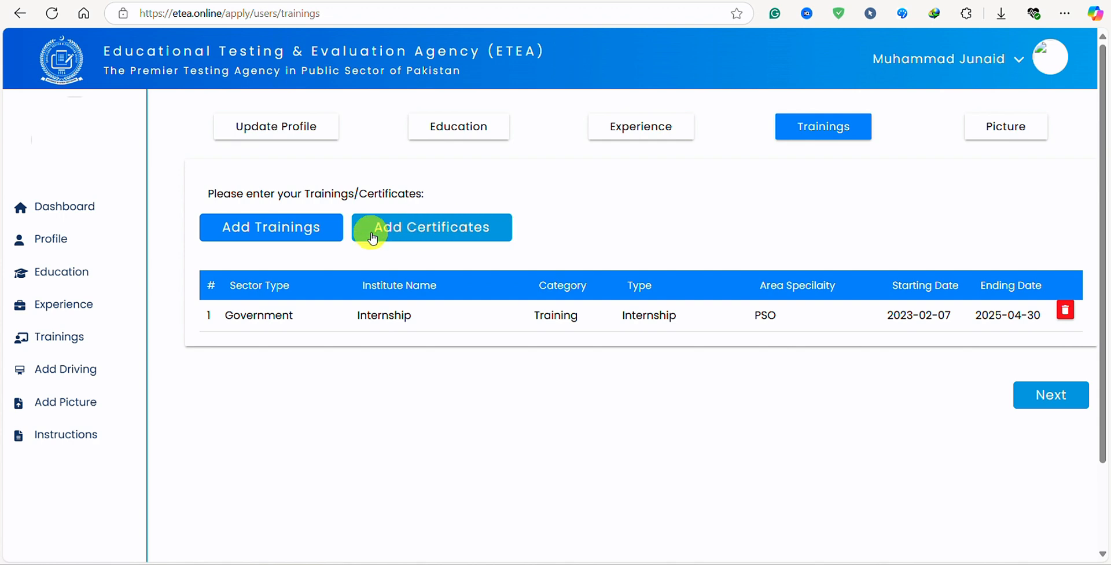
left_click(397, 238)
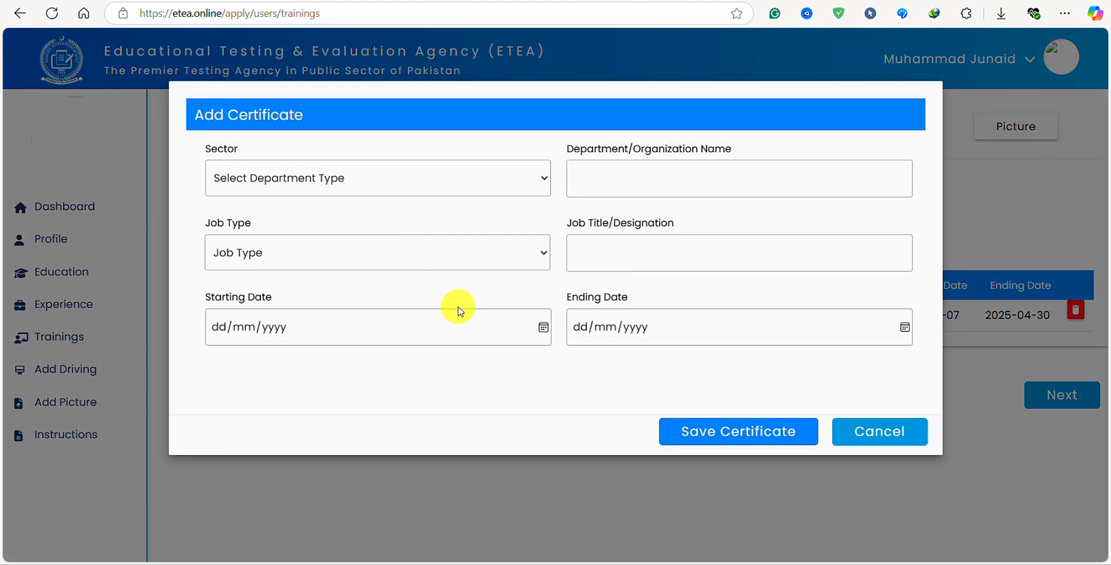
left_click(478, 177)
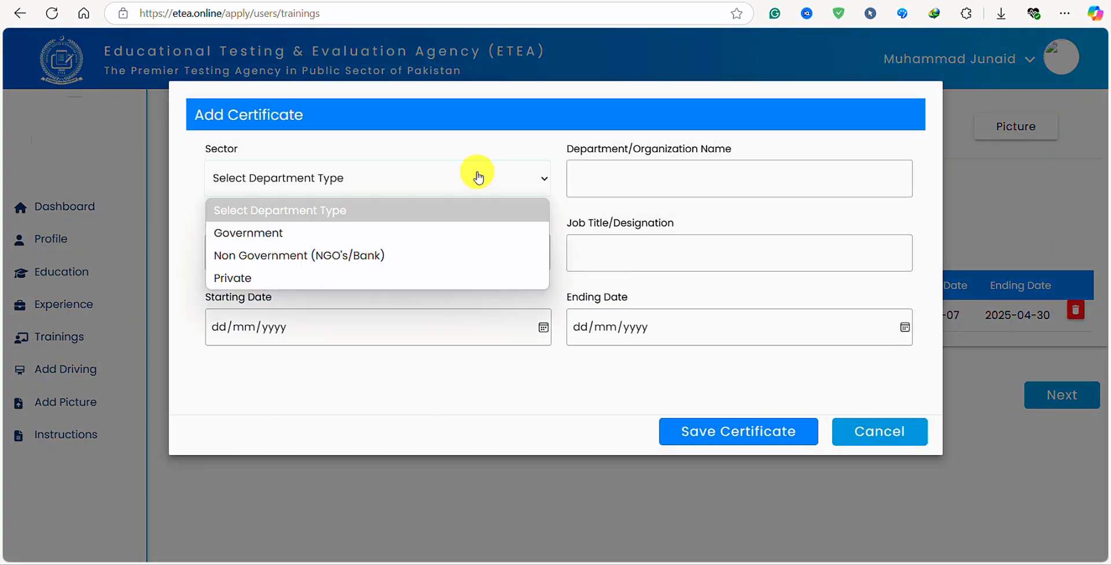
left_click(849, 440)
left_click(856, 441)
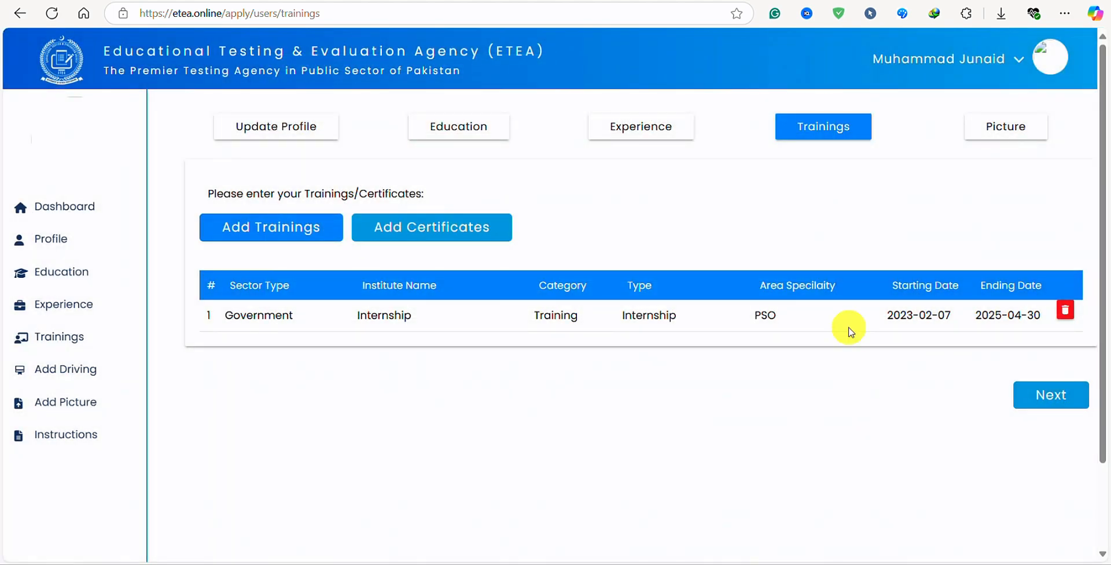
left_click(406, 228)
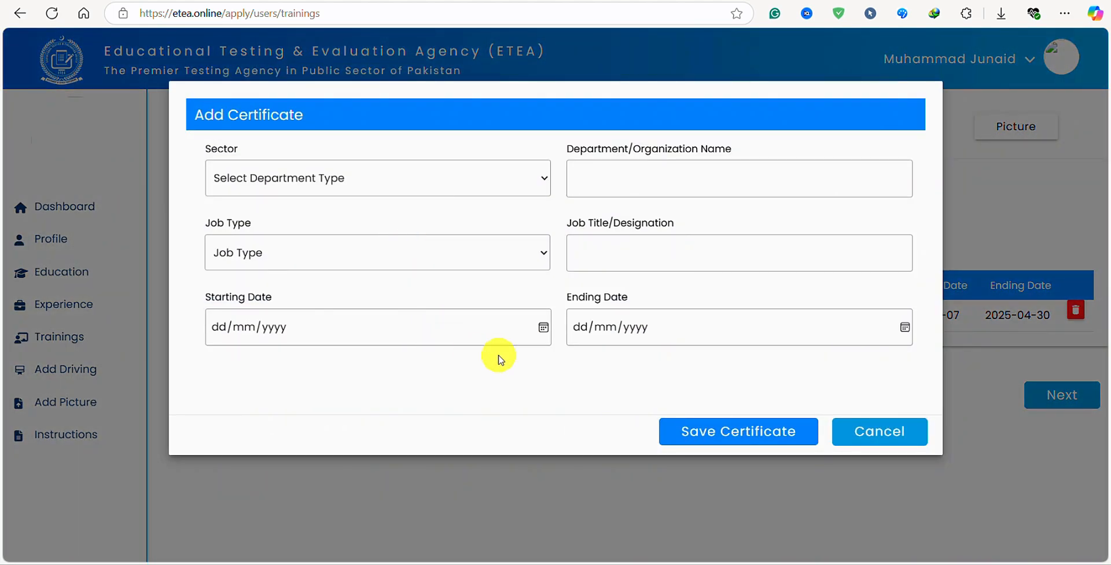
left_click(868, 439)
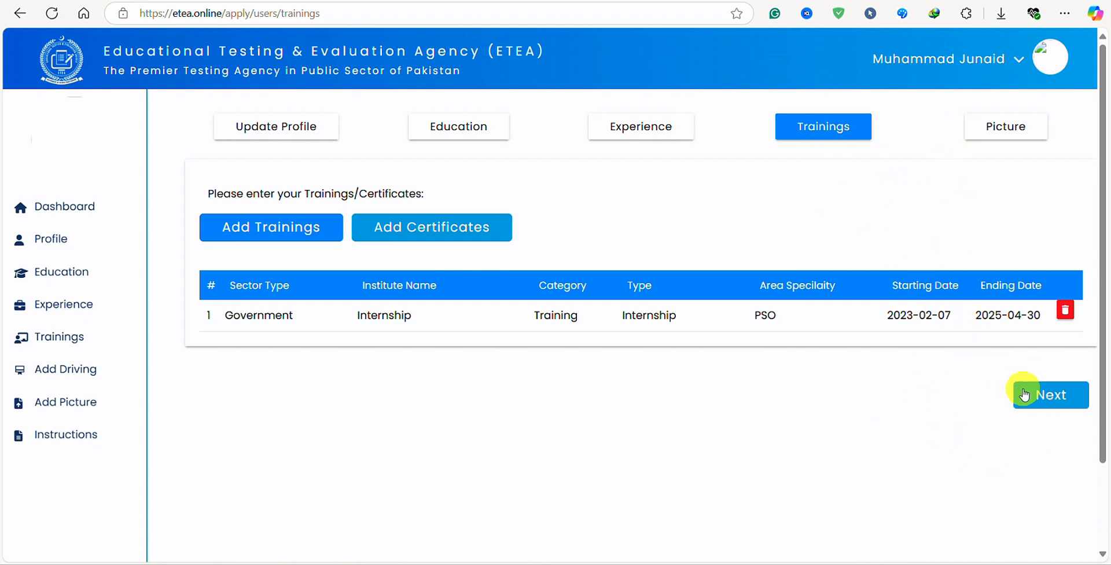
left_click(1039, 404)
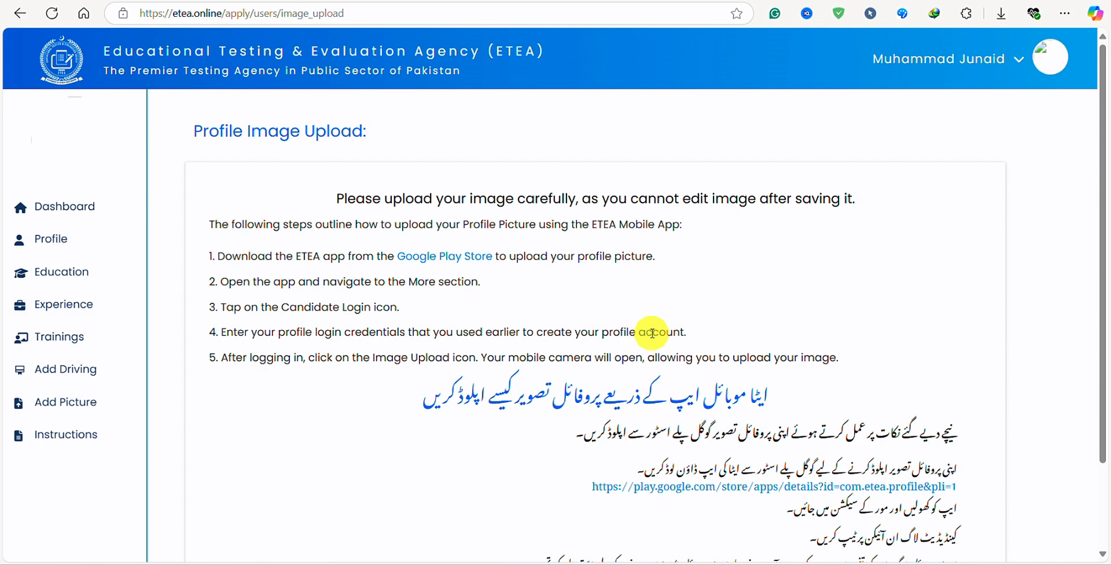
Visit the ETEA app's Google Play listing, then switch back to the image_upload tab.
scroll(744, 226, "down", 2)
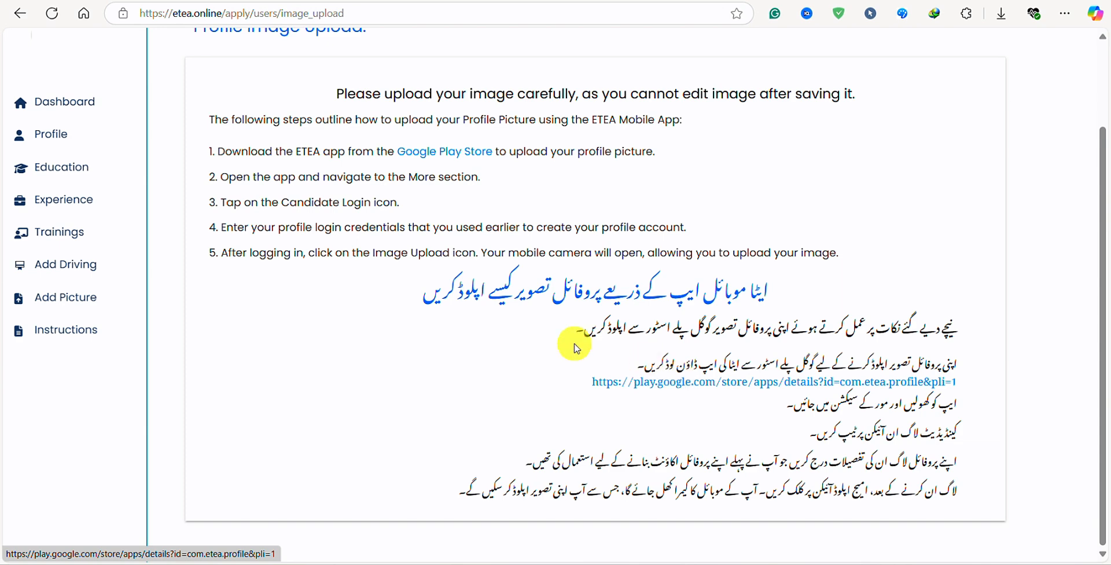
left_click(680, 387)
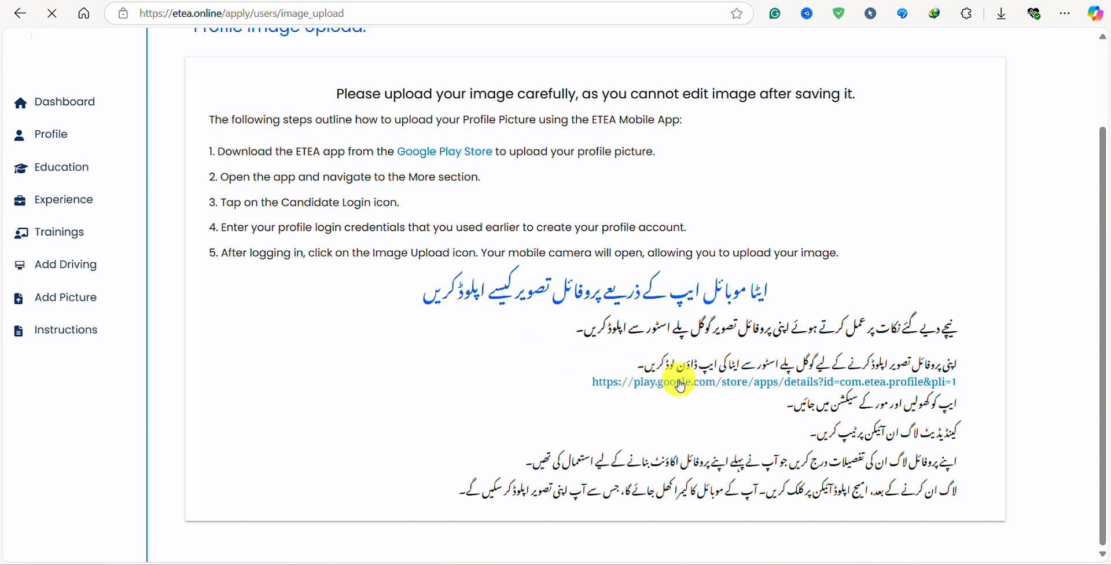
left_click(51, 13)
left_click(752, 1)
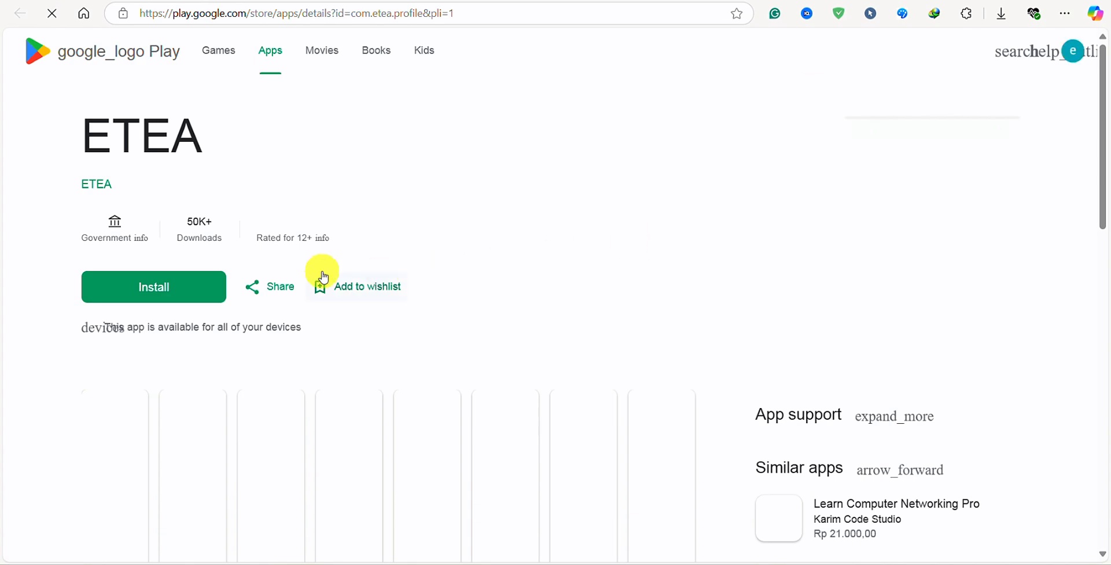
scroll(496, 248, "down", 5)
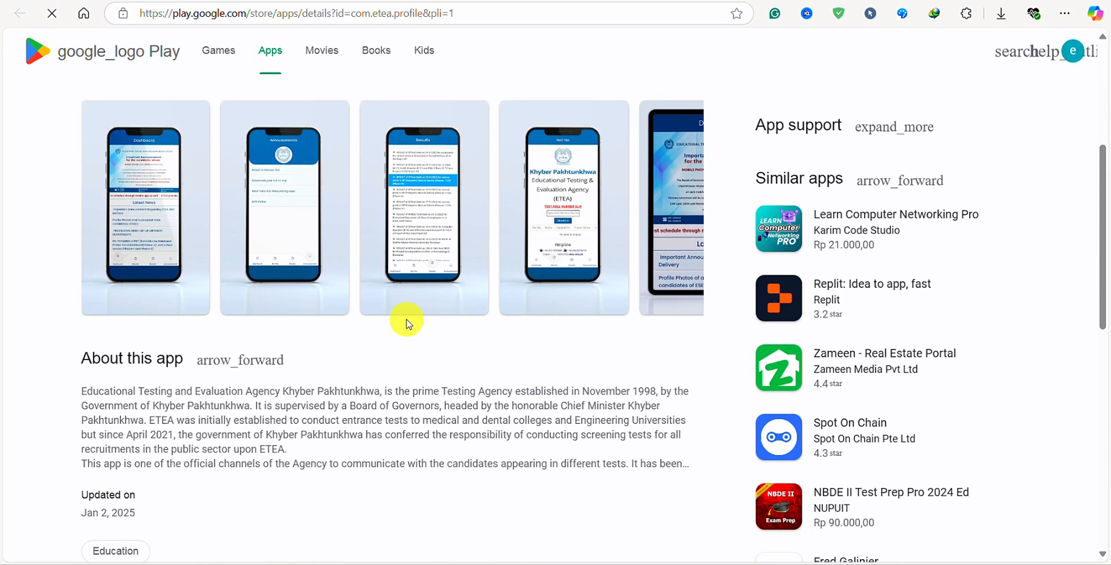
scroll(389, 341, "down", 2)
scroll(384, 354, "up", 7)
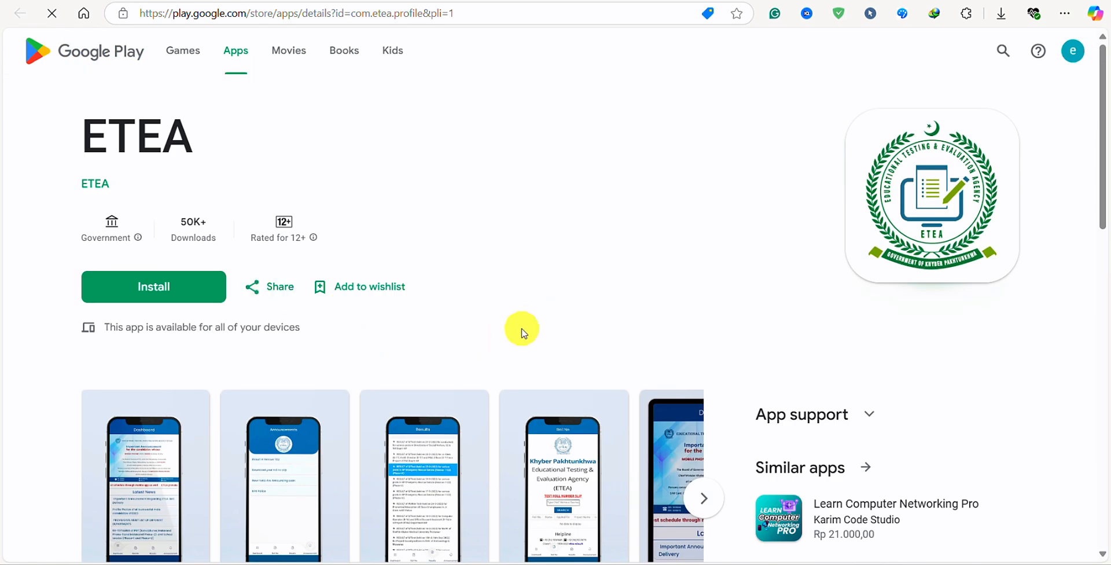
left_click(750, 1)
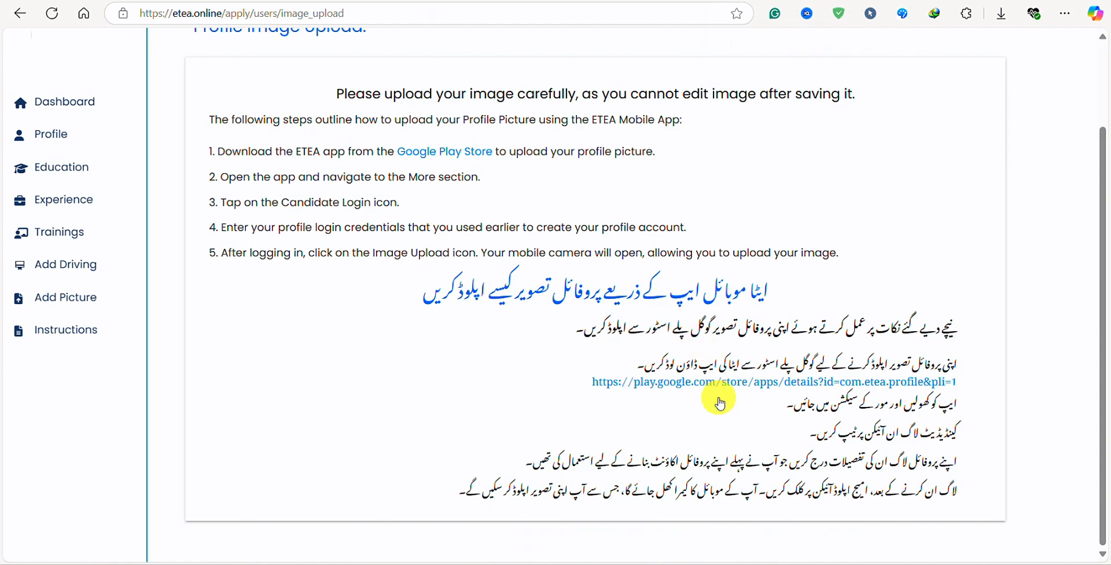
scroll(772, 278, "up", 2)
scroll(809, 301, "down", 3)
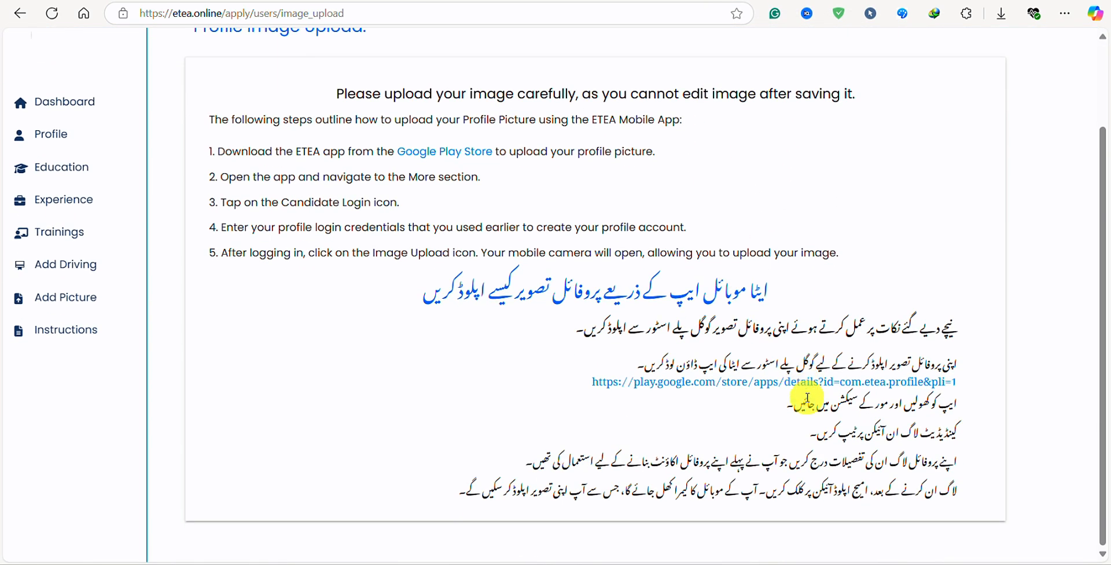
scroll(949, 80, "up", 3)
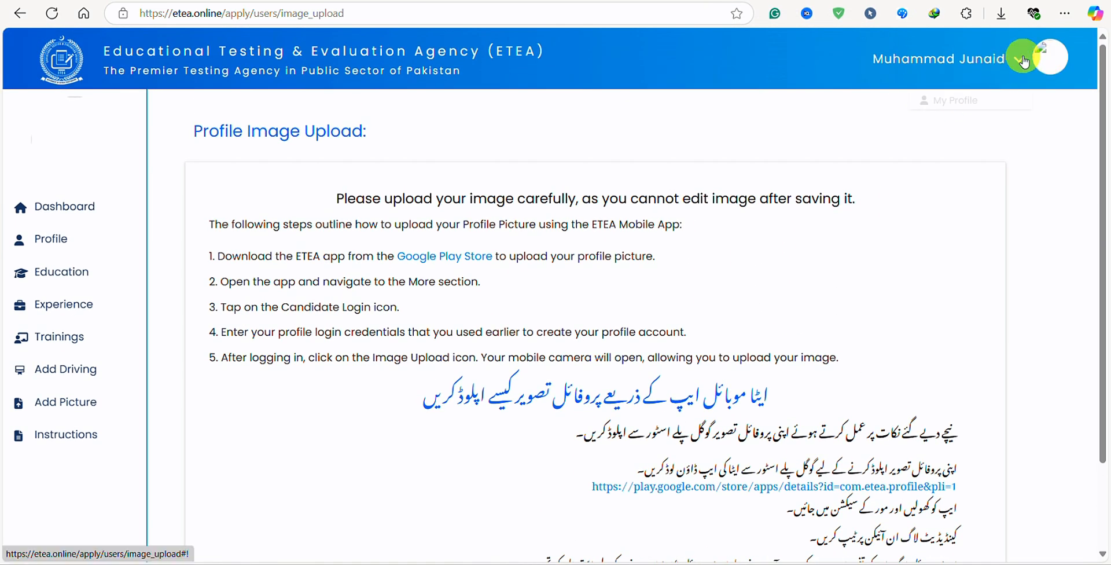
left_click(1019, 60)
left_click(1022, 62)
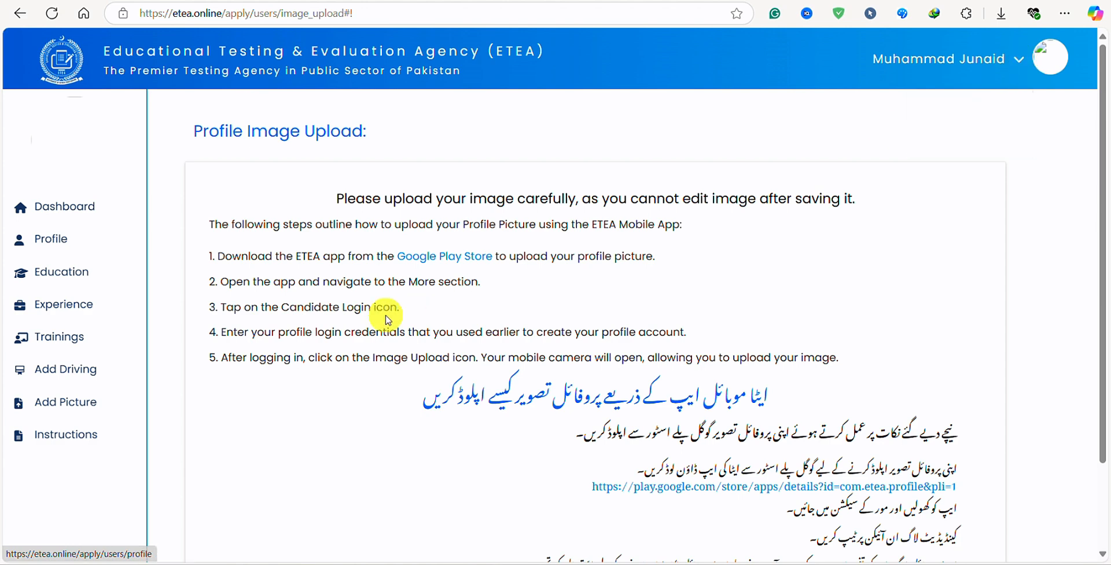
scroll(481, 437, "down", 2)
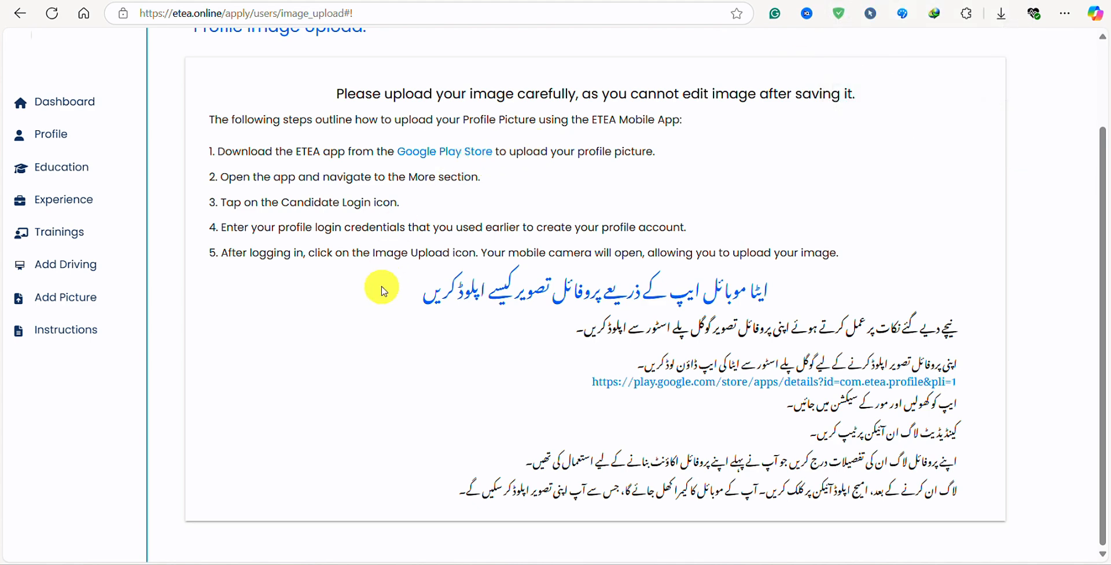
Start a new driving licence, browsing licence types and expiry date, with Transport Department as issuing authority.
left_click(77, 277)
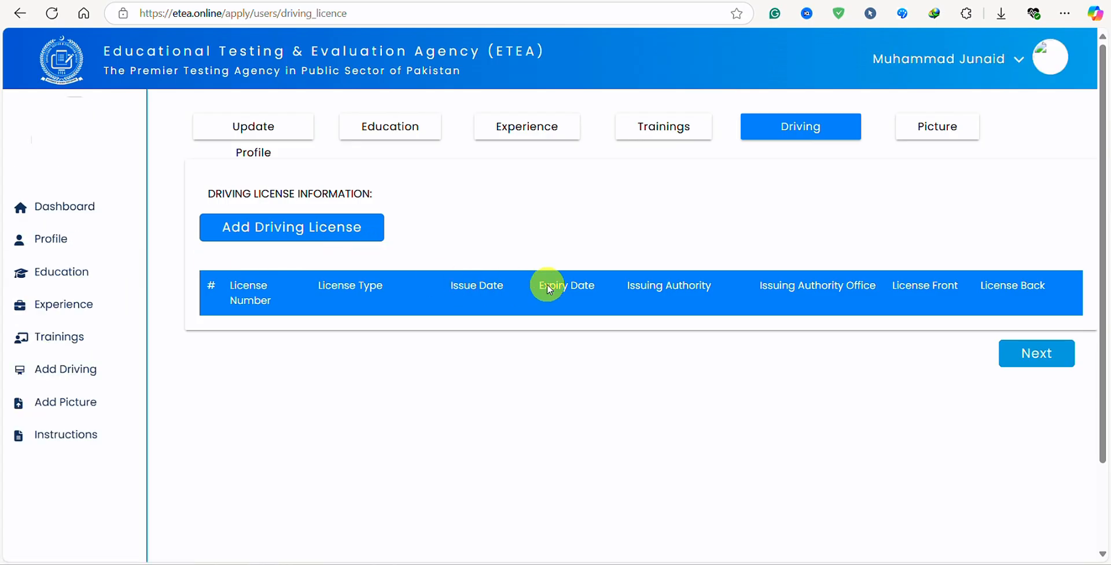
left_click(278, 233)
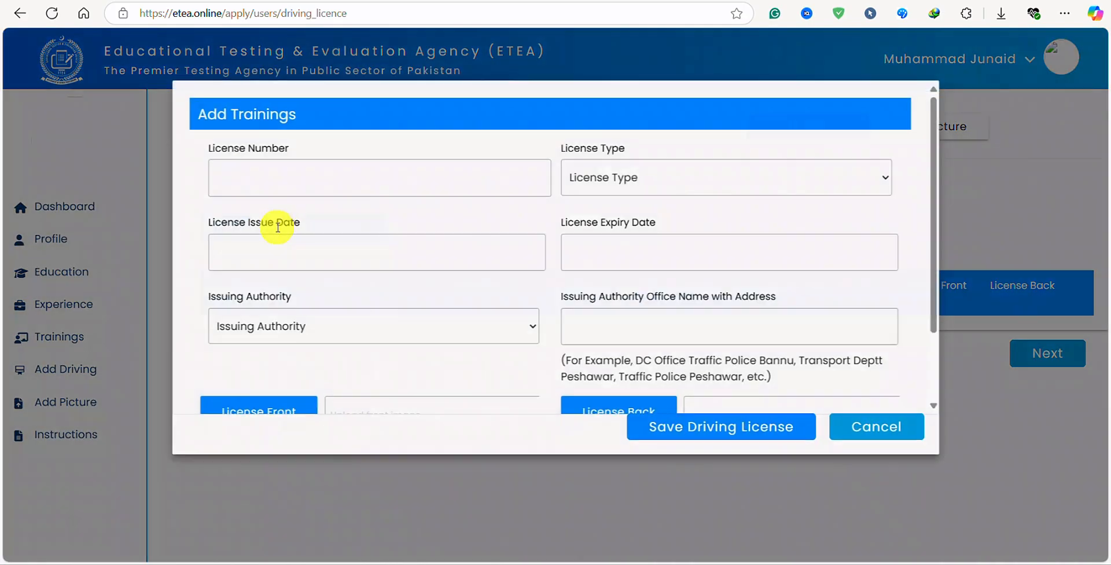
left_click(656, 180)
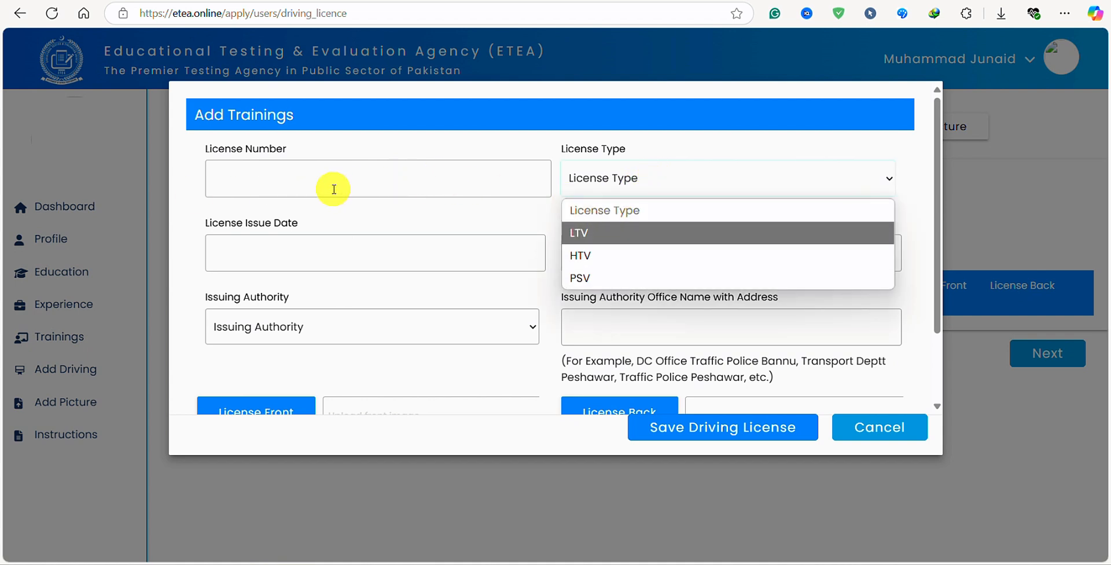
left_click(325, 218)
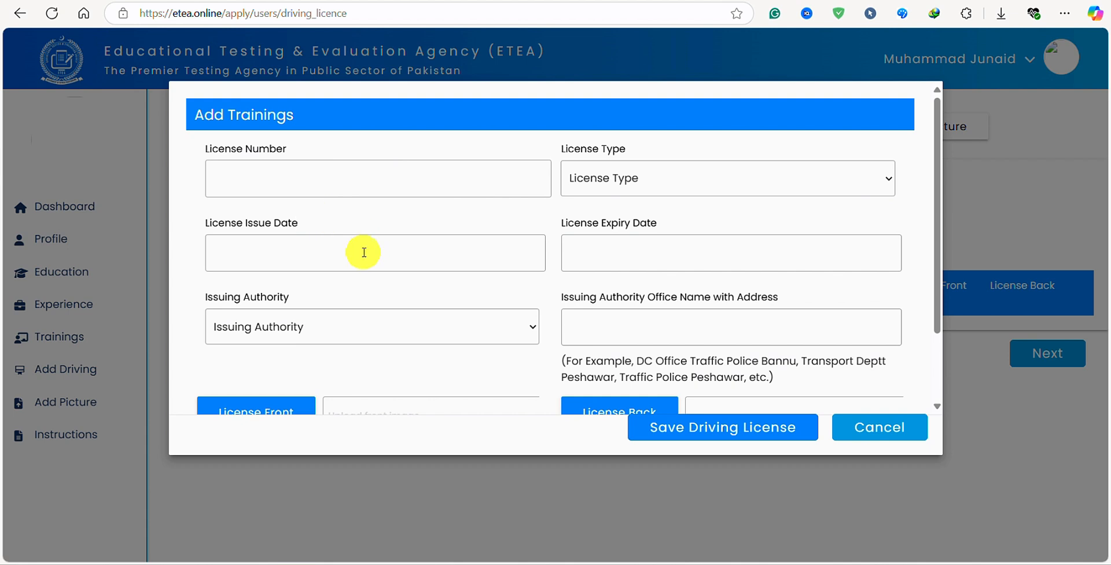
left_click(667, 249)
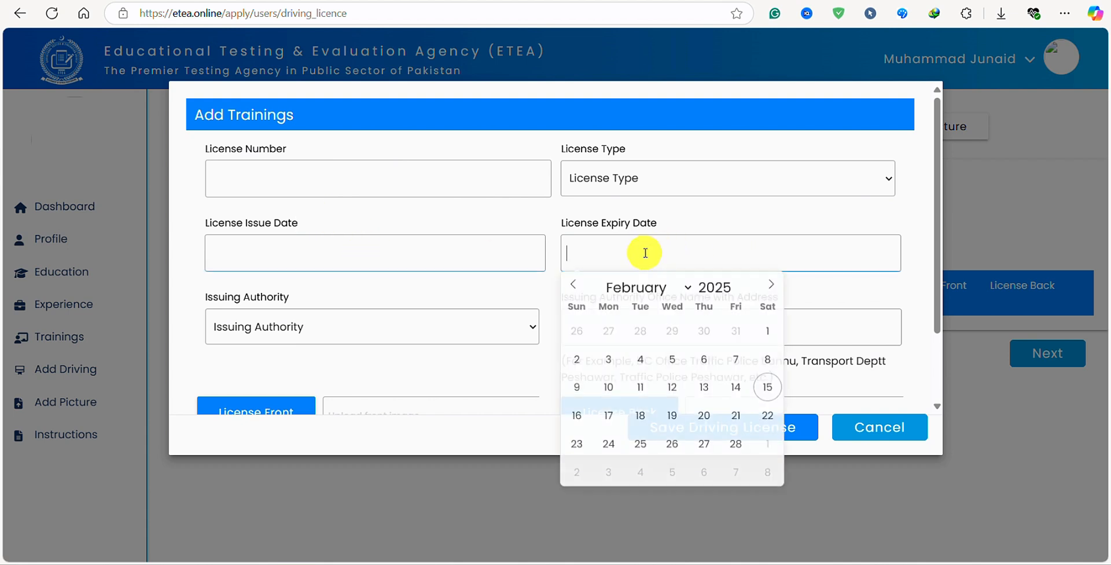
left_click(438, 291)
left_click(461, 331)
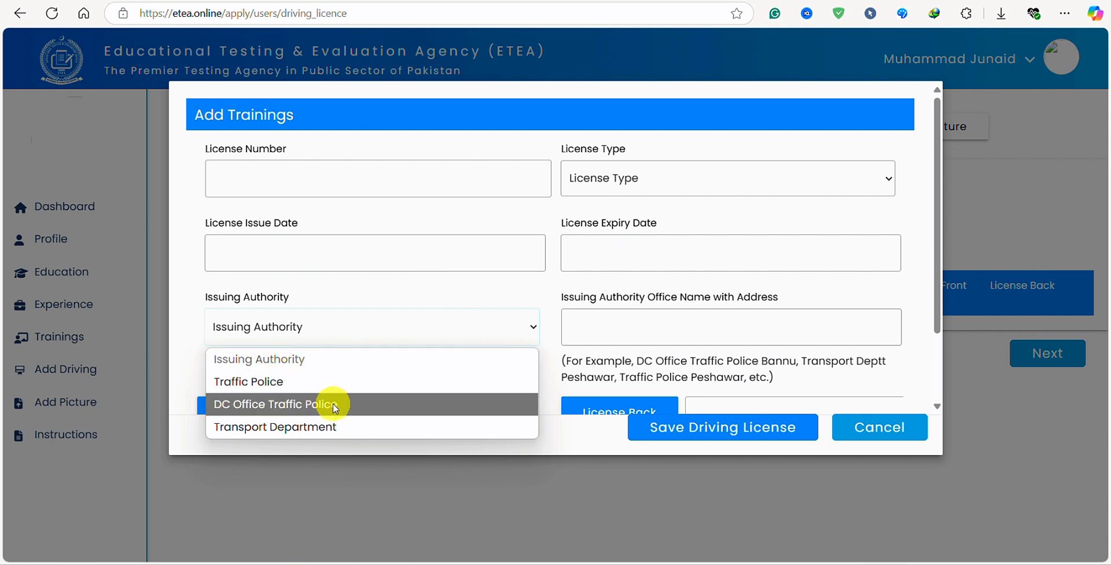
left_click(328, 434)
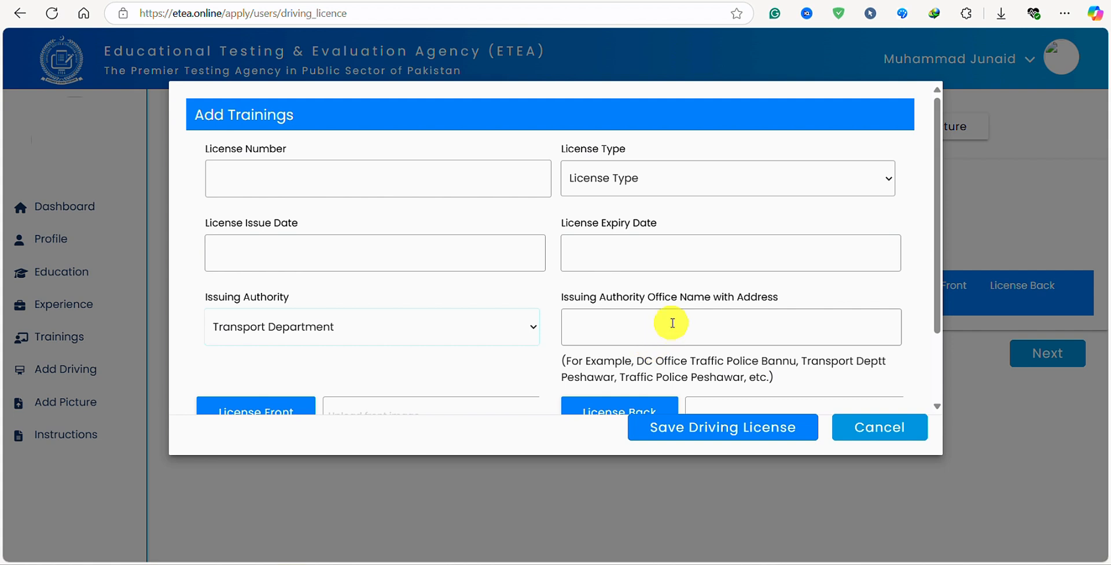
left_click(376, 324)
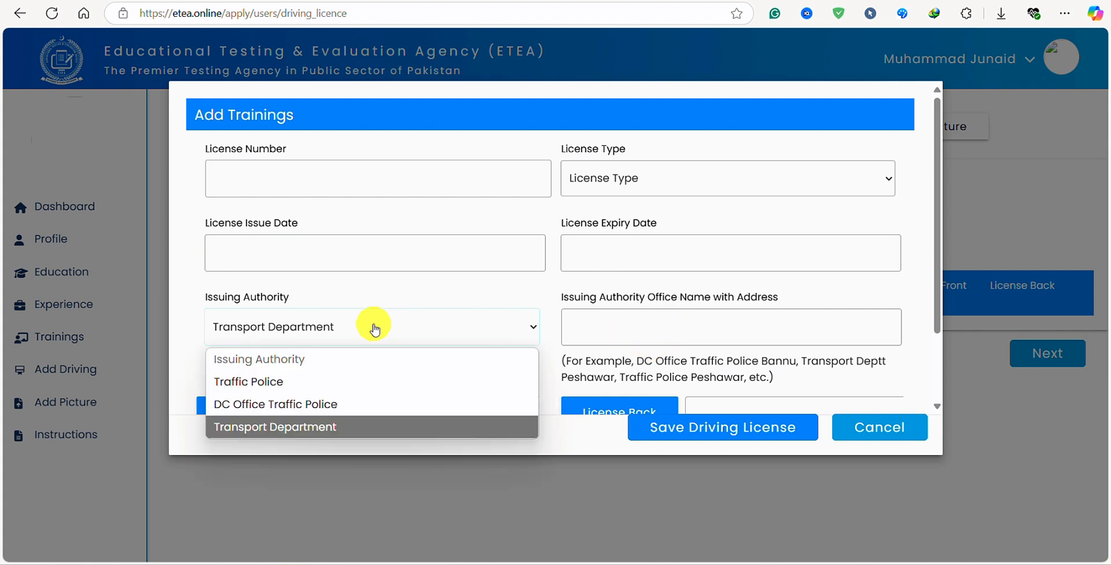
left_click(278, 428)
Try the front and back licence image pickers without choosing files, then cancel the licence form.
scroll(651, 327, "down", 2)
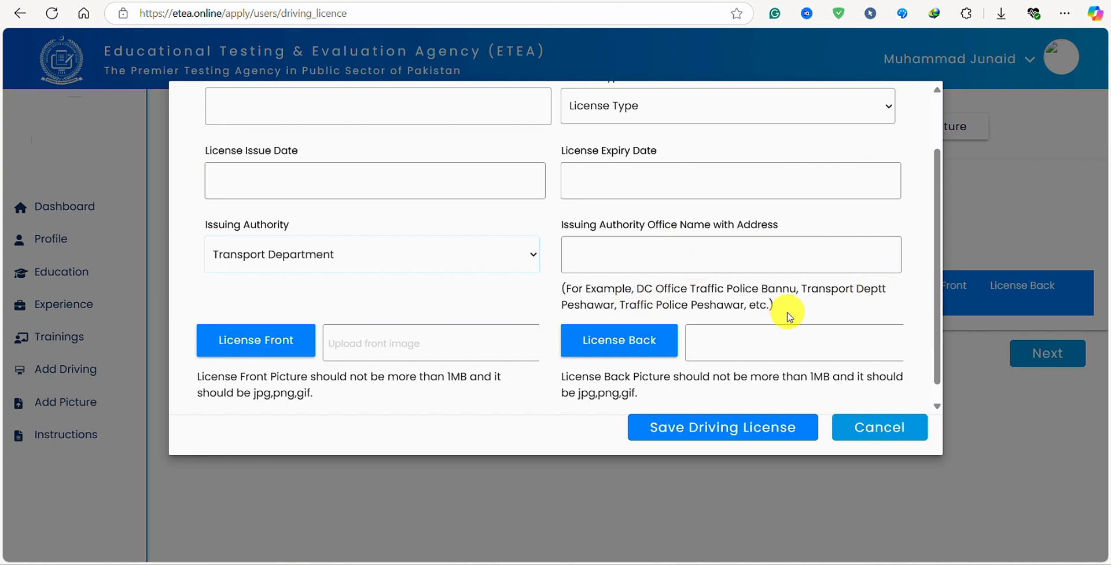
left_click_drag(789, 317, 578, 279)
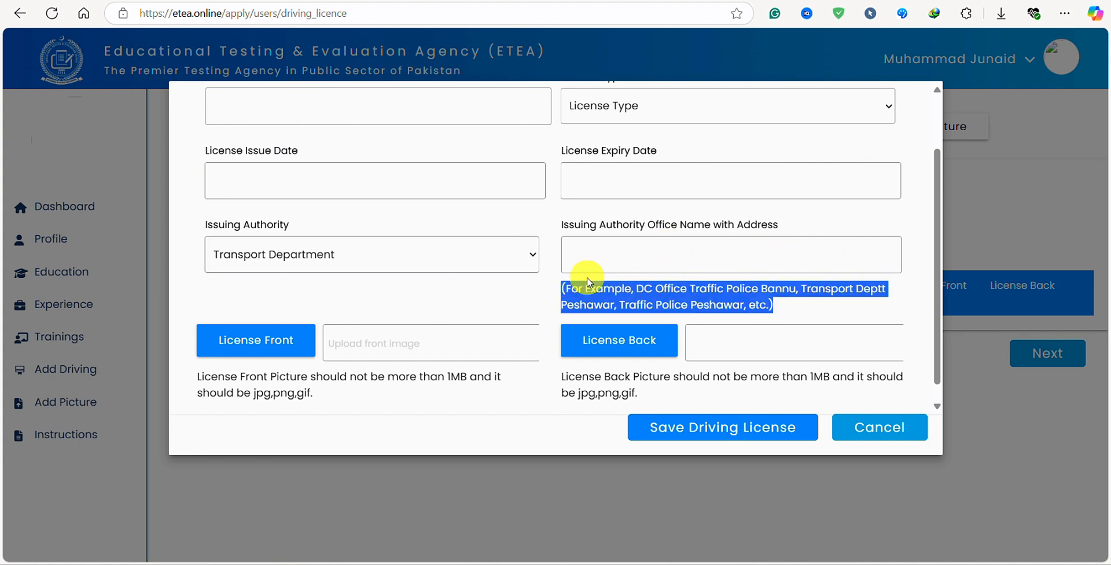
left_click(257, 345)
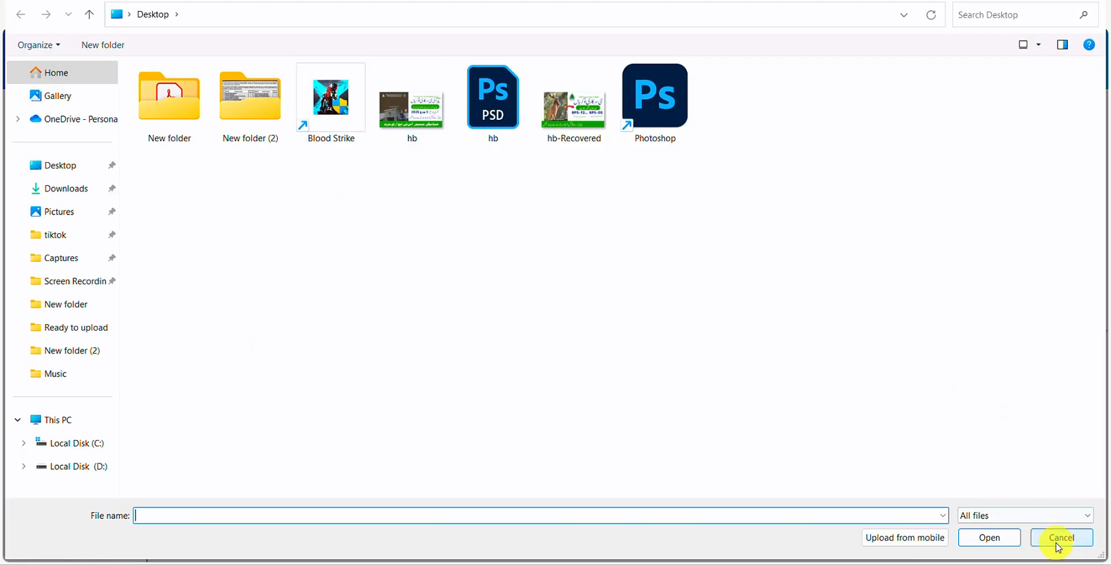
left_click(1063, 538)
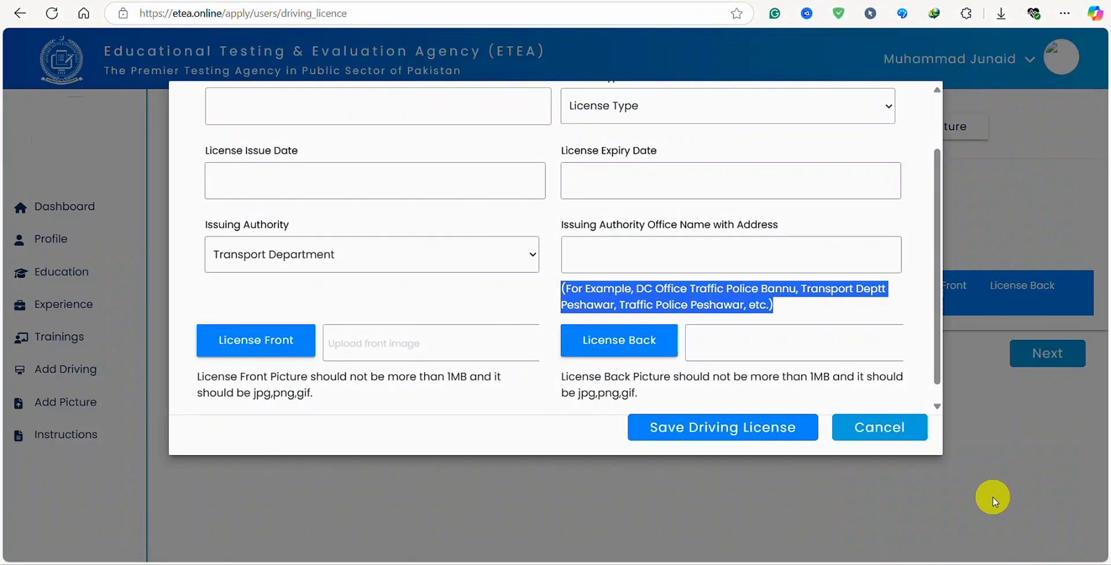
left_click(618, 340)
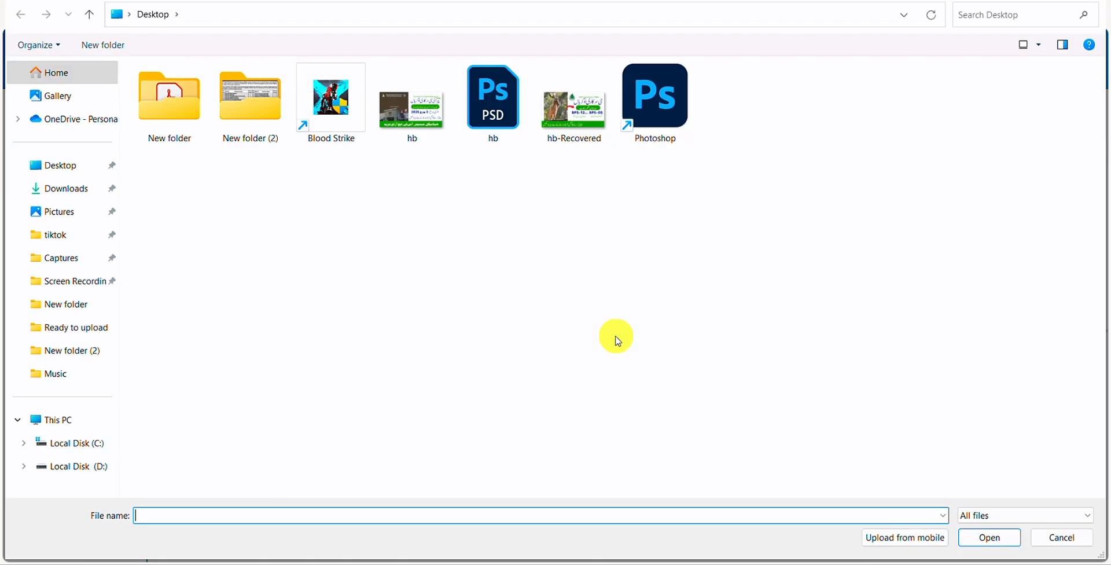
left_click(1063, 538)
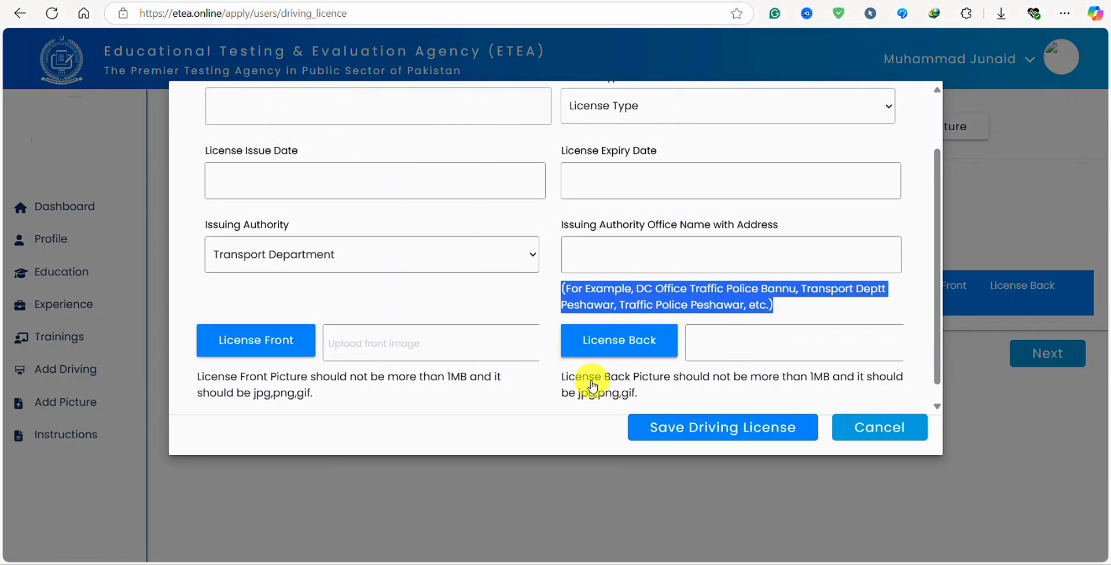
scroll(665, 347, "down", 1)
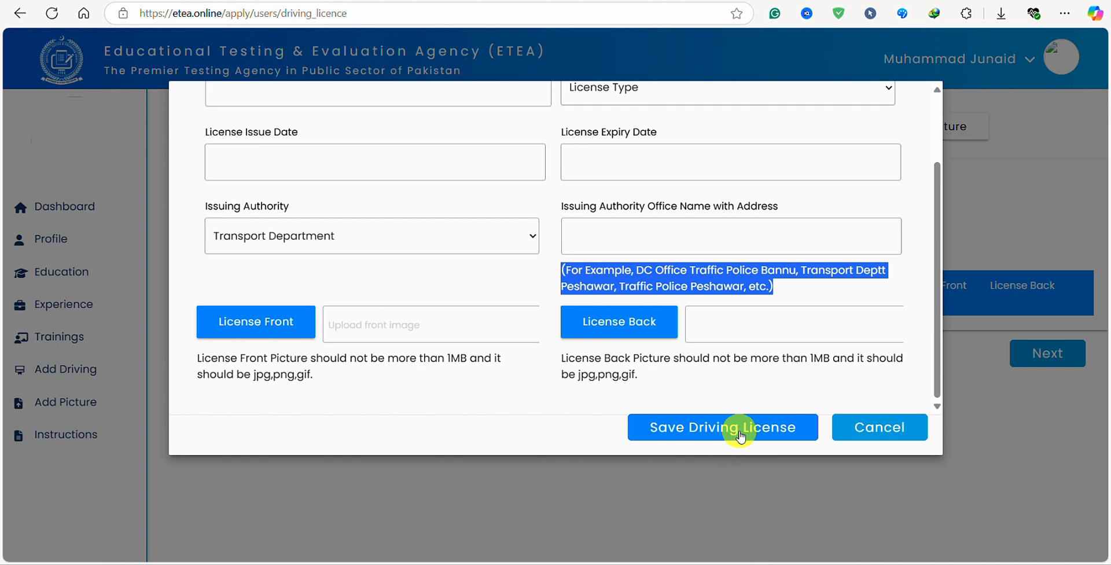
left_click(863, 427)
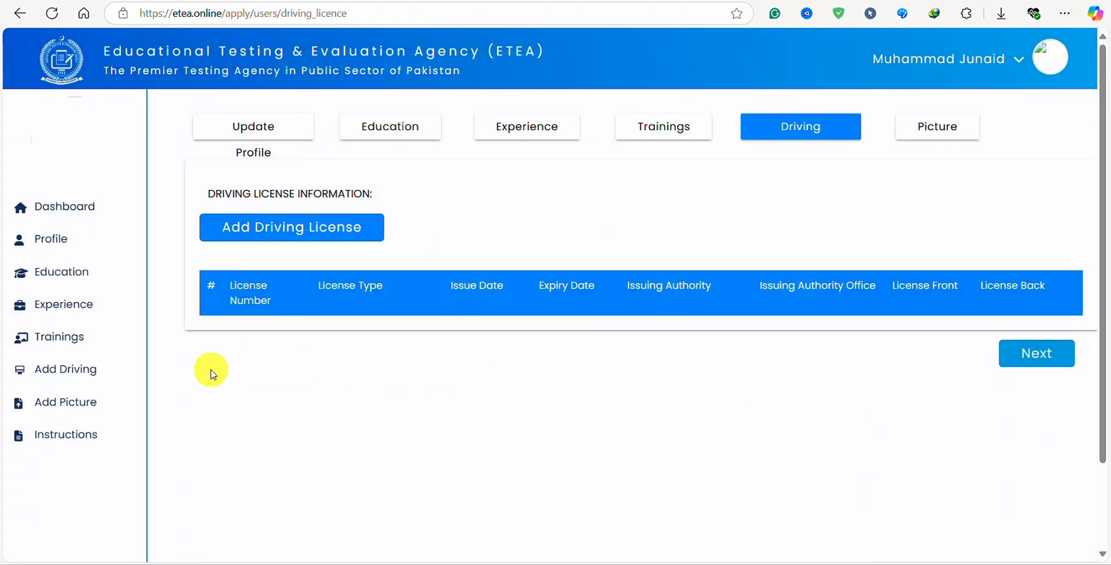
Return to the Profile Image Upload page via Add Picture and view the top of the page.
left_click(67, 401)
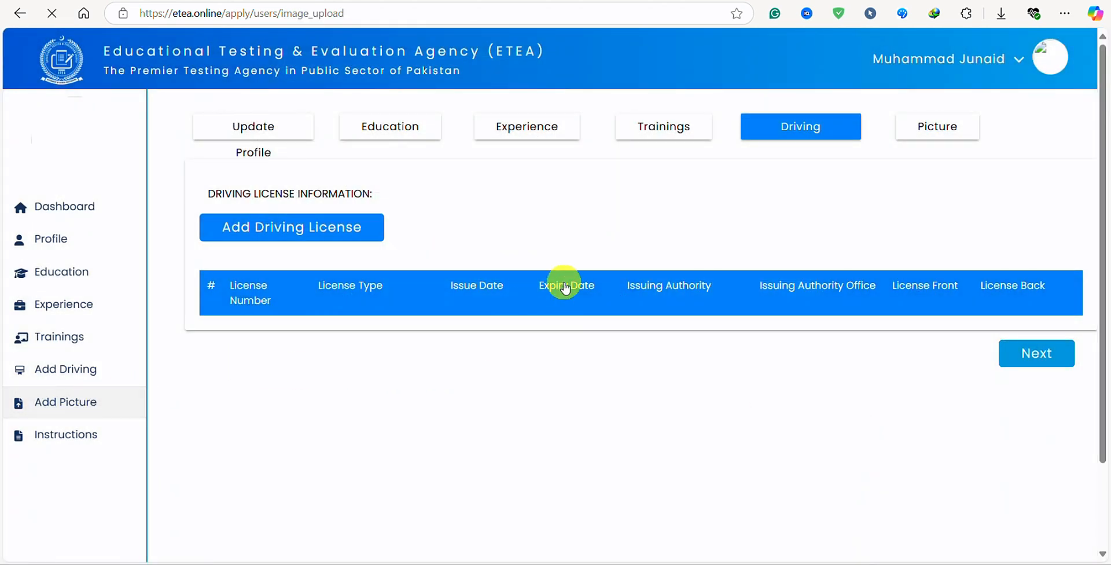
scroll(328, 304, "down", 2)
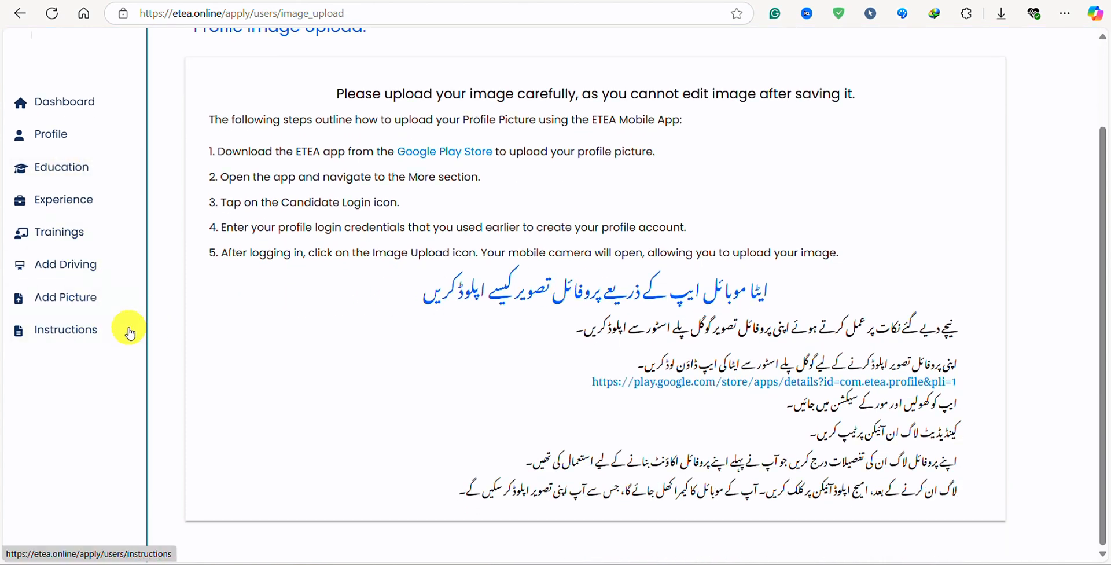
scroll(127, 324, "up", 2)
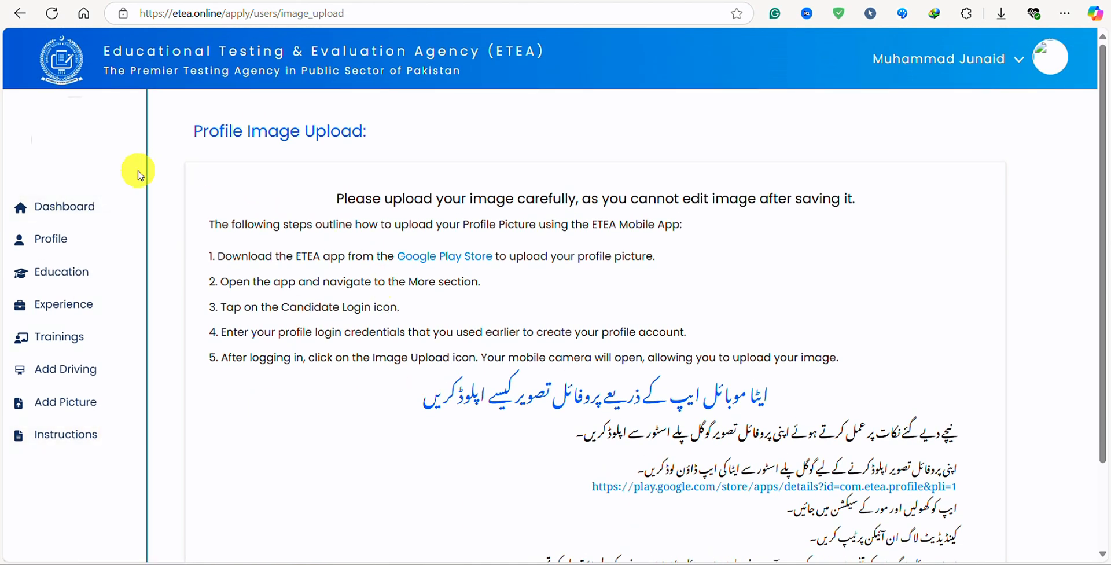
Open and reload the dashboard, then highlight the E-Sahulat Token's Not Verified status.
left_click(51, 209)
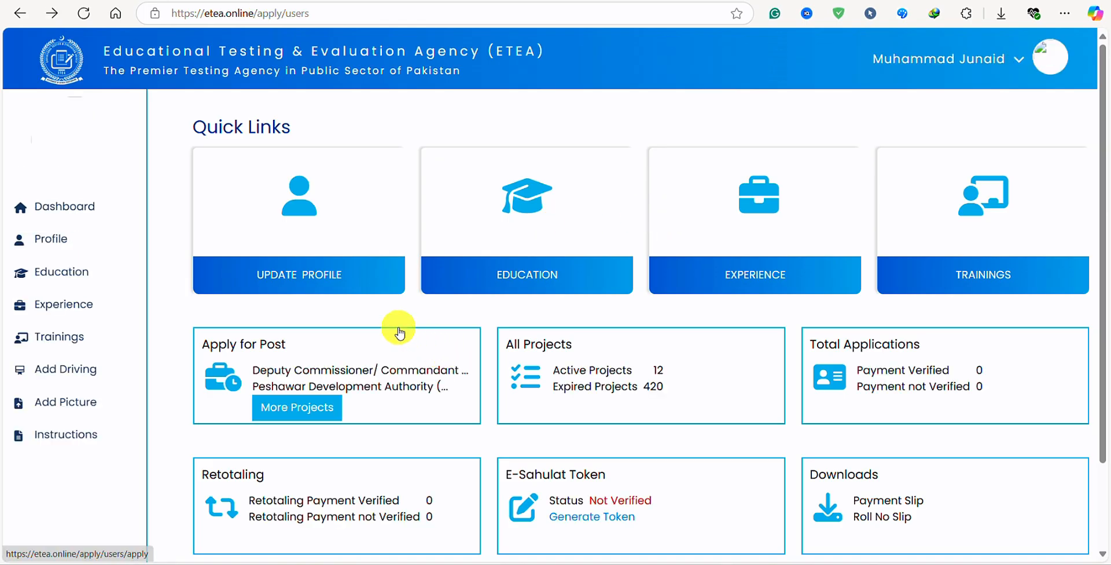
left_click(49, 218)
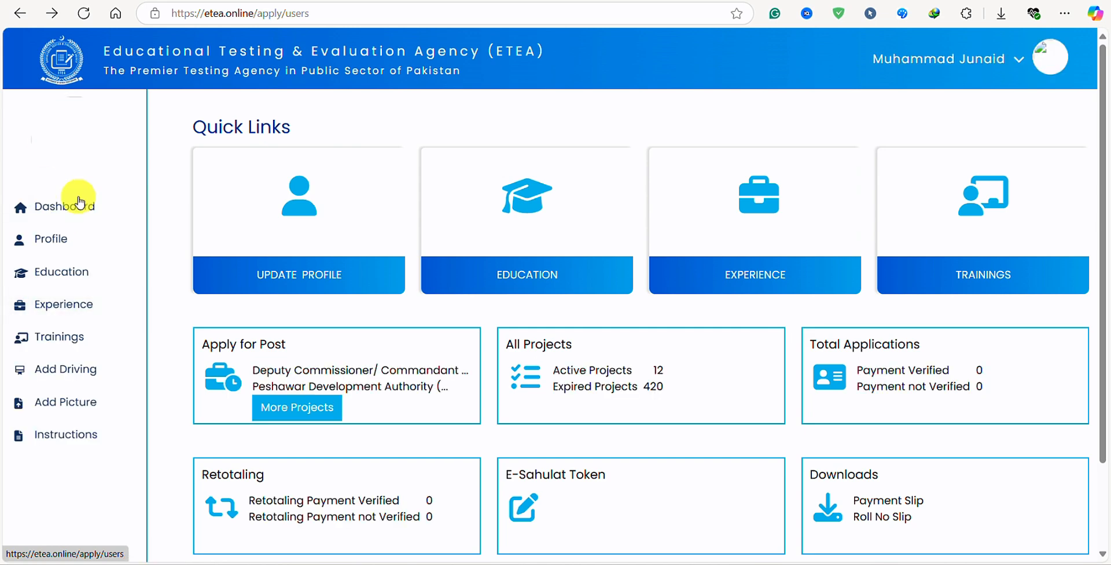
scroll(427, 218, "down", 2)
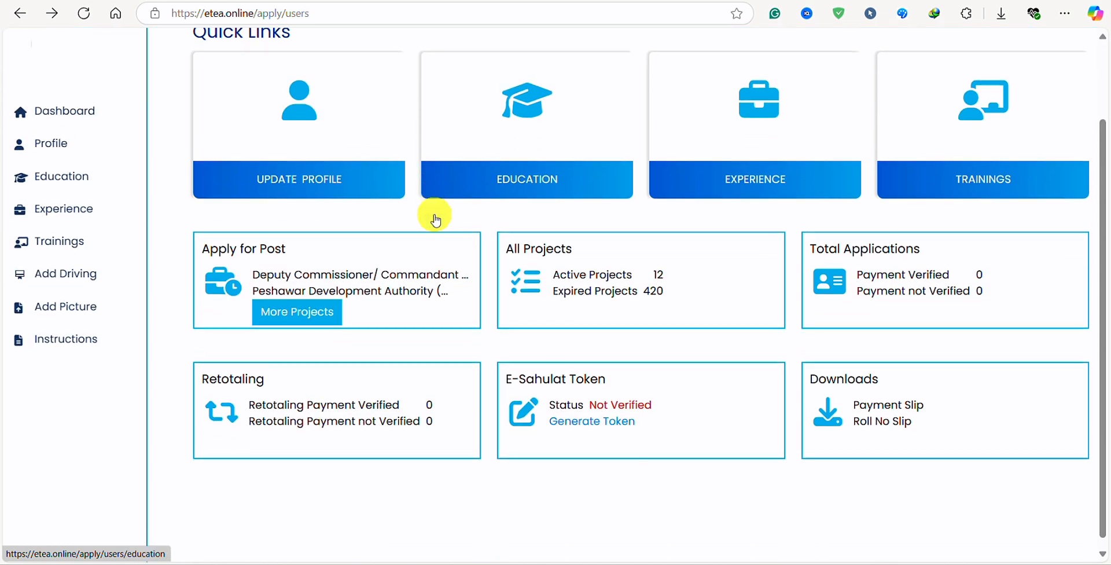
scroll(479, 323, "up", 1)
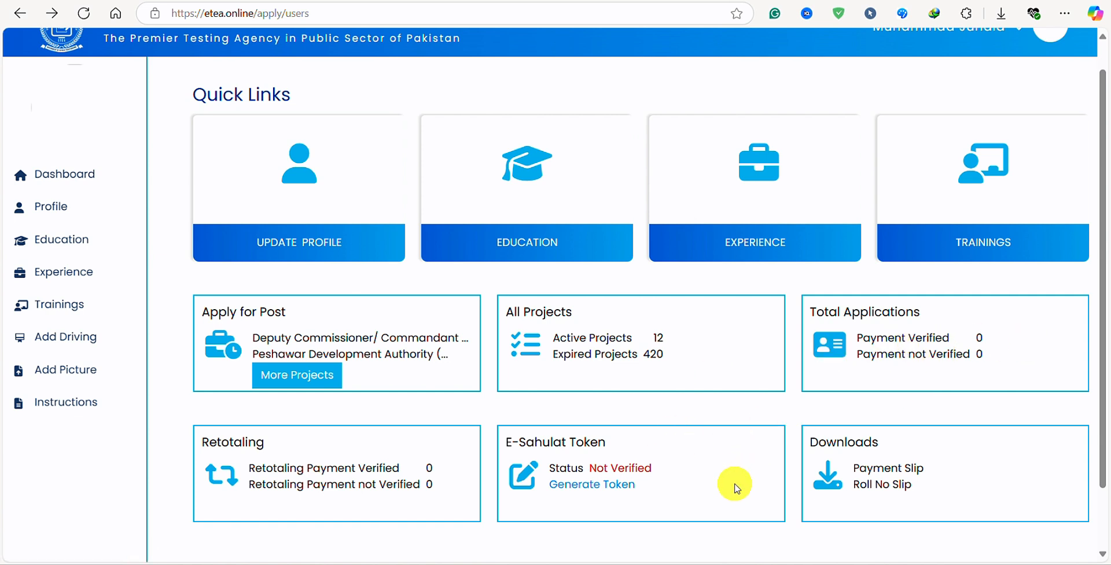
scroll(720, 376, "down", 1)
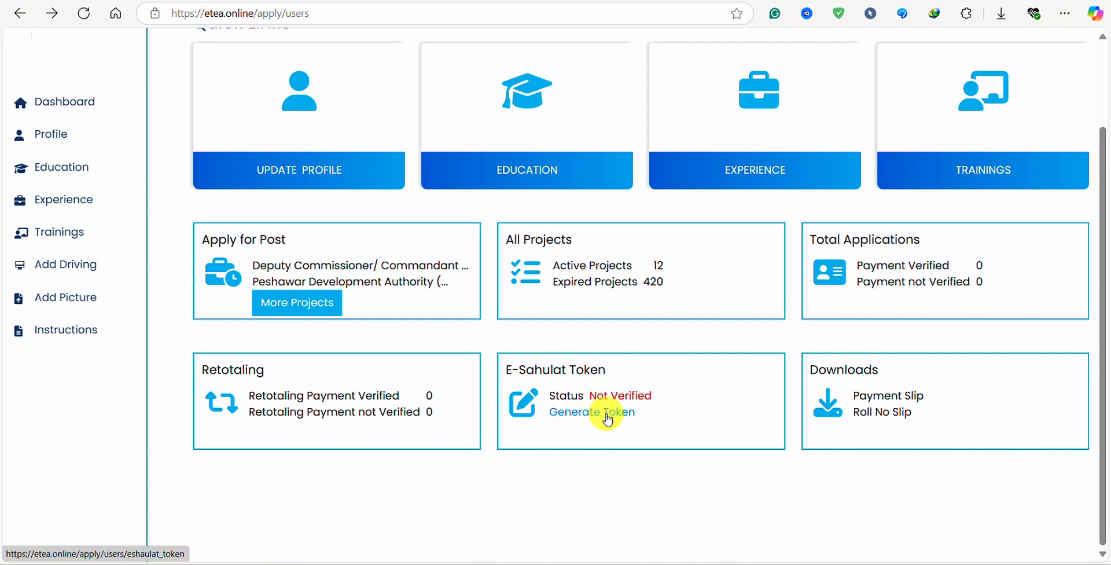
left_click_drag(589, 396, 655, 393)
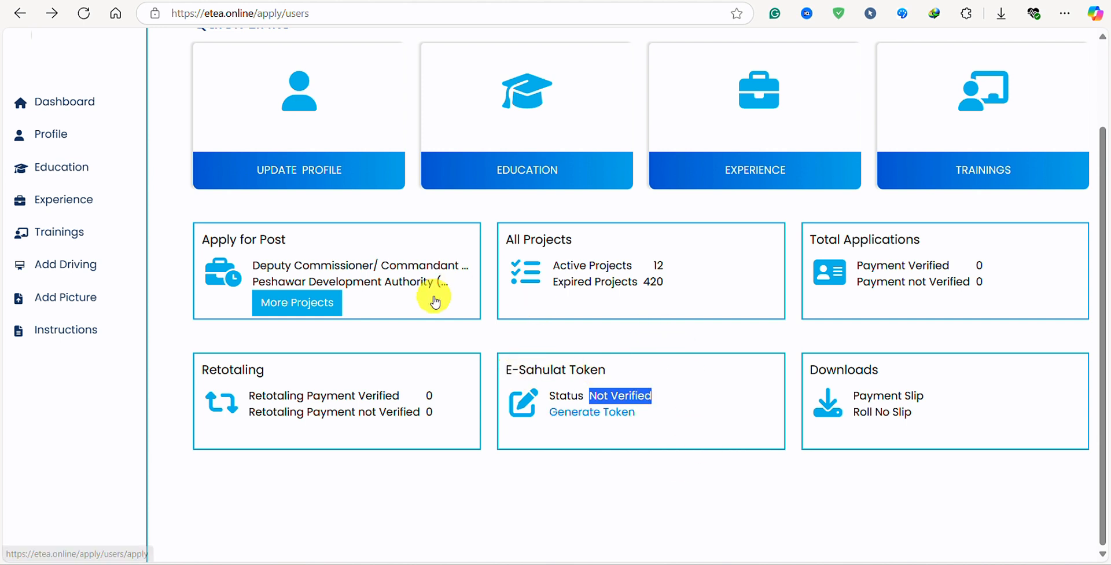
left_click(295, 307)
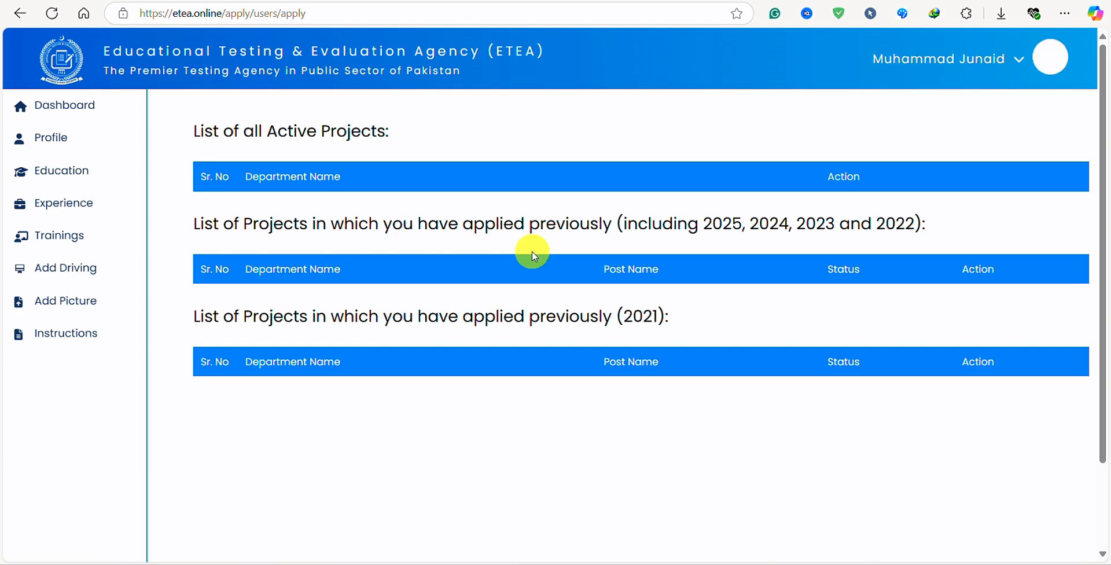
scroll(370, 364, "down", 5)
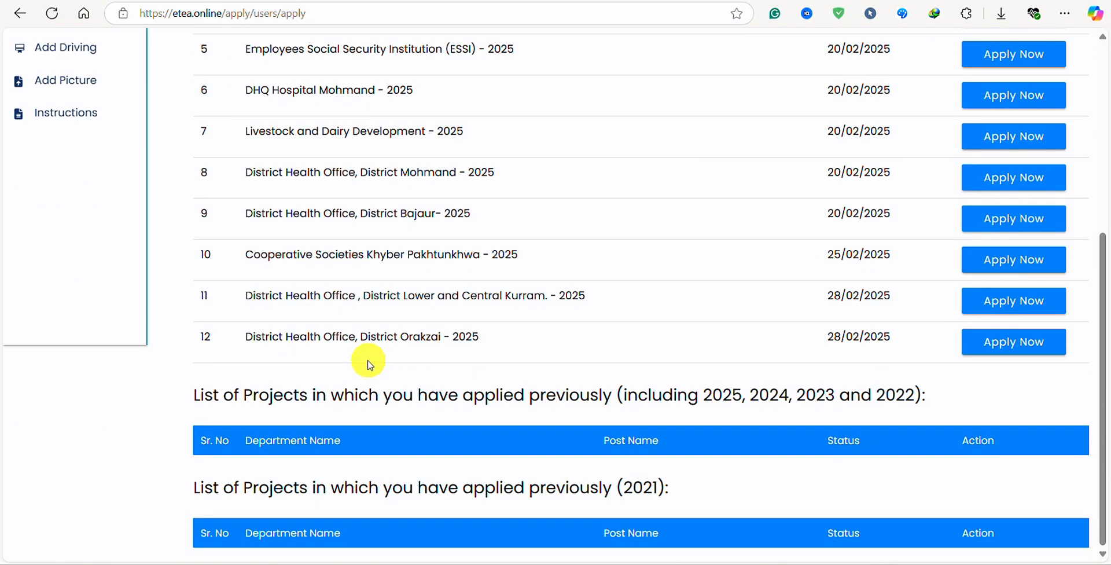
scroll(368, 364, "up", 5)
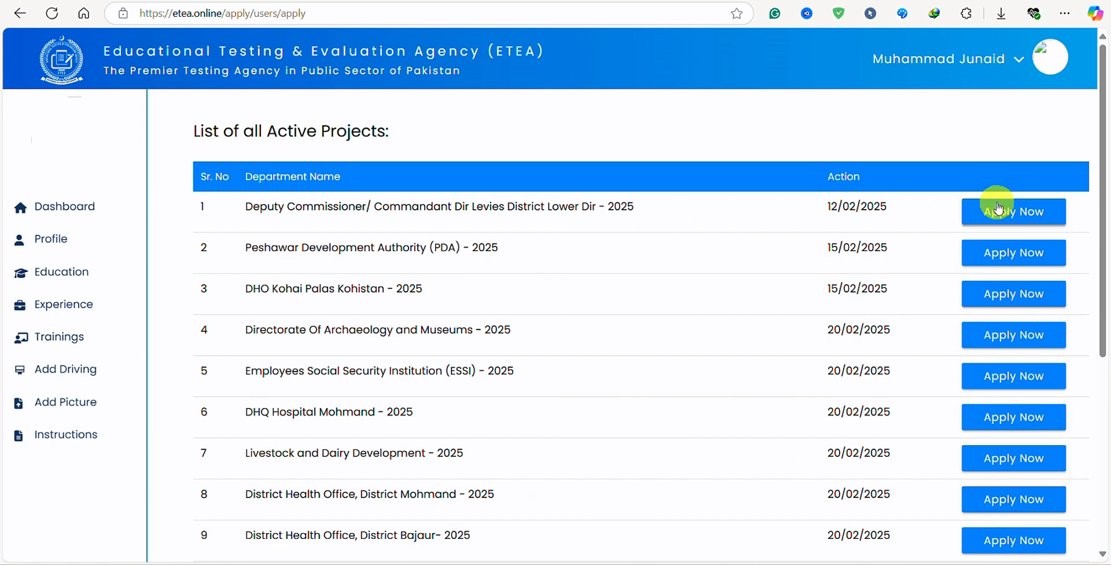
left_click(998, 209)
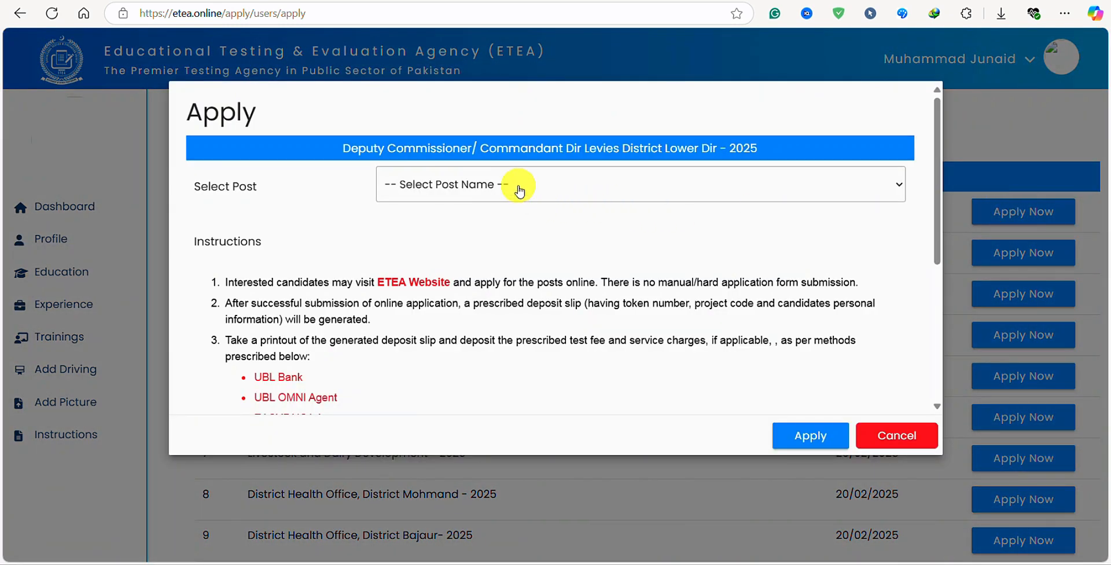
left_click(519, 191)
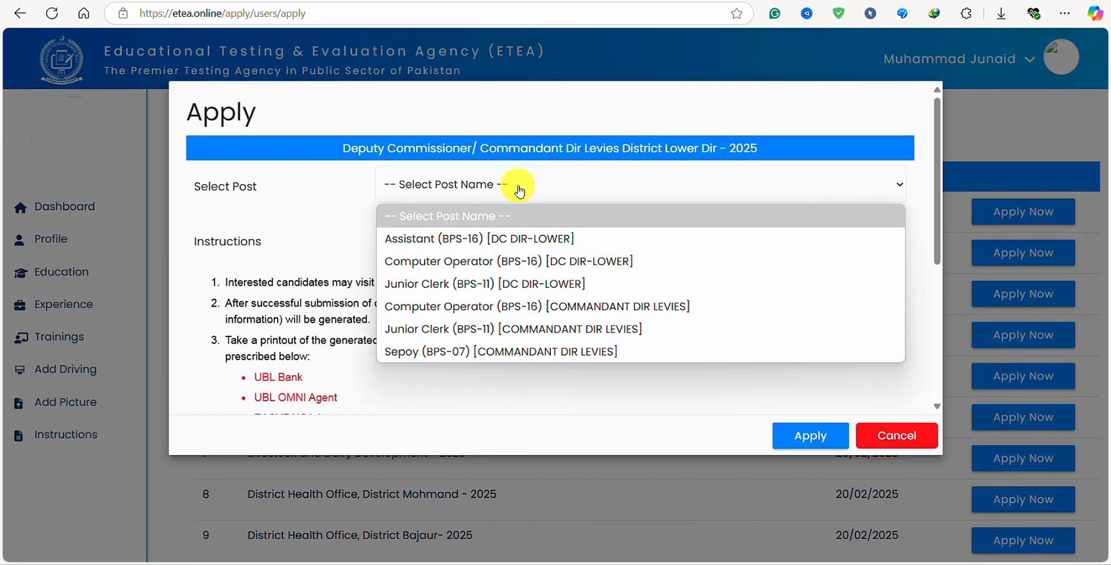
left_click(480, 238)
scroll(724, 315, "down", 6)
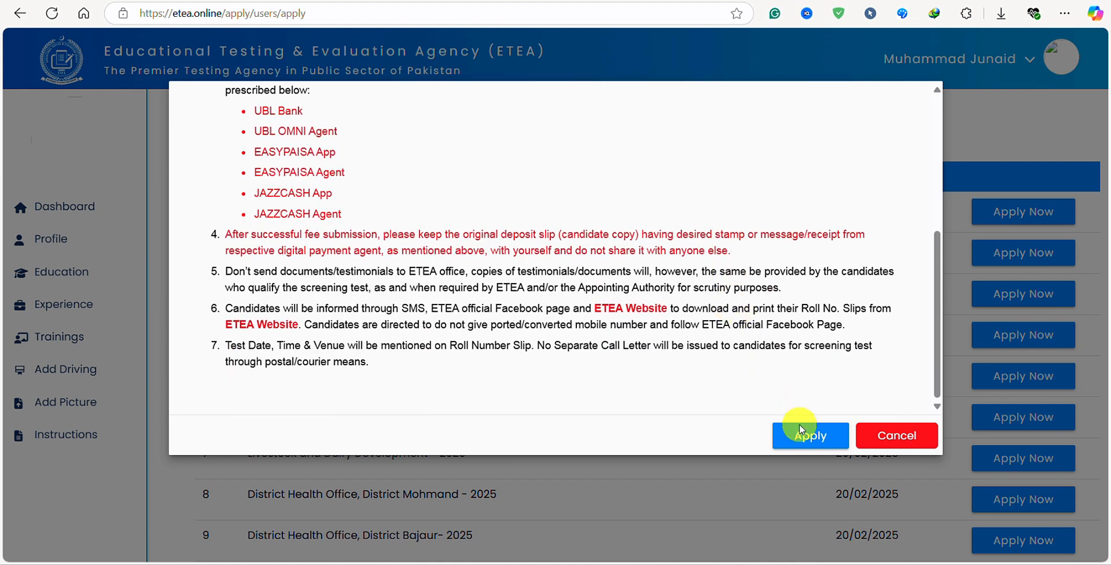
scroll(466, 324, "up", 6)
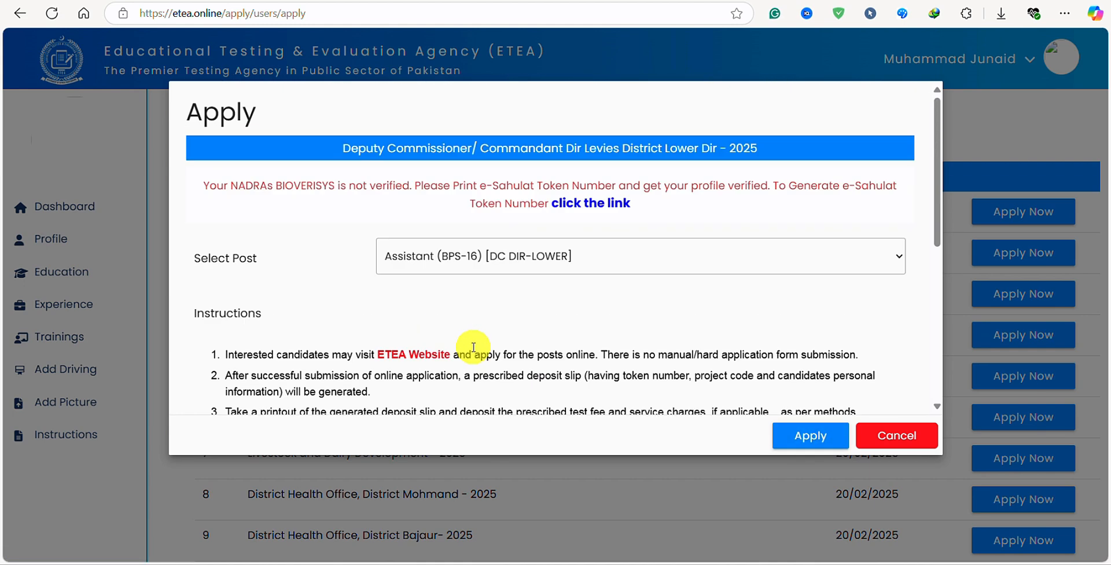
left_click_drag(203, 187, 907, 194)
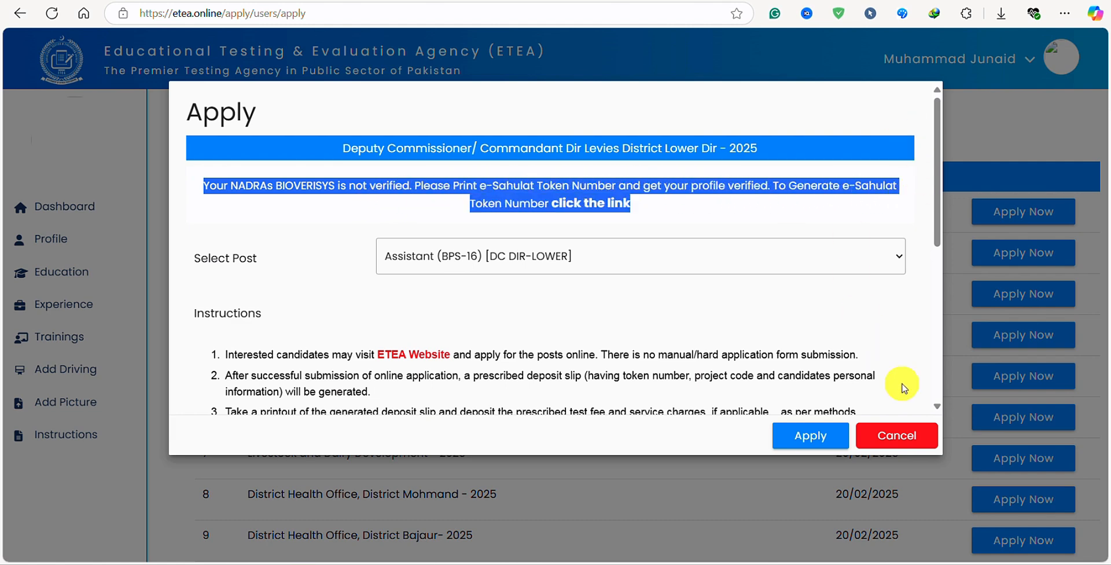
left_click(924, 441)
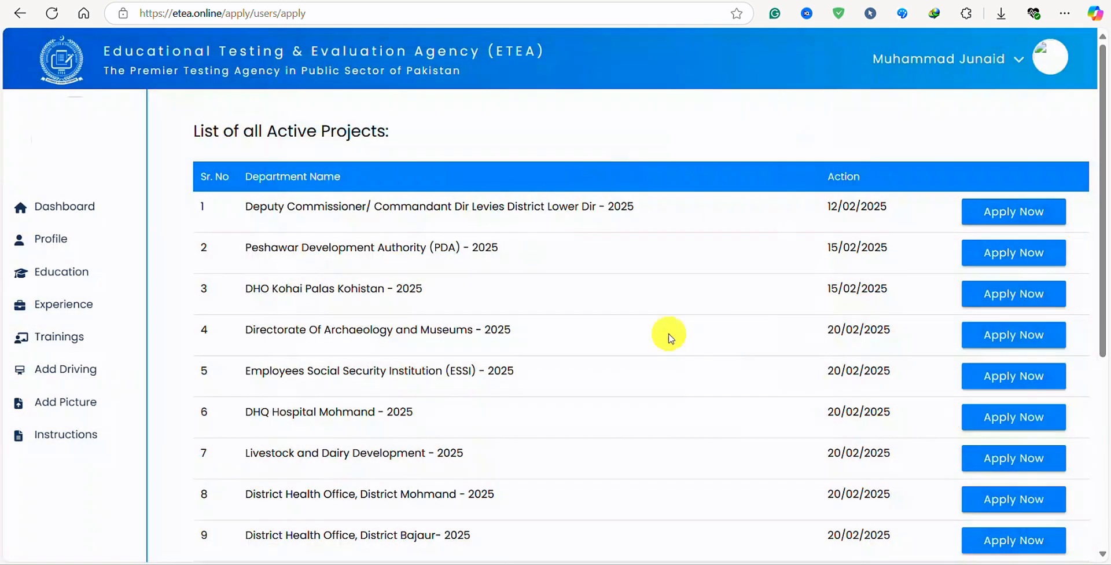
Generate the NADRA e-Sahulat token from the dashboard card, download it as mpdf.pdf and open it.
left_click(22, 17)
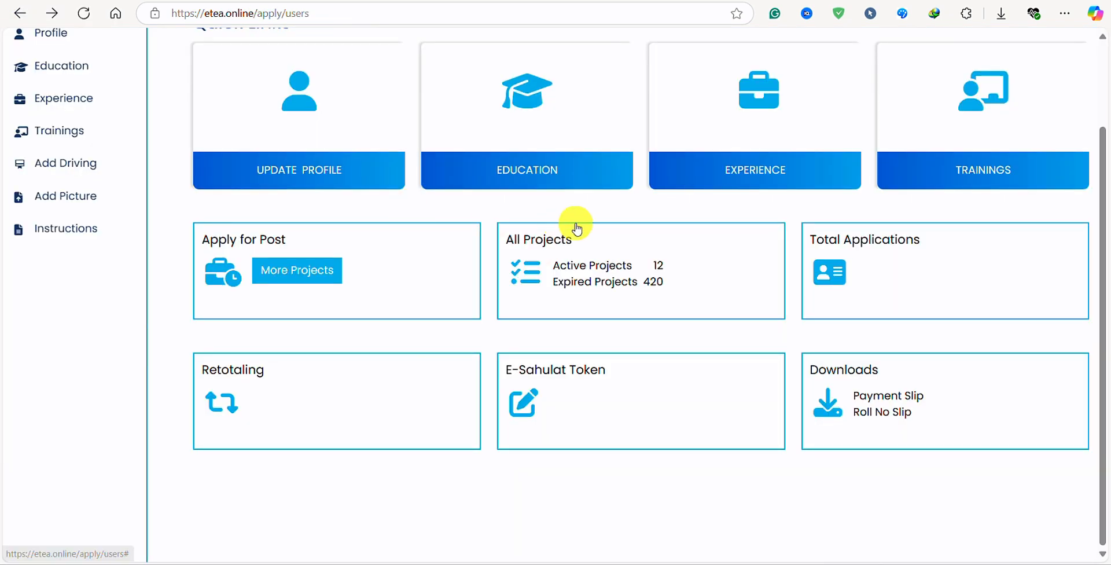
left_click(597, 414)
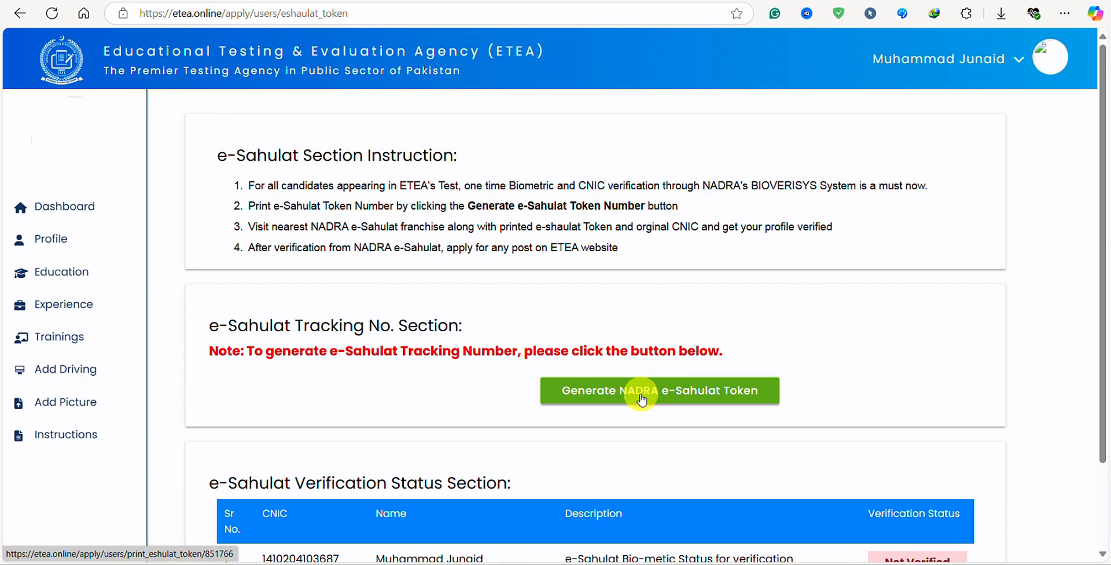
left_click(644, 399)
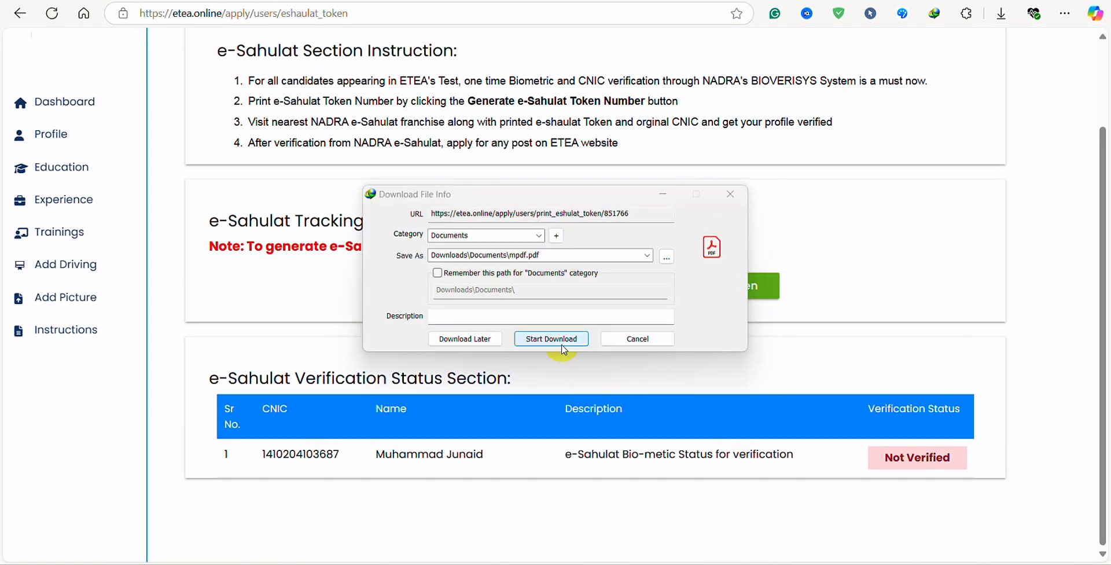
left_click_drag(562, 199, 577, 139)
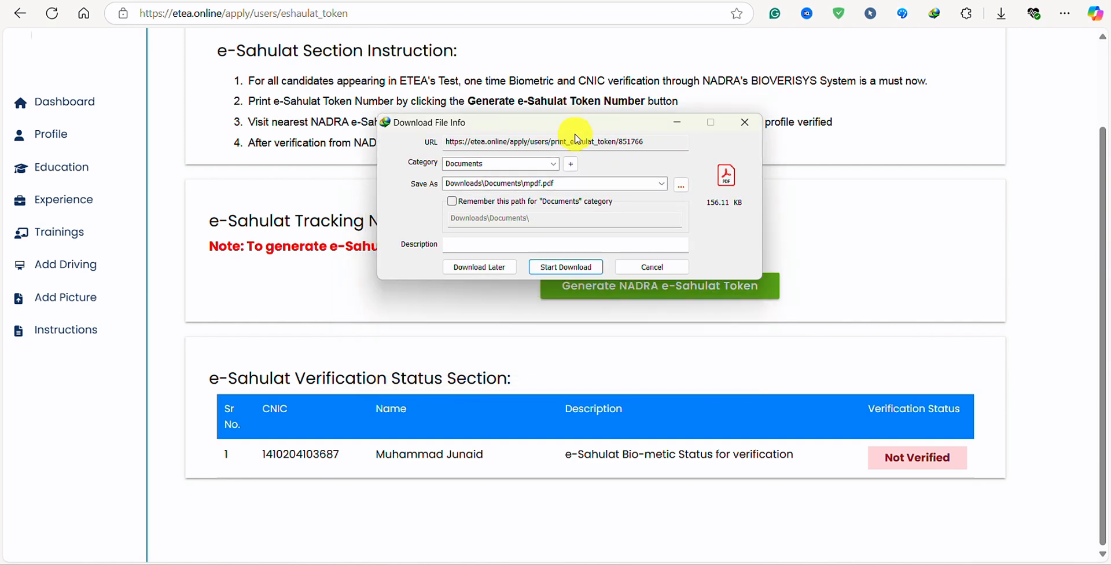
left_click(560, 267)
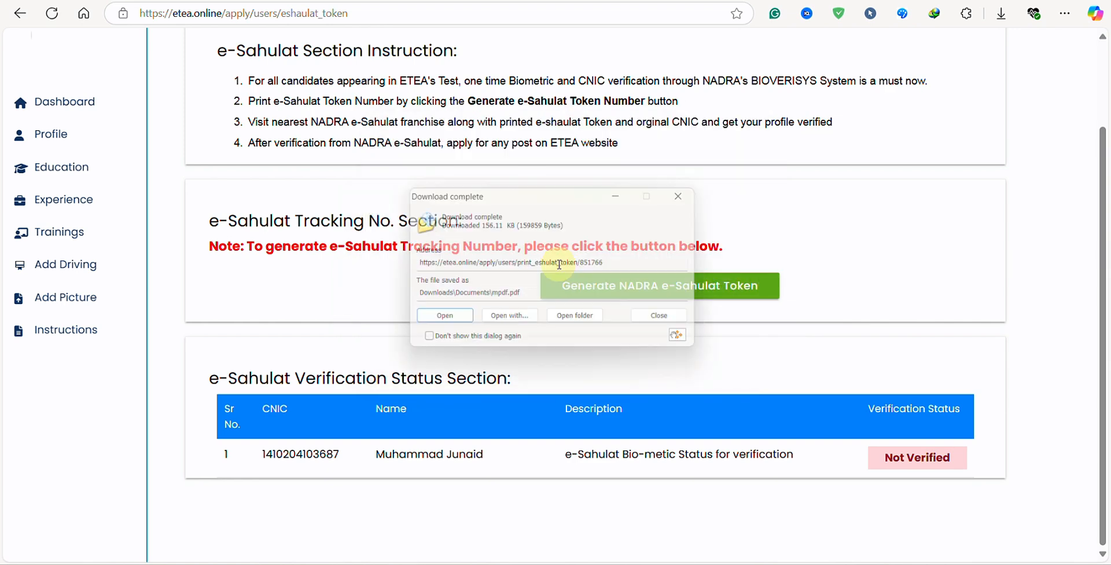
left_click(471, 325)
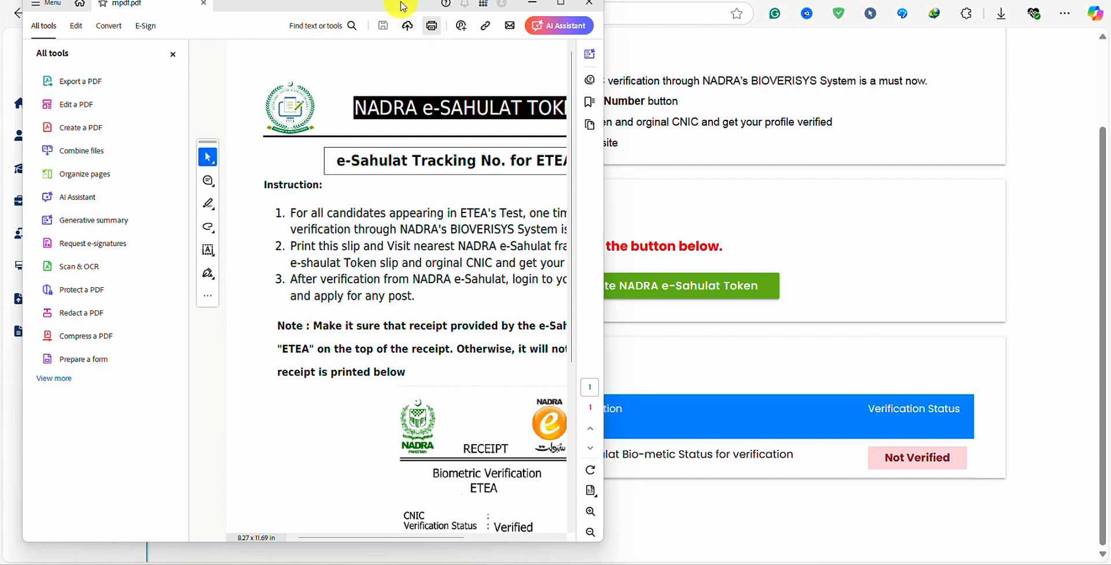
left_click_drag(397, 7, 407, 157)
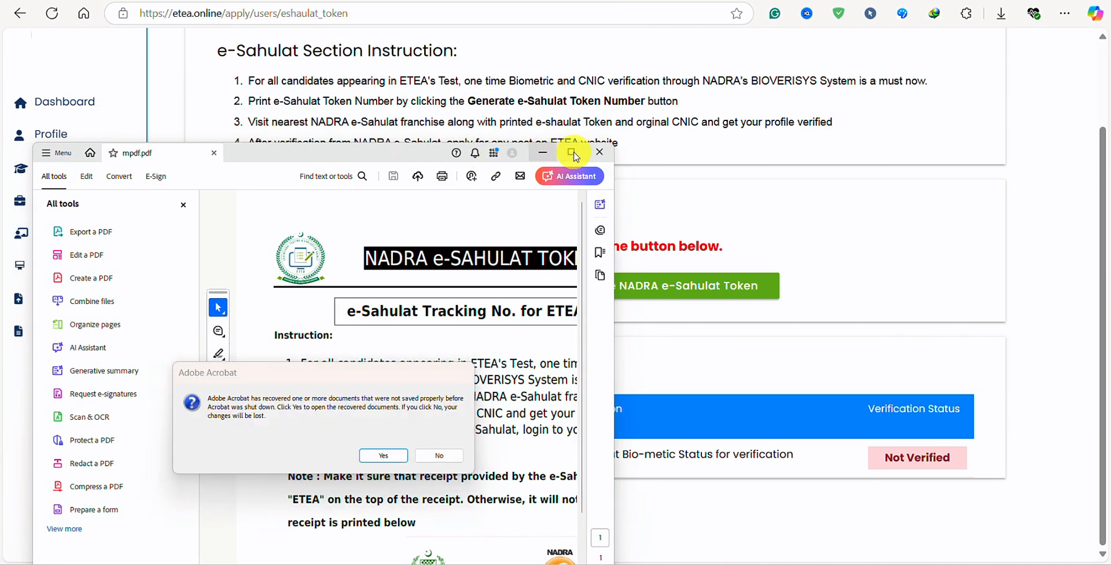
left_click(441, 457)
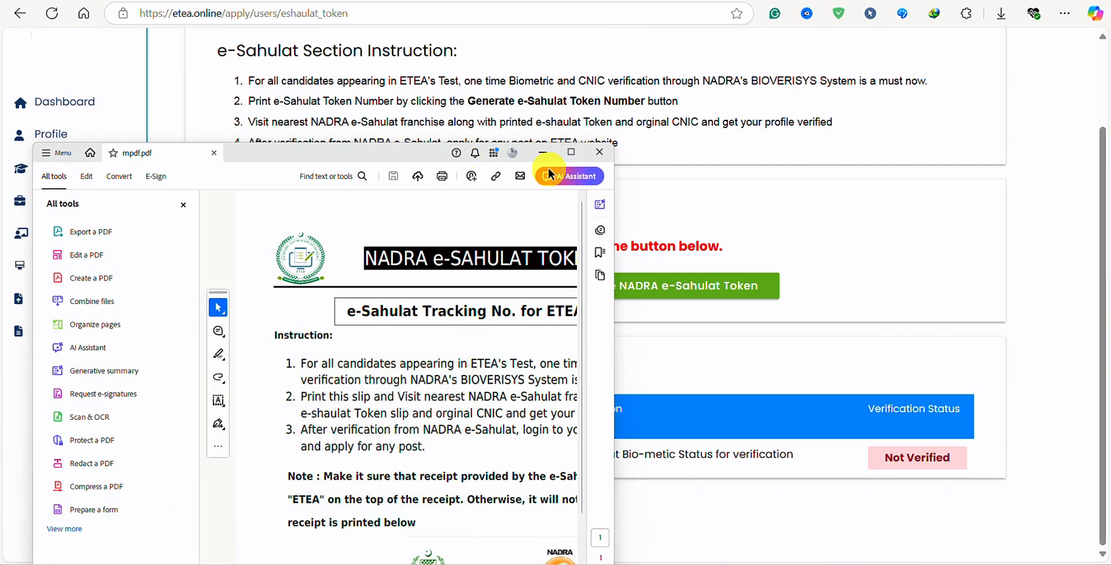
left_click(571, 152)
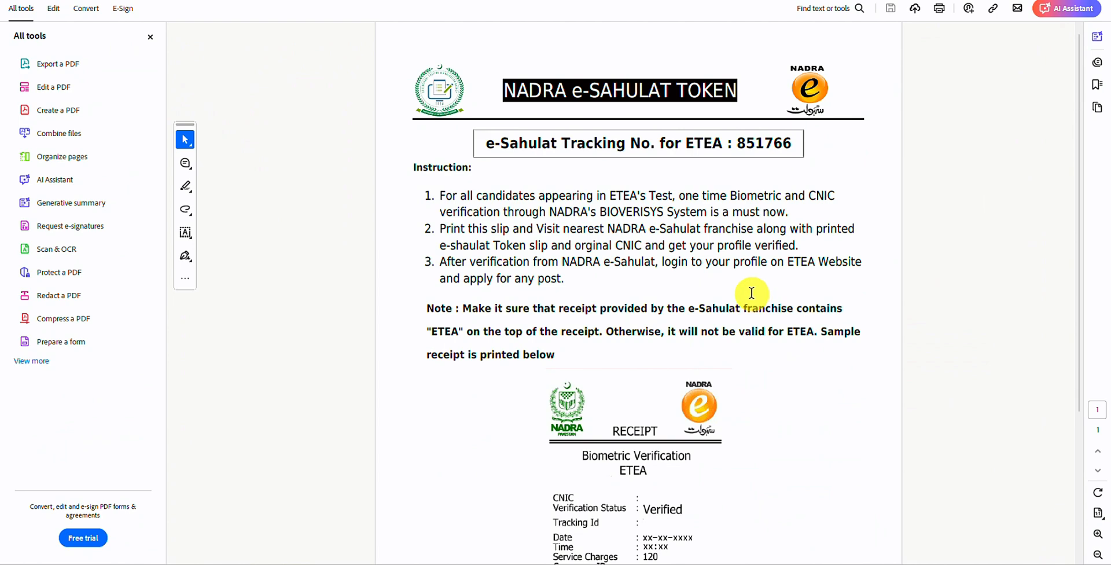
scroll(751, 293, "down", 3)
scroll(736, 275, "down", 1)
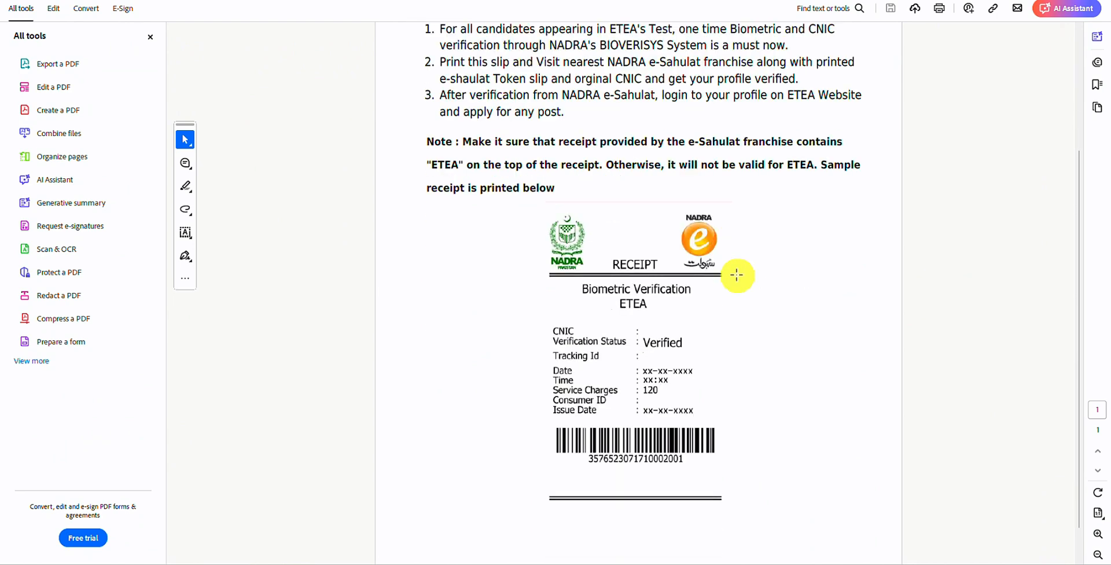
scroll(736, 275, "down", 1)
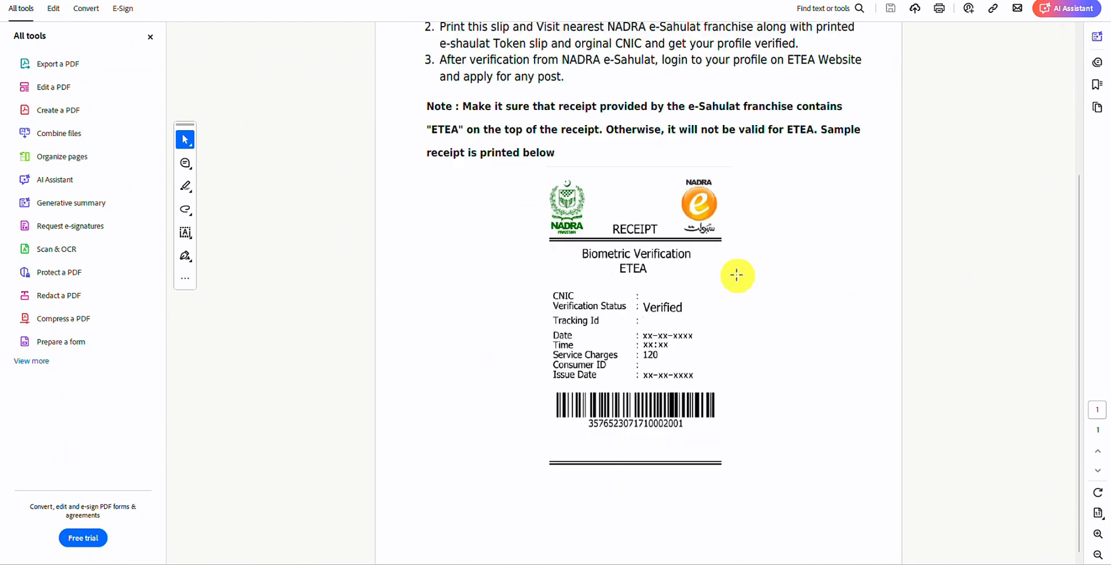
scroll(703, 321, "up", 2)
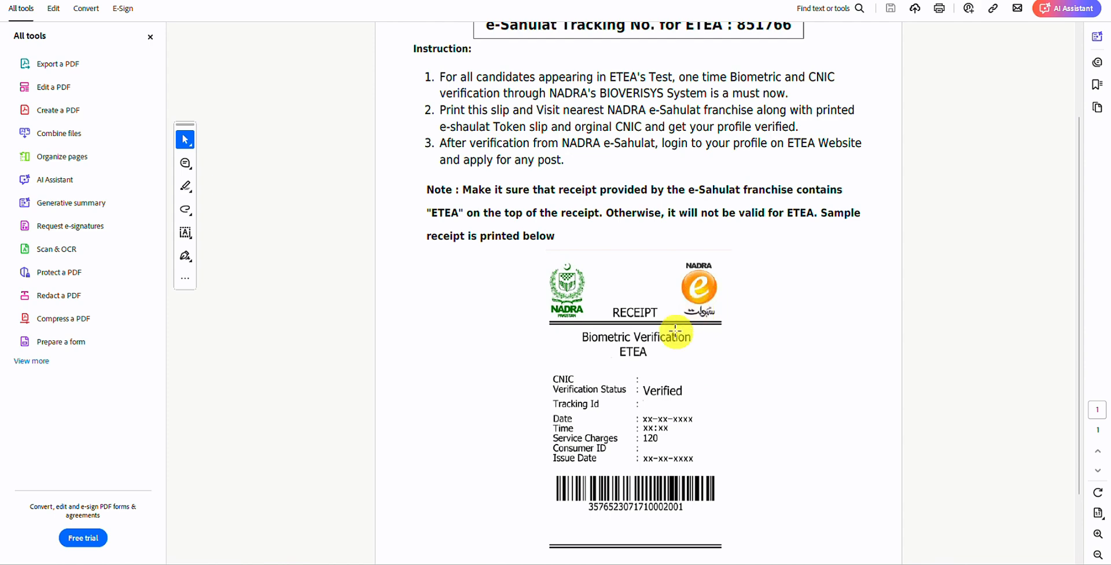
scroll(691, 356, "down", 2)
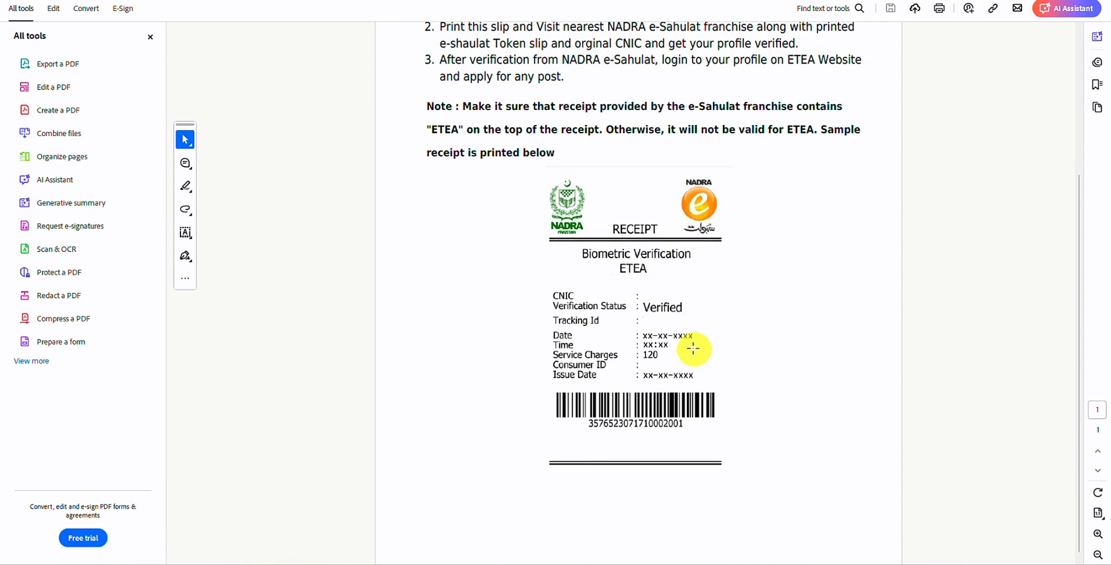
scroll(693, 348, "up", 4)
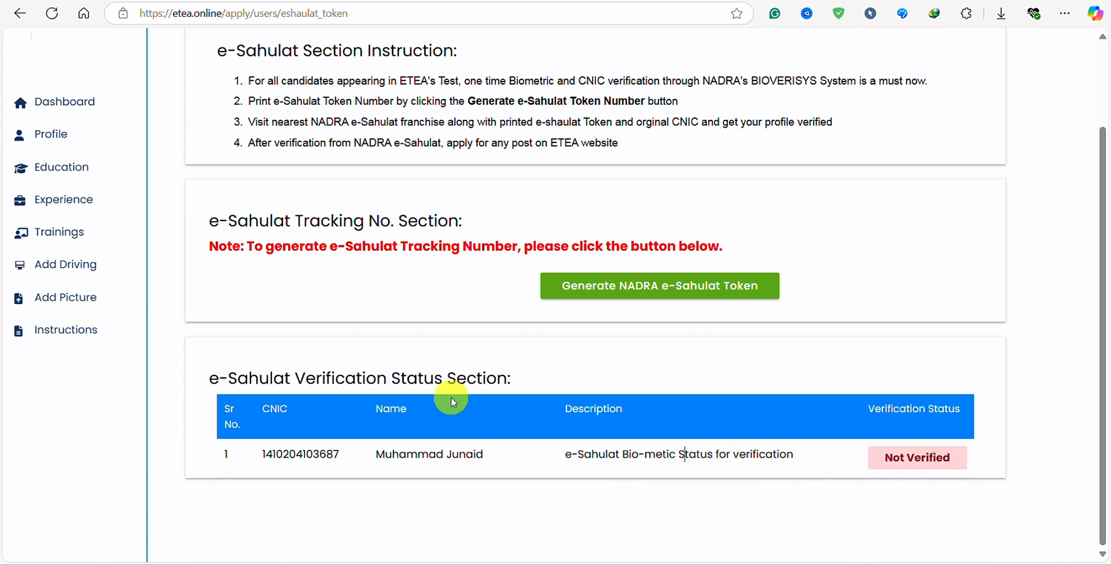
Go back from the token page and reload the dashboard, whose token status reads Not Verified.
scroll(471, 341, "up", 2)
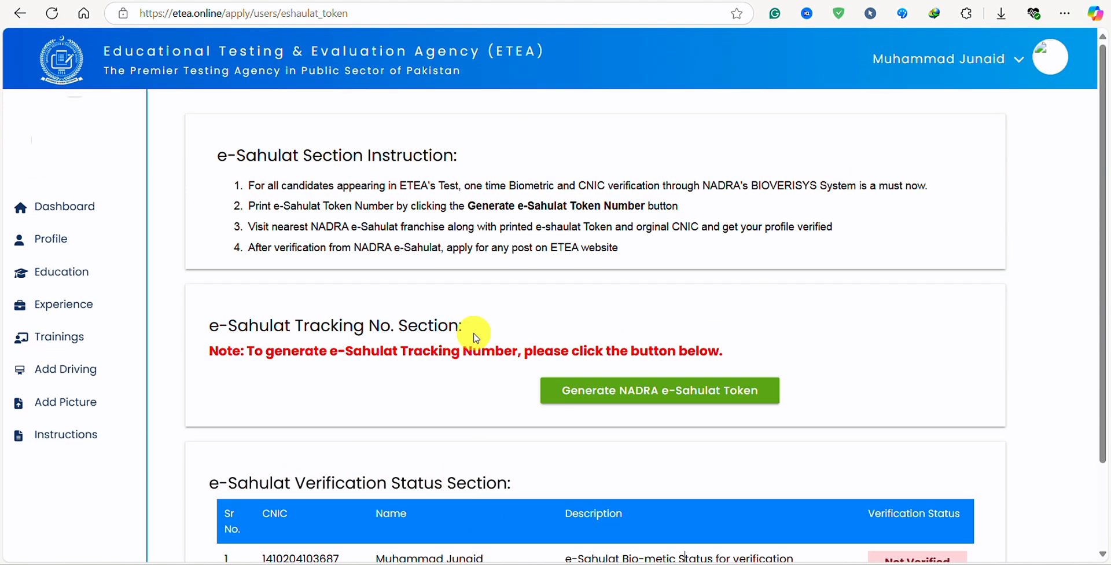
left_click(16, 10)
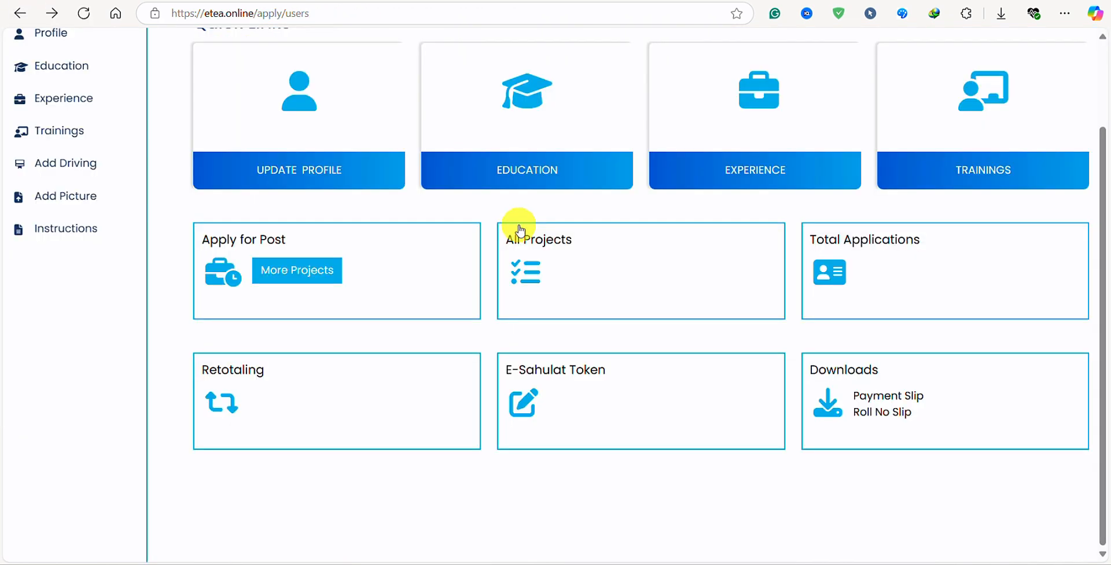
scroll(457, 448, "up", 2)
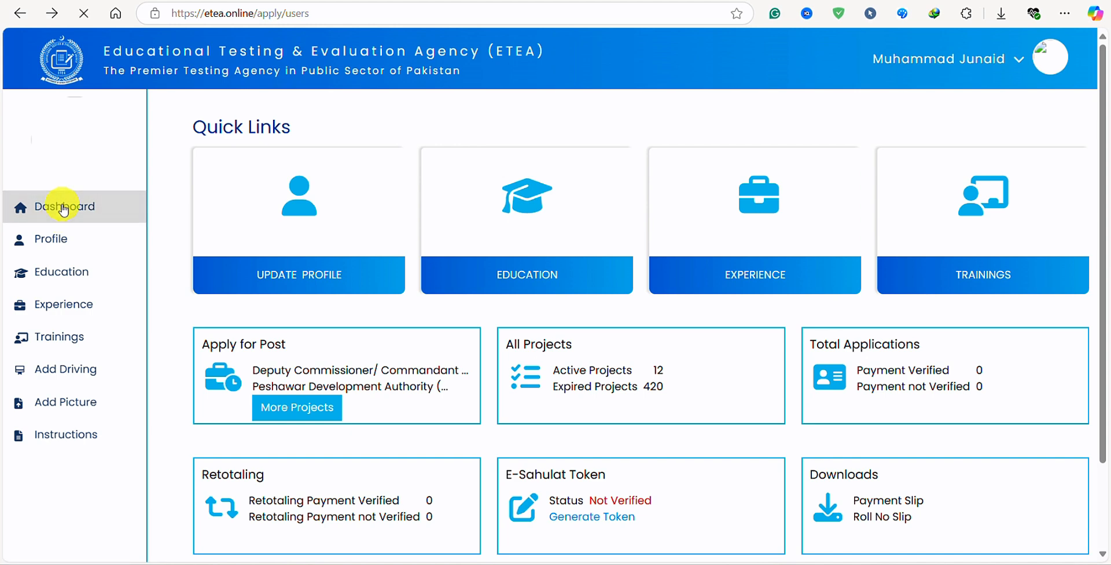
left_click(63, 208)
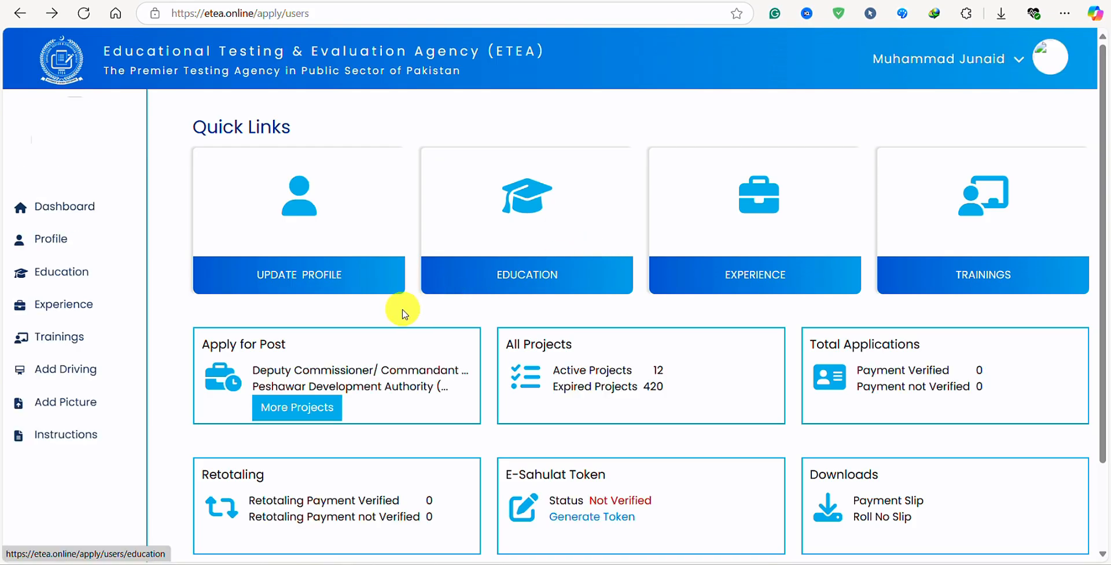